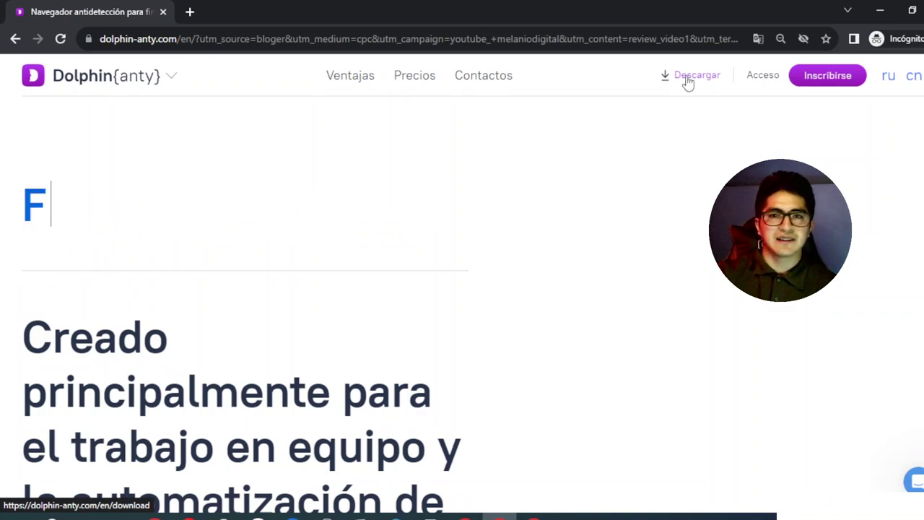
Save the Windows Dolphin{anty} installer to the Downloads folder
click(688, 79)
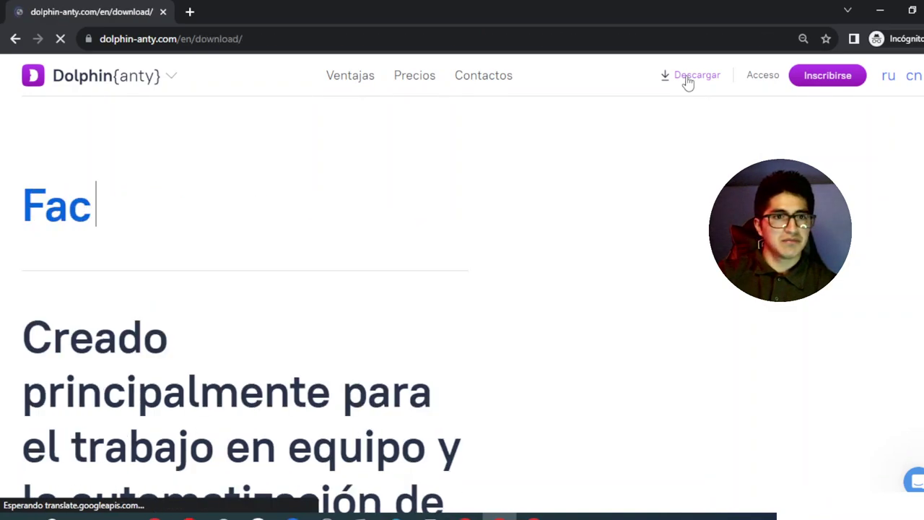
click(262, 337)
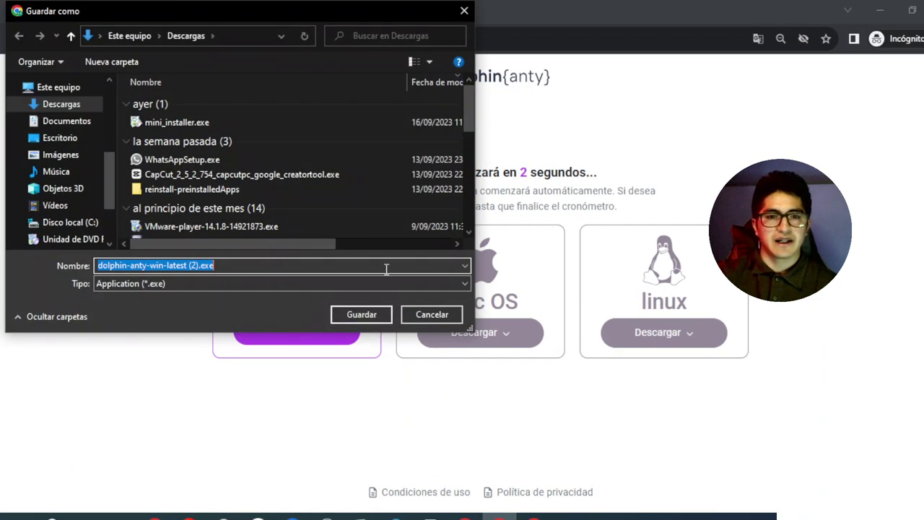
click(357, 315)
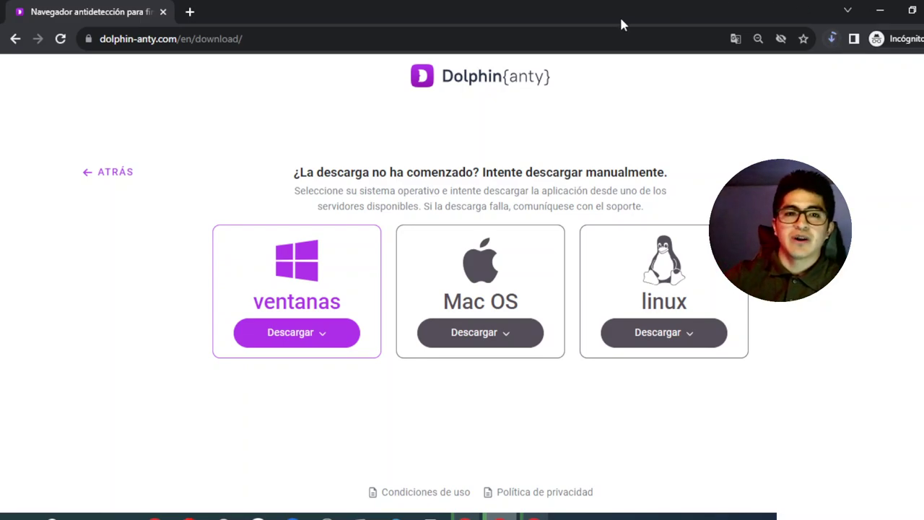
Return to the site's home page, minimize Chrome and bring up the Dolphin{anty} app
click(15, 41)
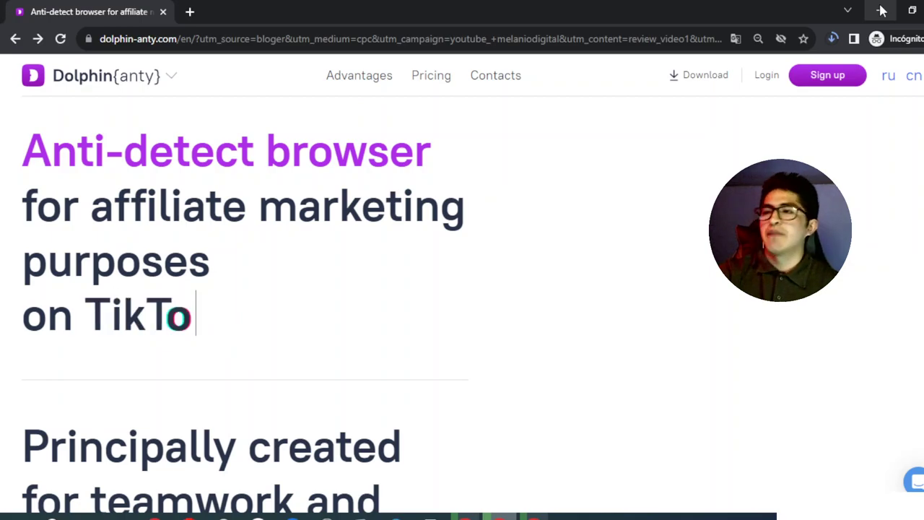
click(882, 10)
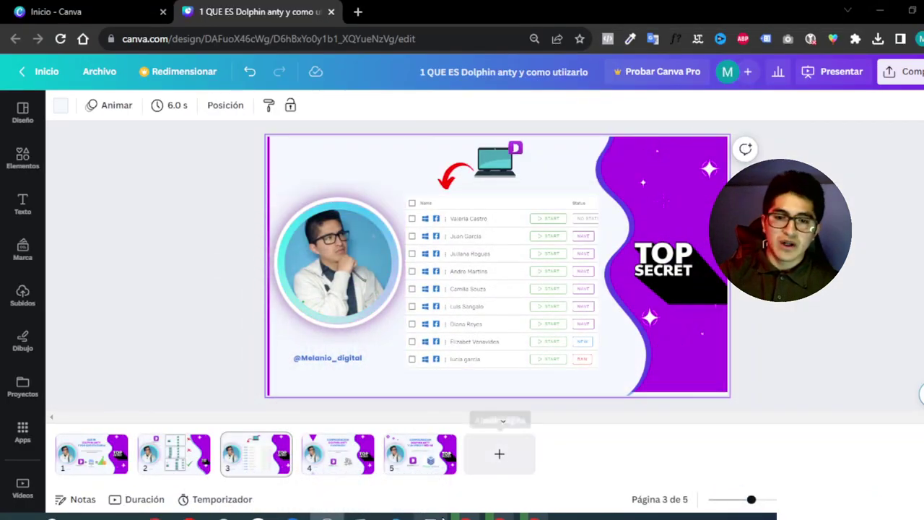
click(430, 516)
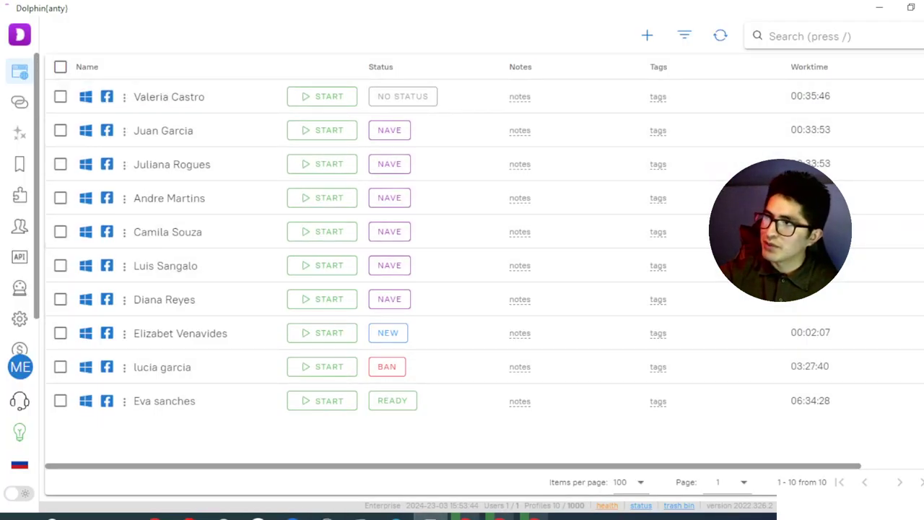
Look through the ⋮ action menus of several profiles in the list
click(124, 232)
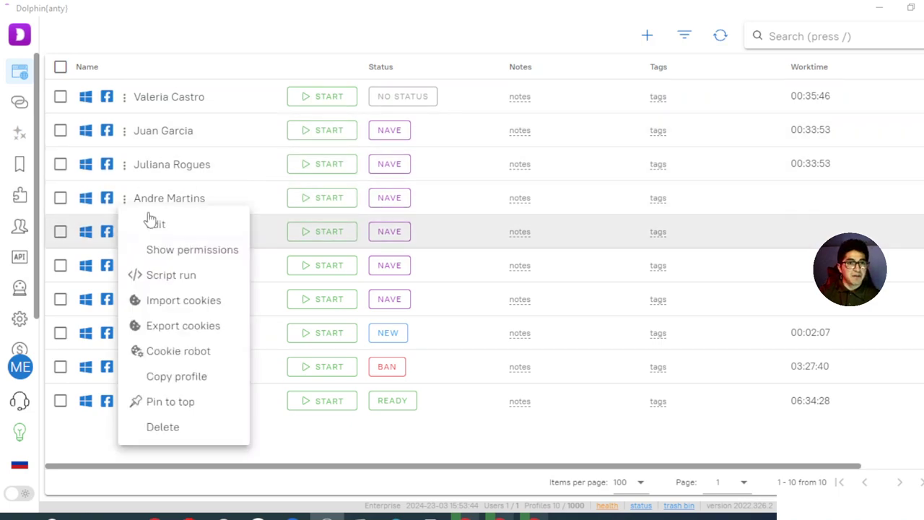
click(124, 97)
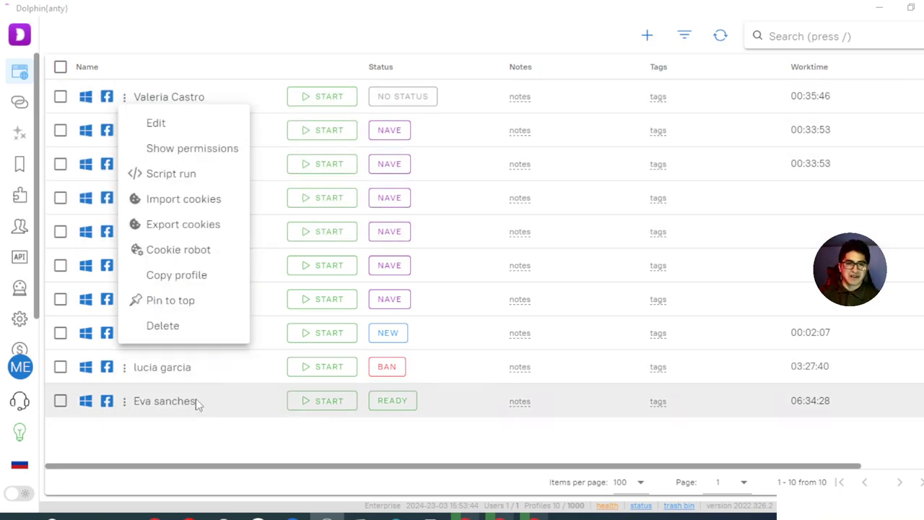
click(205, 454)
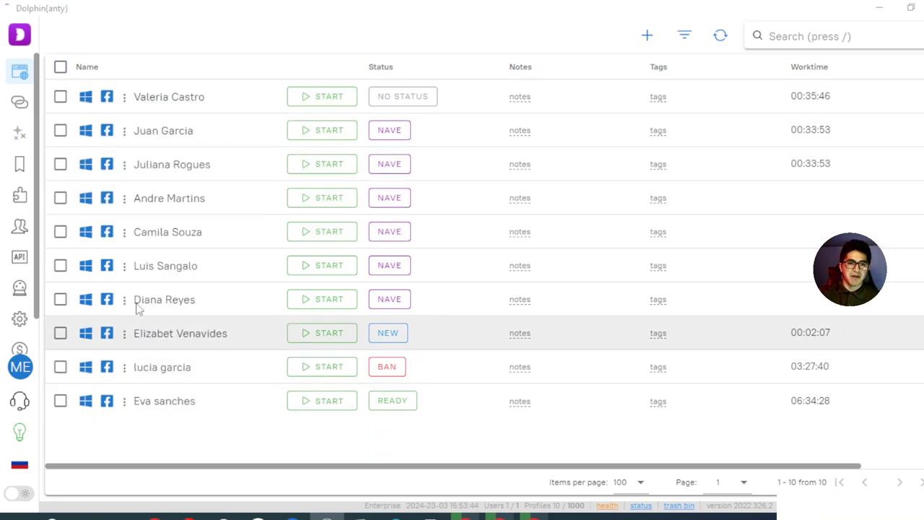
click(125, 299)
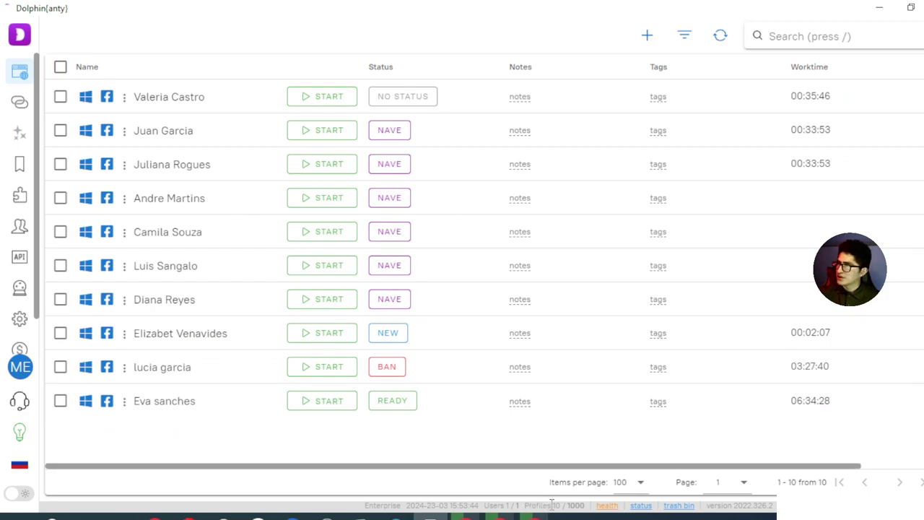
Highlight the 10 / 1000 profile count and user counts in the status bar
drag(547, 504, 572, 504)
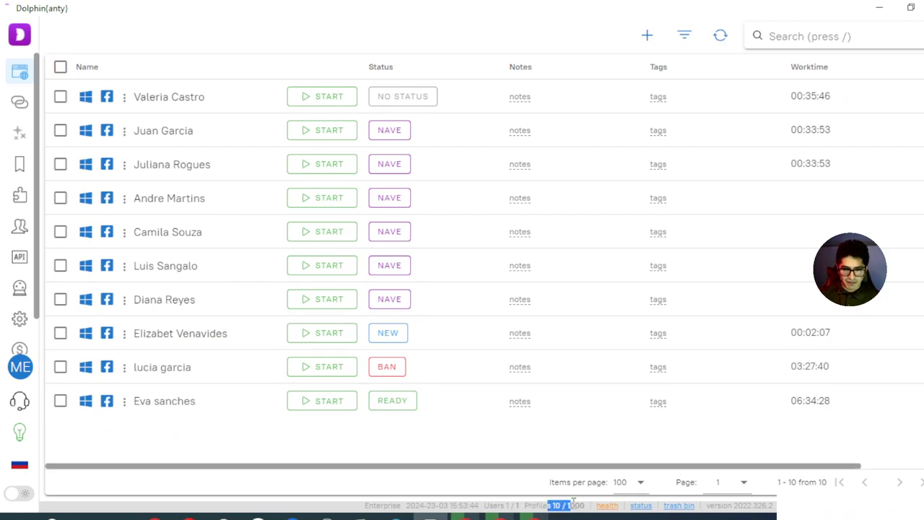
click(574, 505)
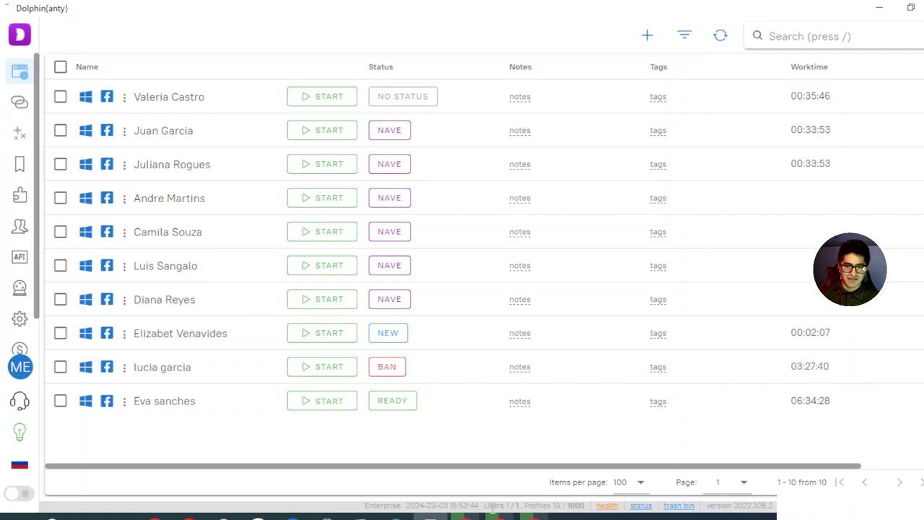
drag(491, 506, 585, 506)
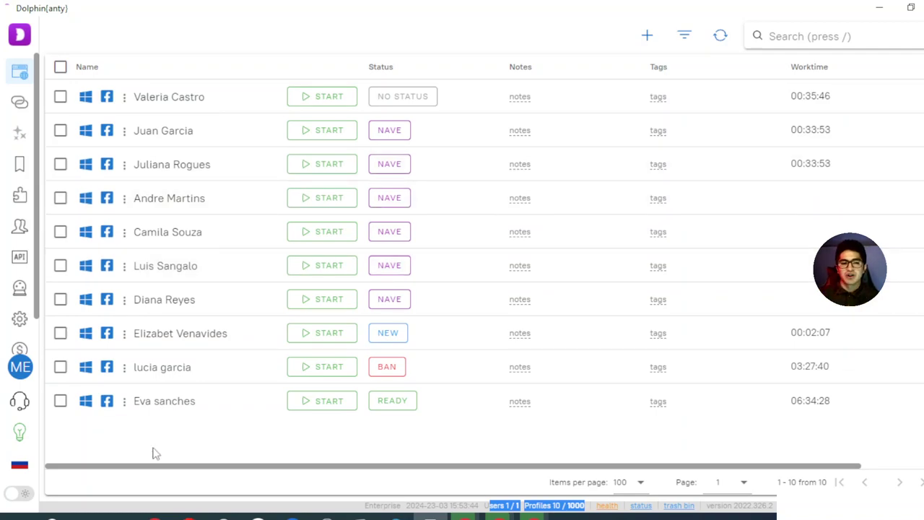
Highlight the profile rows, then start creating a new profile
drag(145, 444, 125, 401)
click(125, 400)
click(179, 429)
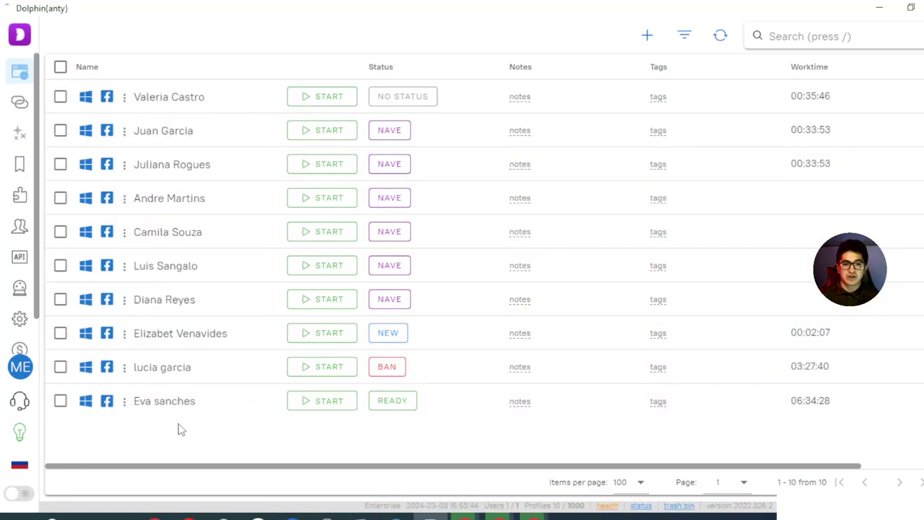
drag(180, 429, 187, 416)
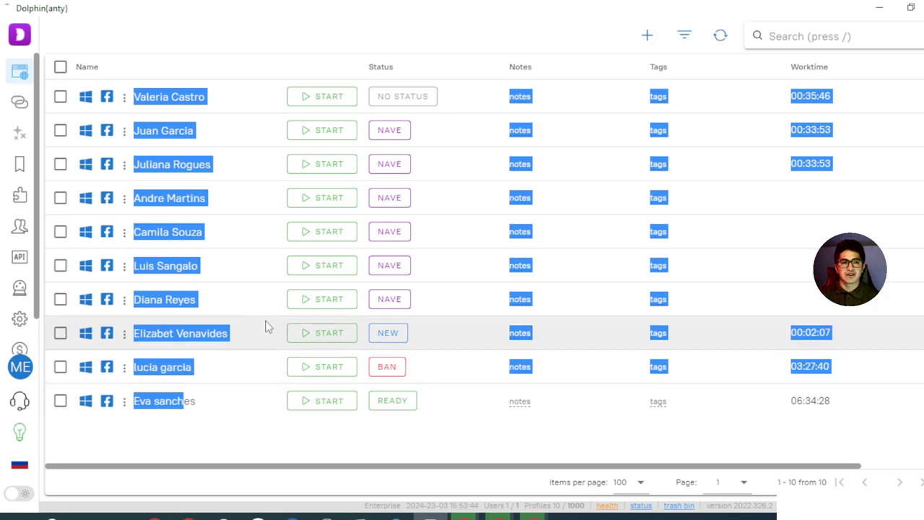
click(647, 36)
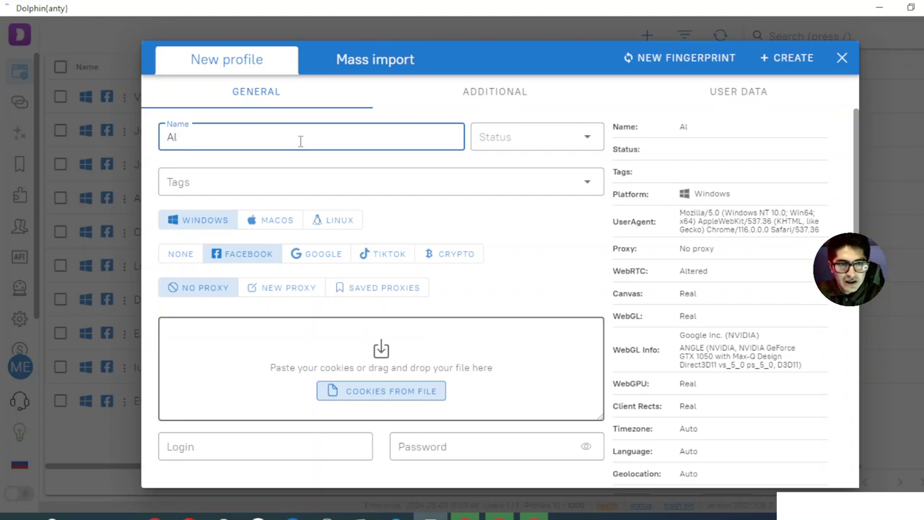
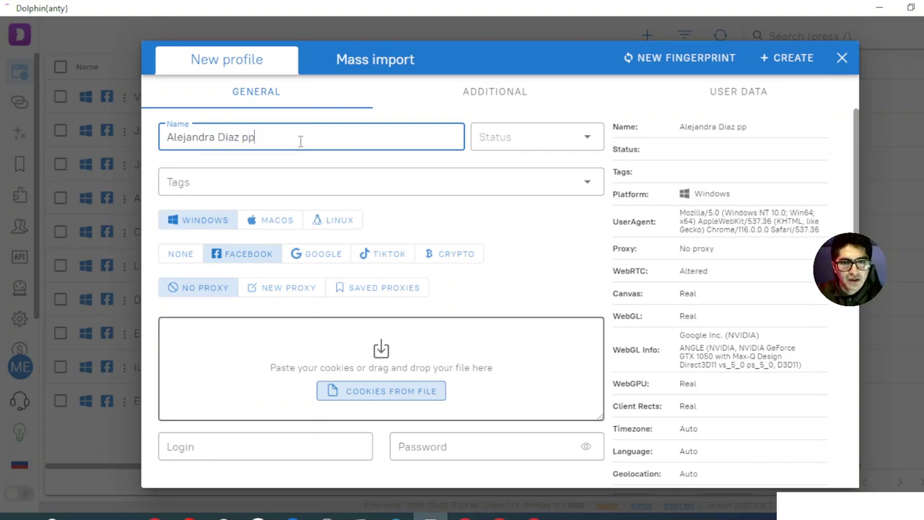
Type the person's full name as the profile name, rearranging it so the code P0011 ends it
text(O)
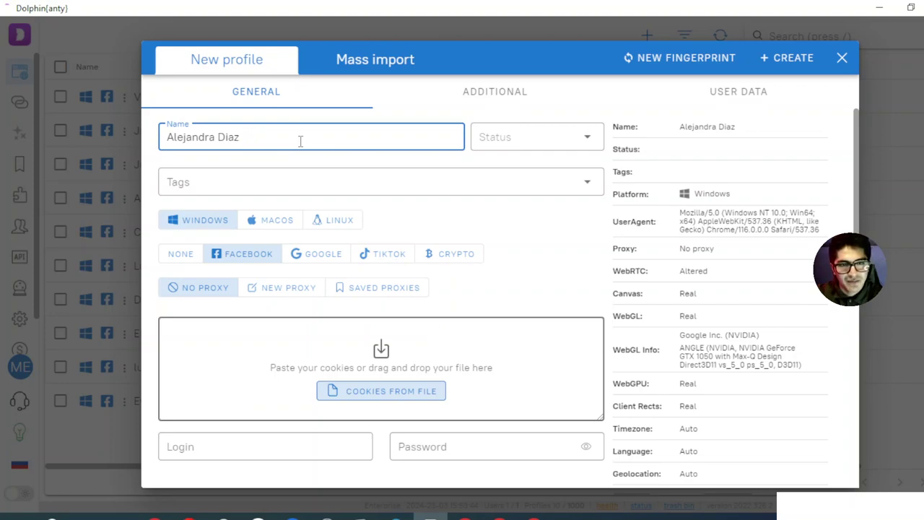
text(0011)
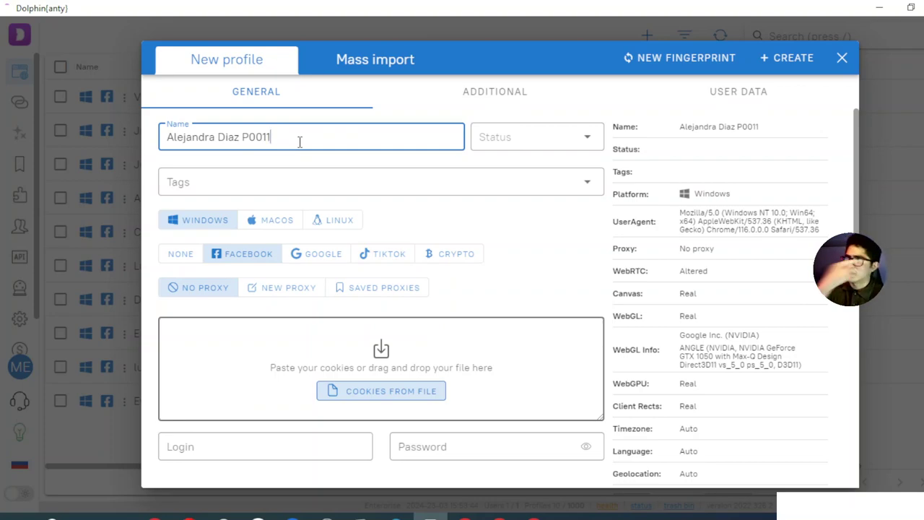
key(ctrl+shift+Left)
key(ctrl+c)
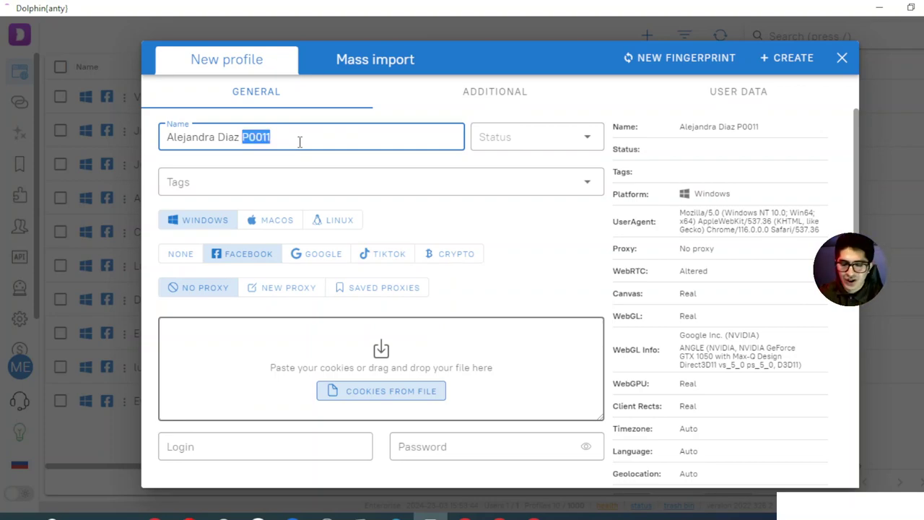
key(BackSpace)
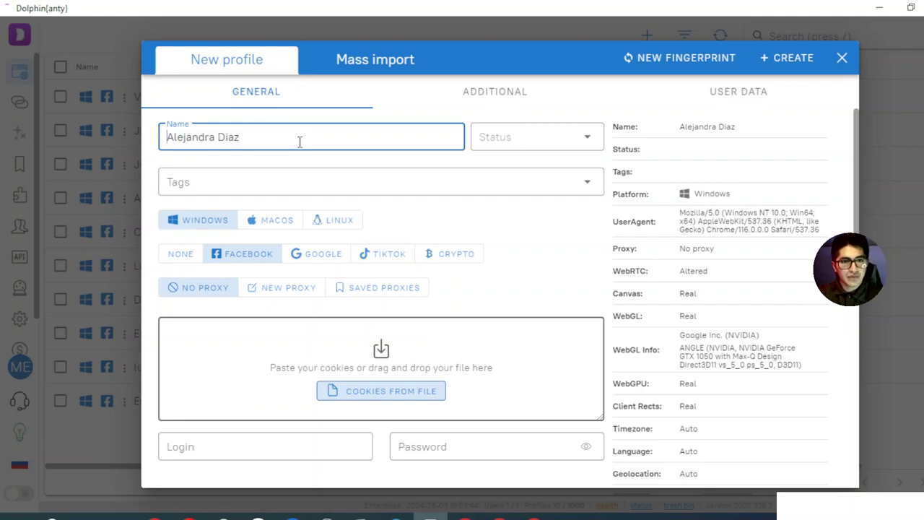
key(ctrl+v)
key(ctrl+shift+Left)
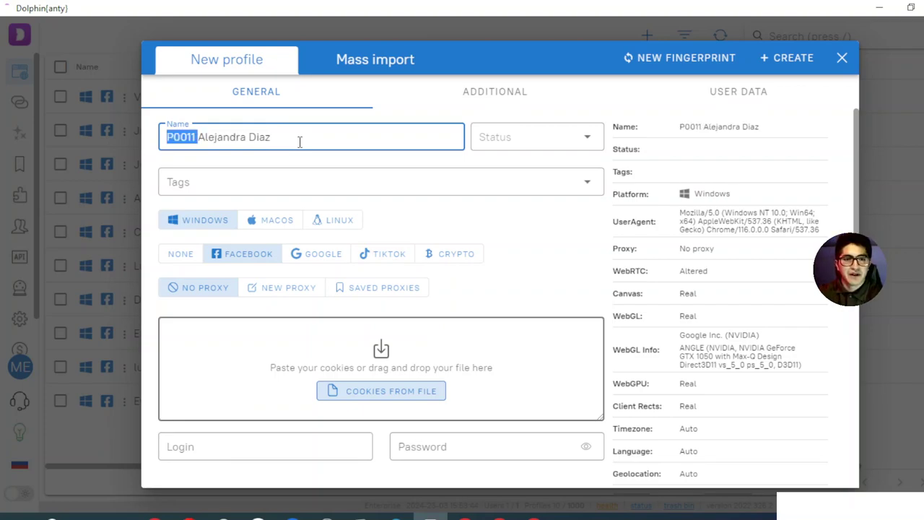
key(ctrl+x)
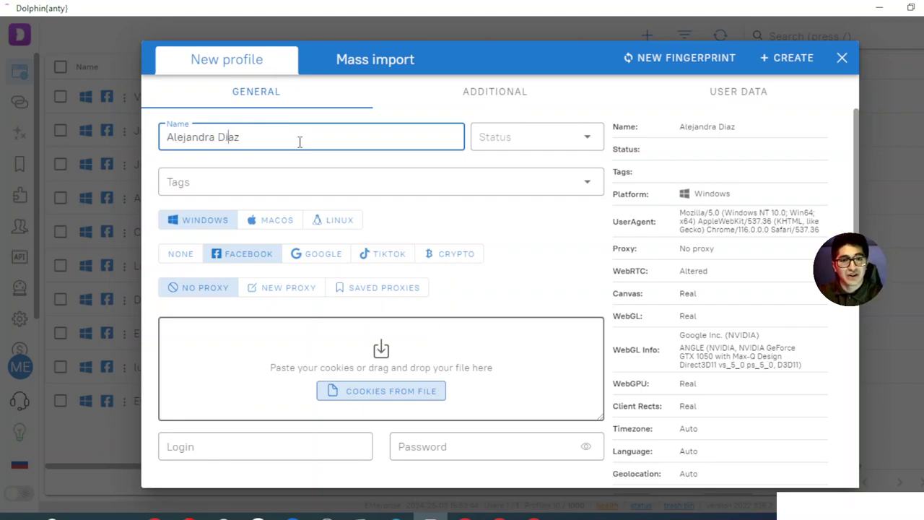
key(ctrl+v)
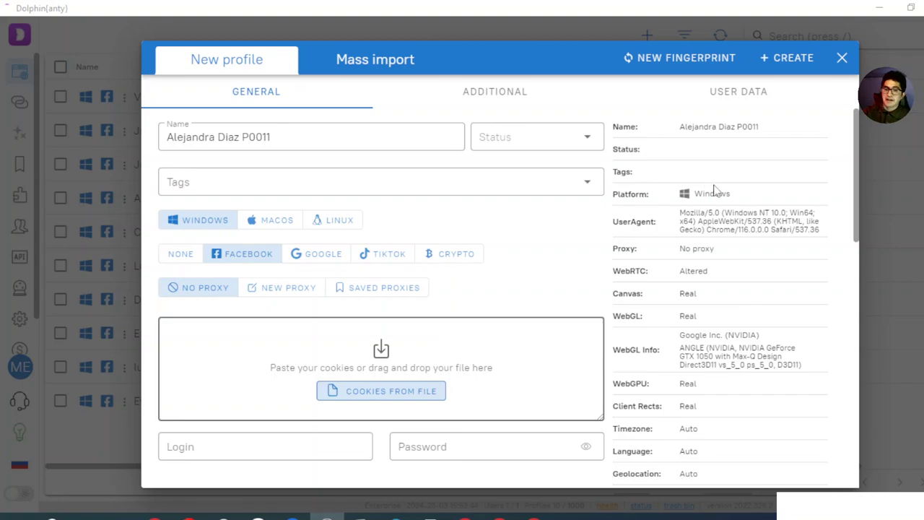
triple_click(698, 128)
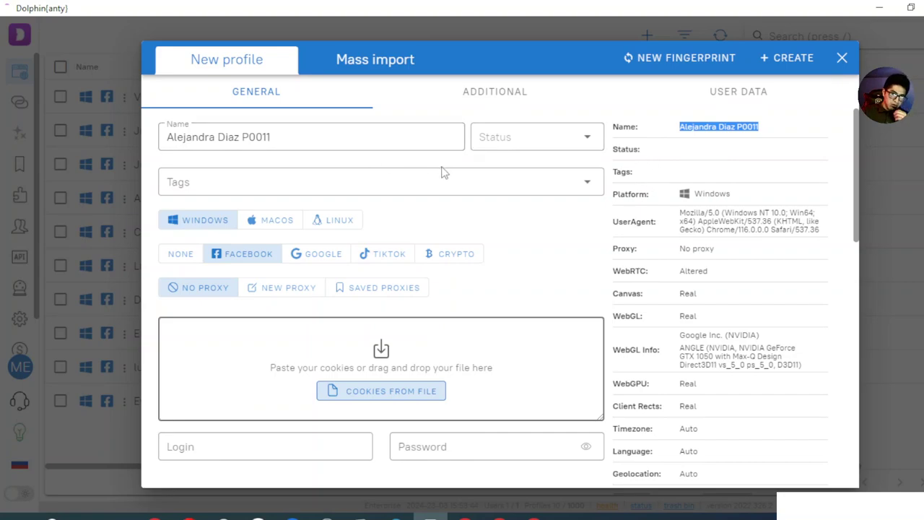
key(alt+Tab)
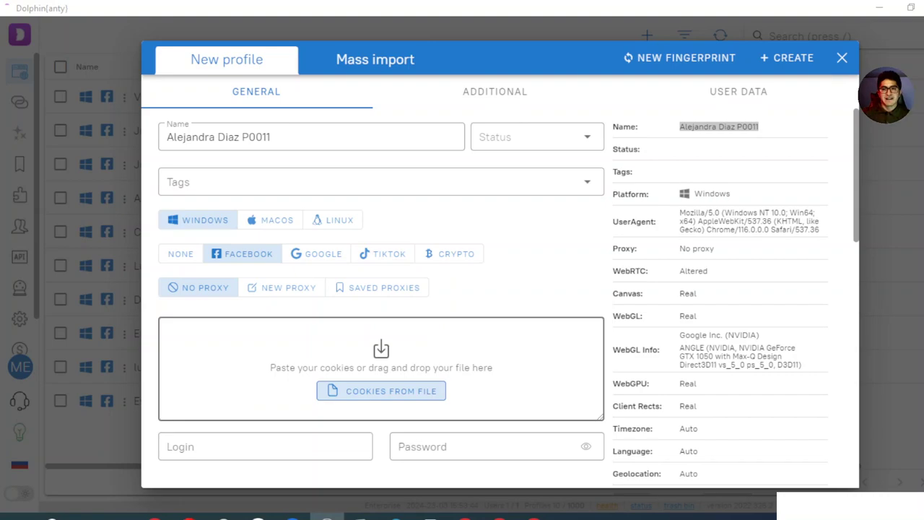
Set the profile status to NAVE and leave the Tags field empty
click(541, 138)
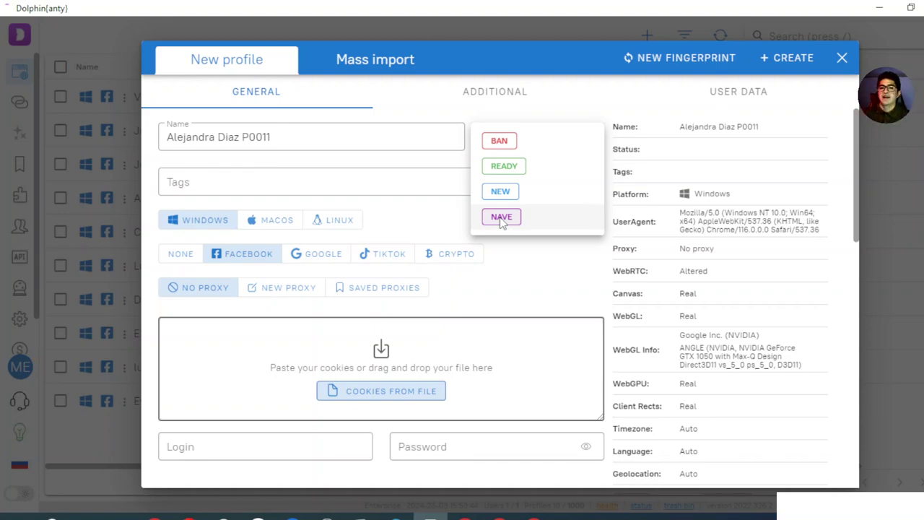
click(502, 219)
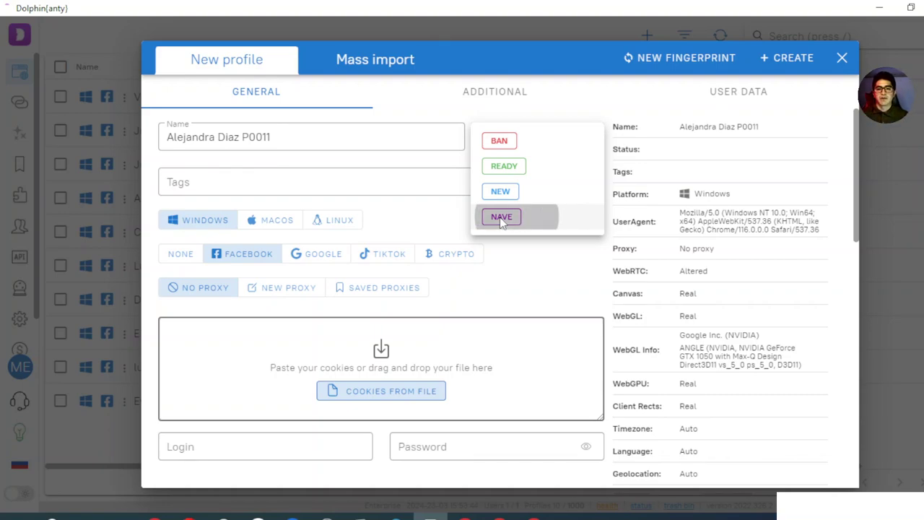
click(287, 183)
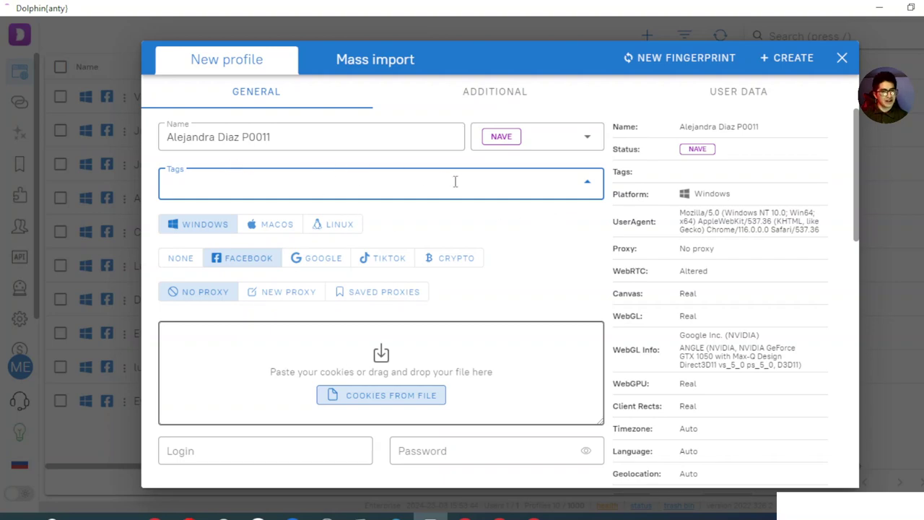
click(497, 215)
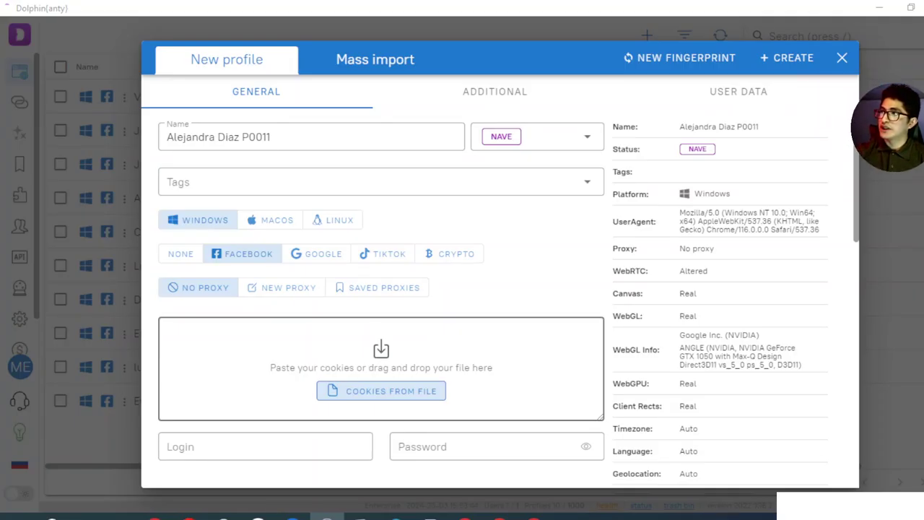
Try macOS and Linux, then settle on Windows as the operating system
click(277, 225)
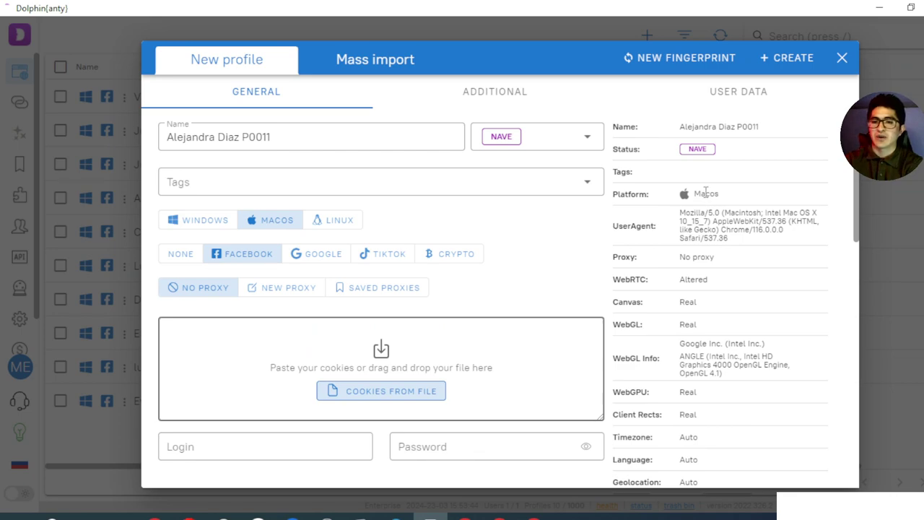
click(333, 225)
click(217, 223)
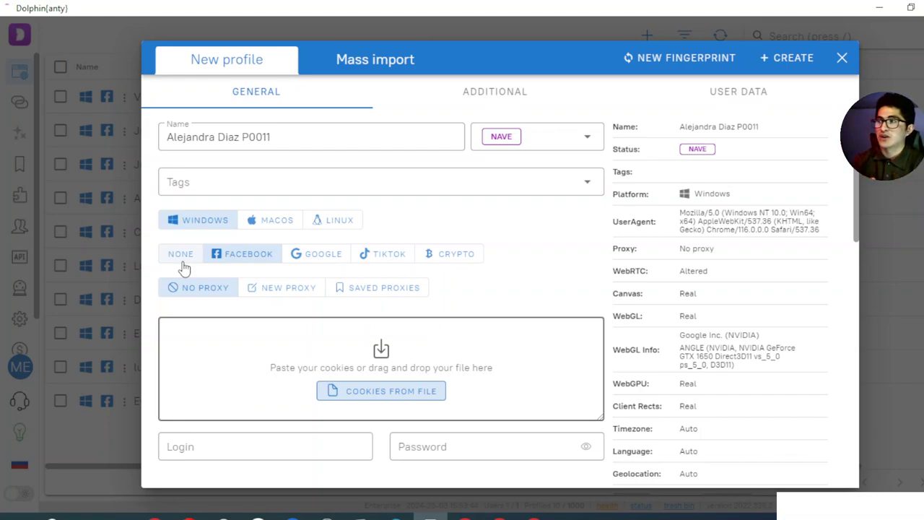
Cycle through the Google, TikTok and Crypto presets, ending on Facebook
click(336, 259)
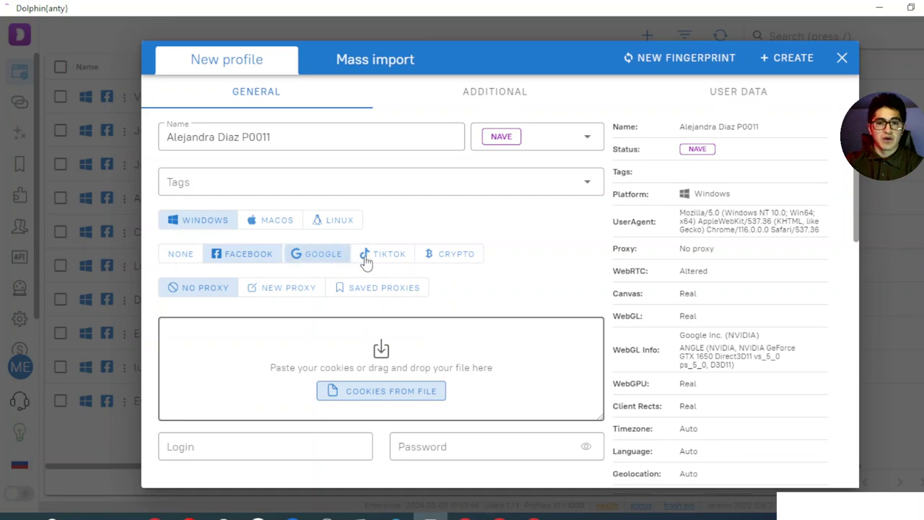
click(376, 258)
click(450, 258)
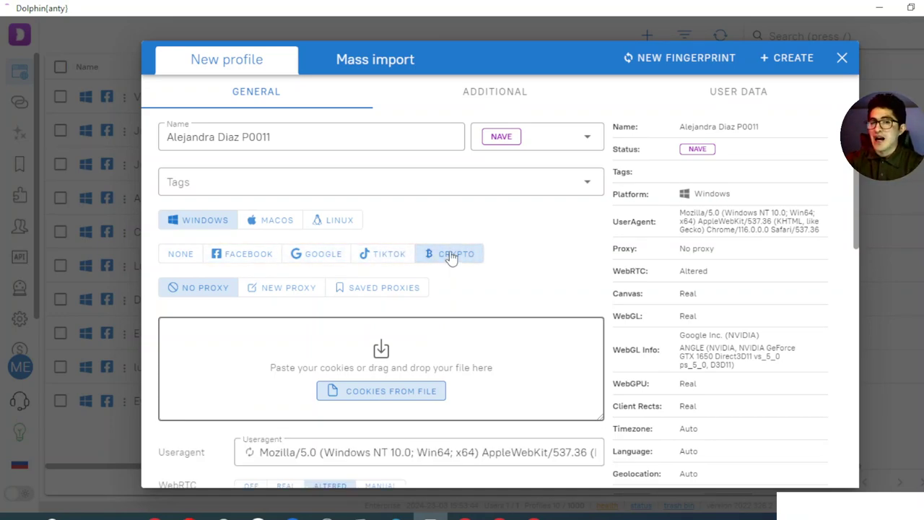
click(397, 259)
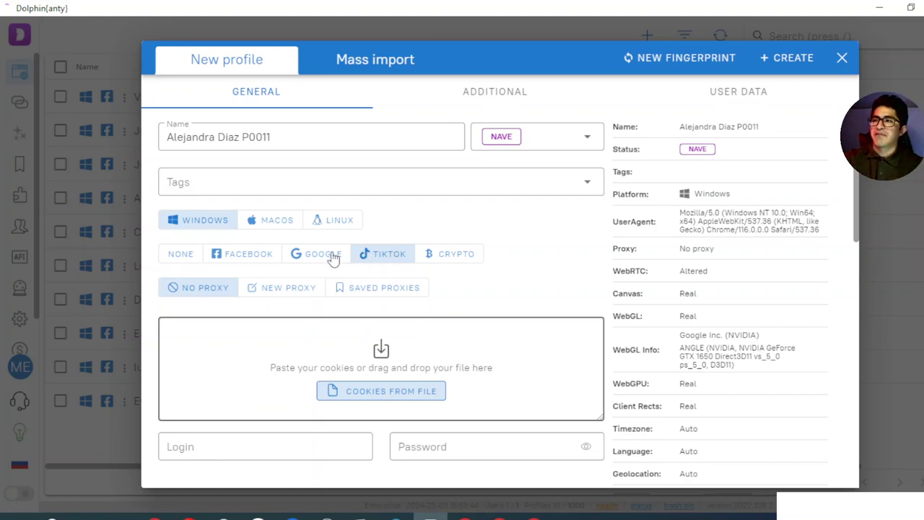
click(310, 264)
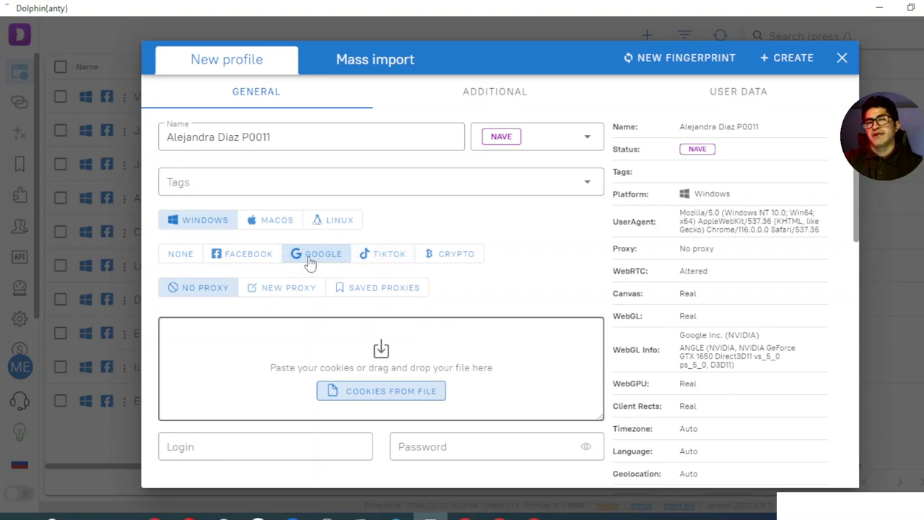
click(261, 264)
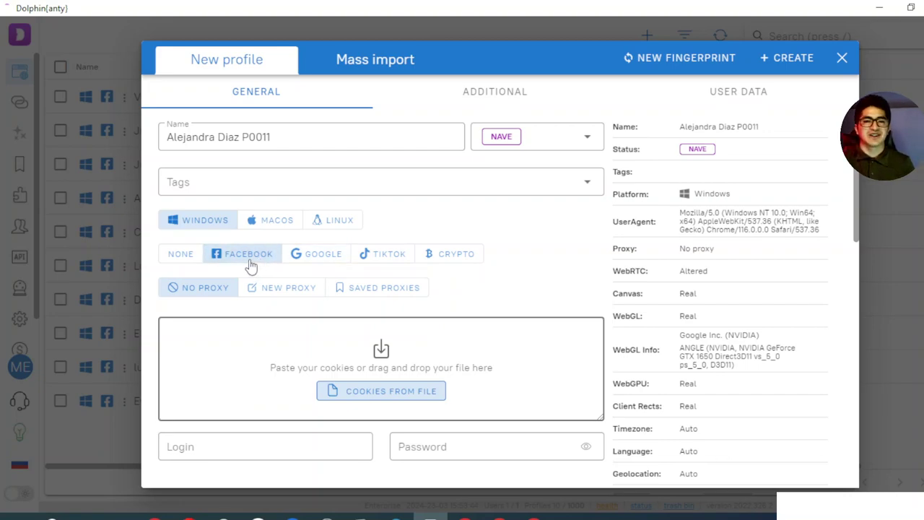
scroll(331, 238, down, 1)
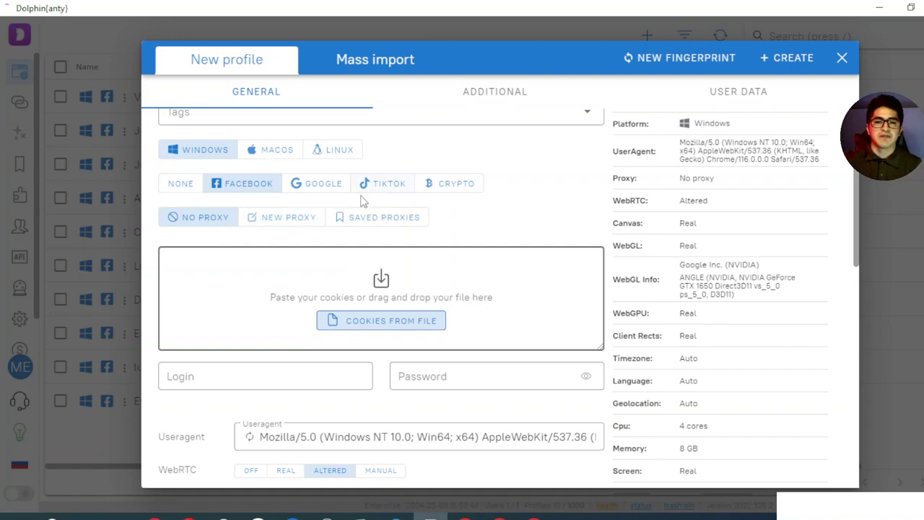
Leave the Login field empty and move on to the Useragent field
scroll(368, 199, down, 2)
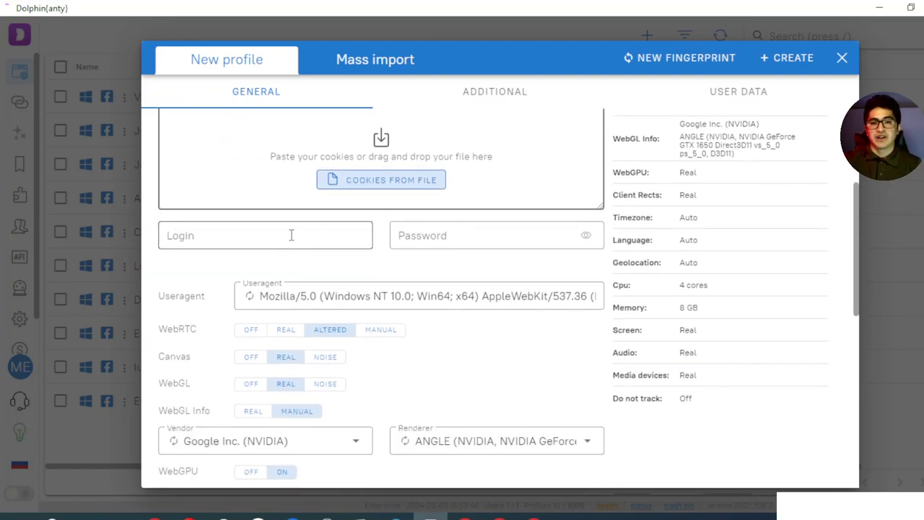
click(290, 234)
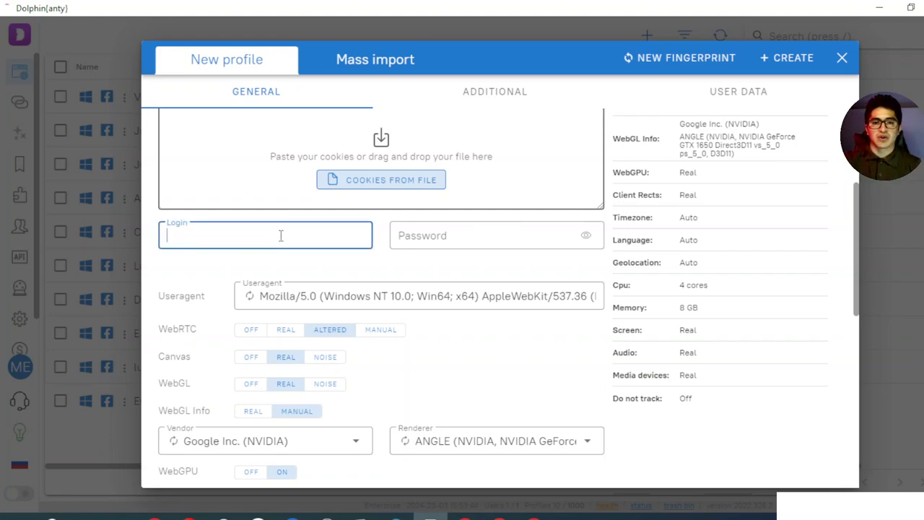
scroll(345, 229, down, 1)
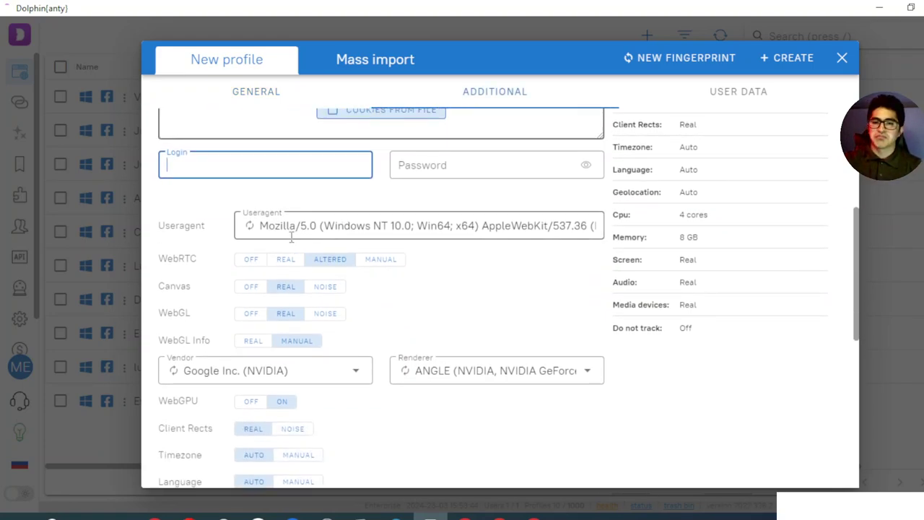
scroll(470, 227, up, 4)
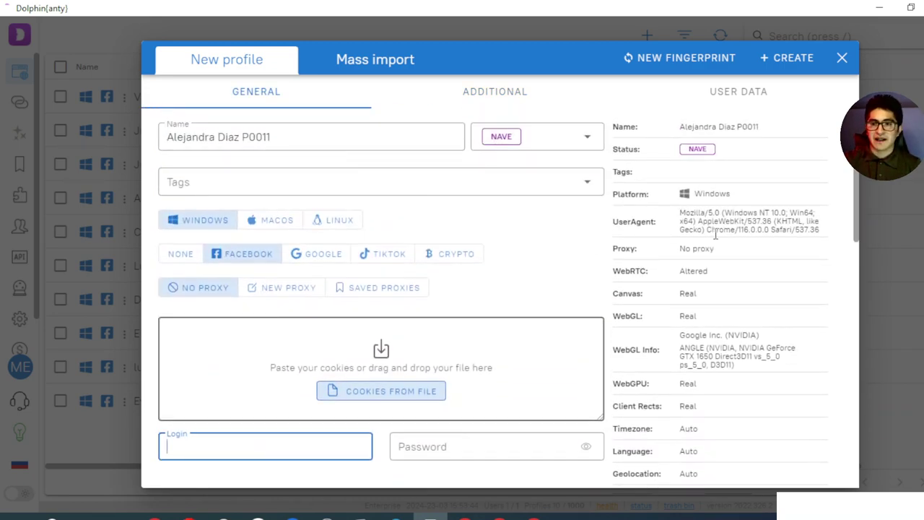
scroll(712, 235, down, 2)
key(Tab)
key(Tab)
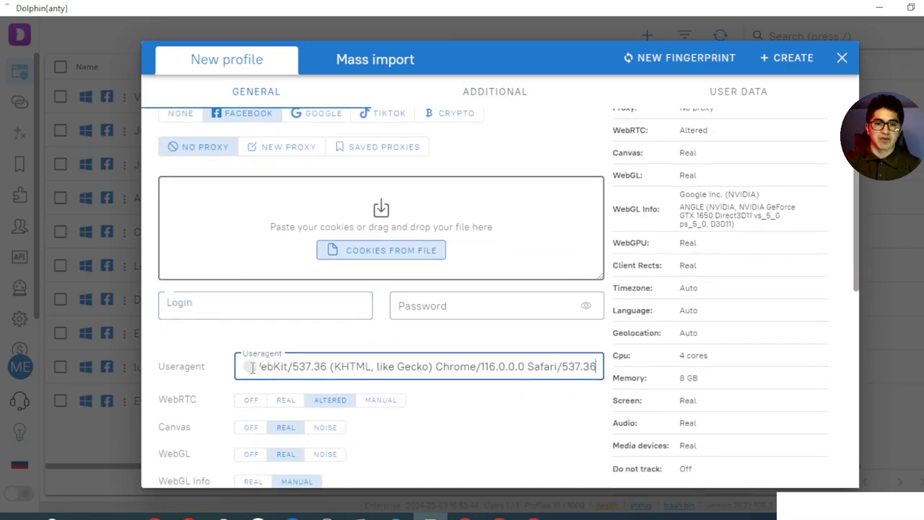
scroll(663, 250, up, 2)
scroll(784, 222, down, 3)
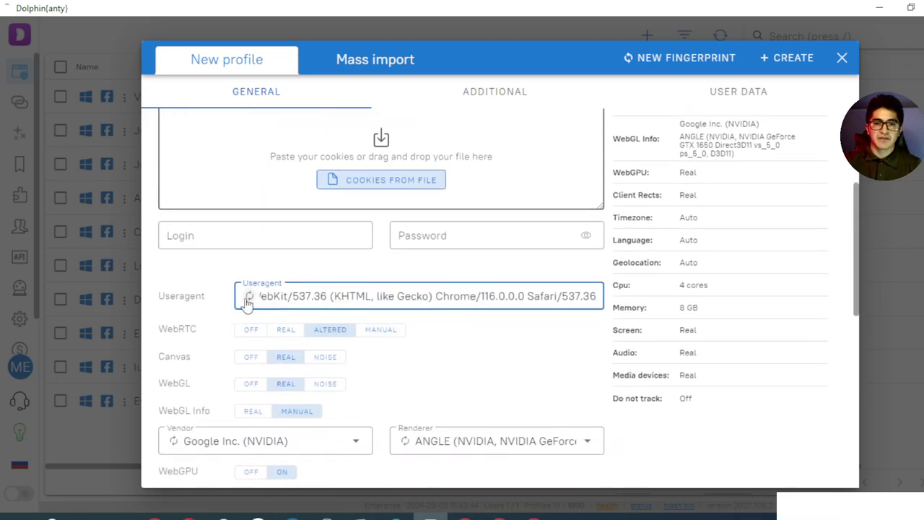
scroll(705, 252, up, 2)
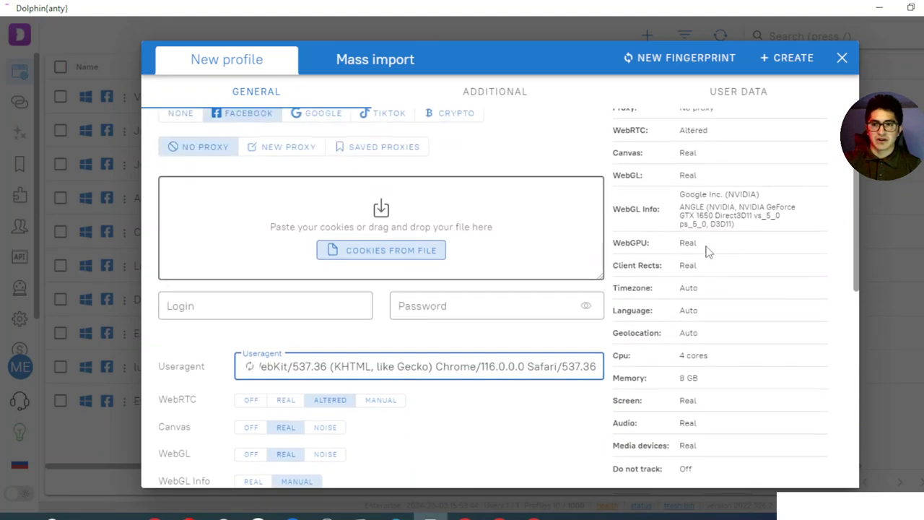
scroll(708, 249, down, 2)
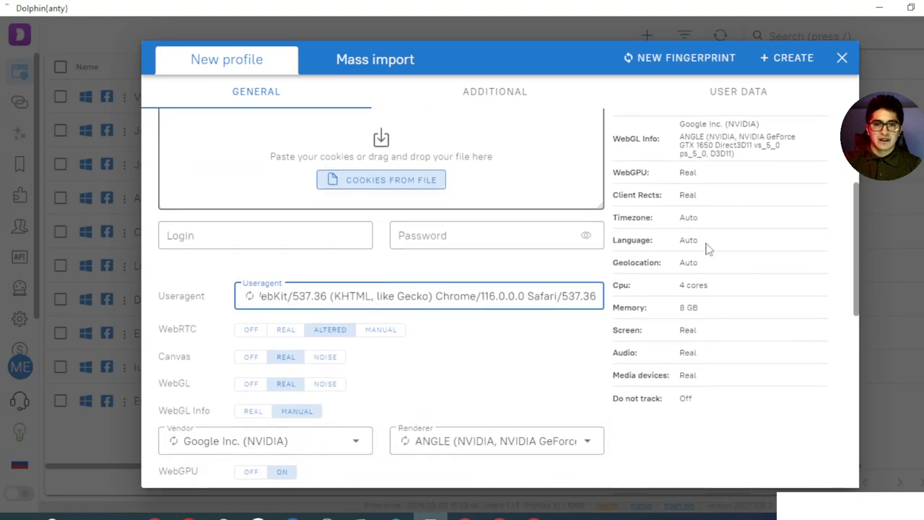
Keep WebRTC Altered after trying Manual, and set Canvas to Noise
click(383, 335)
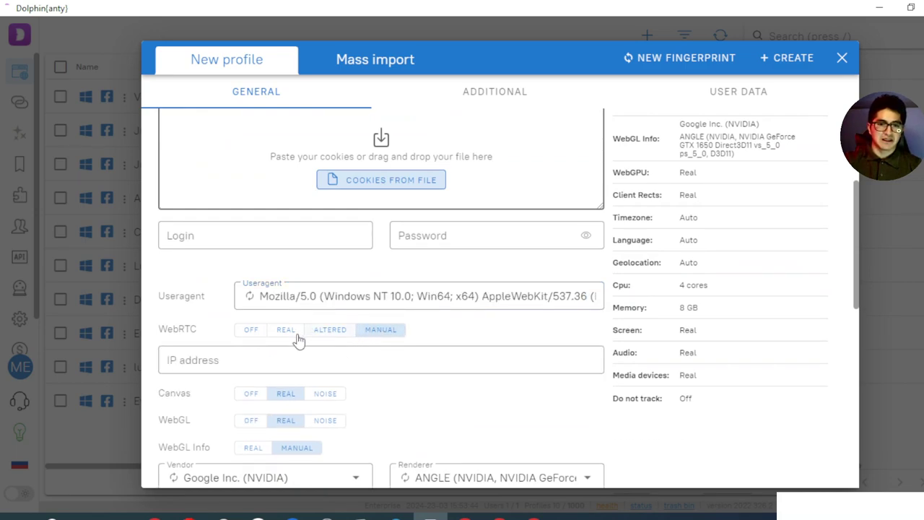
click(325, 332)
scroll(312, 311, down, 1)
scroll(311, 307, down, 1)
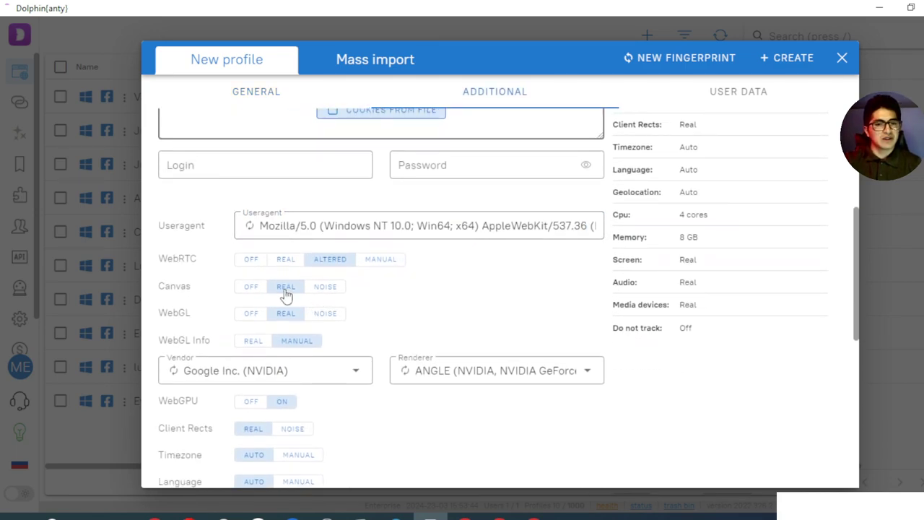
click(325, 289)
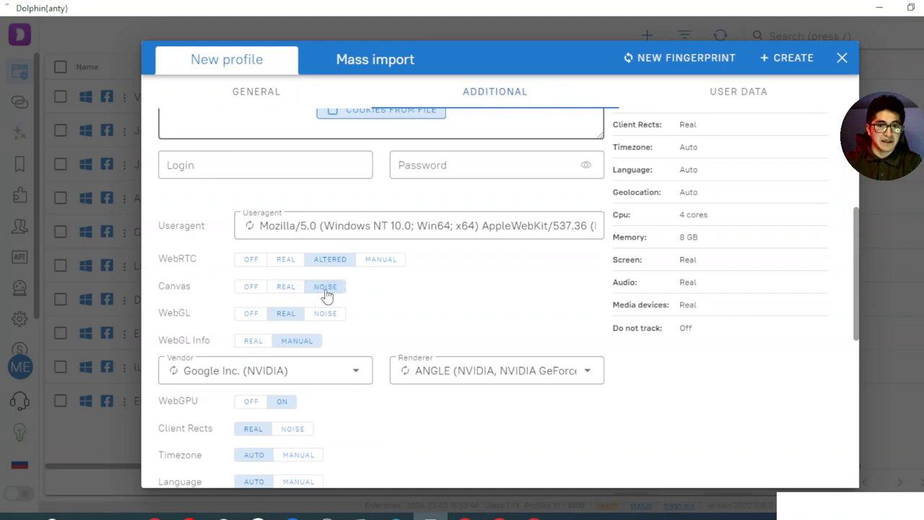
scroll(338, 287, down, 1)
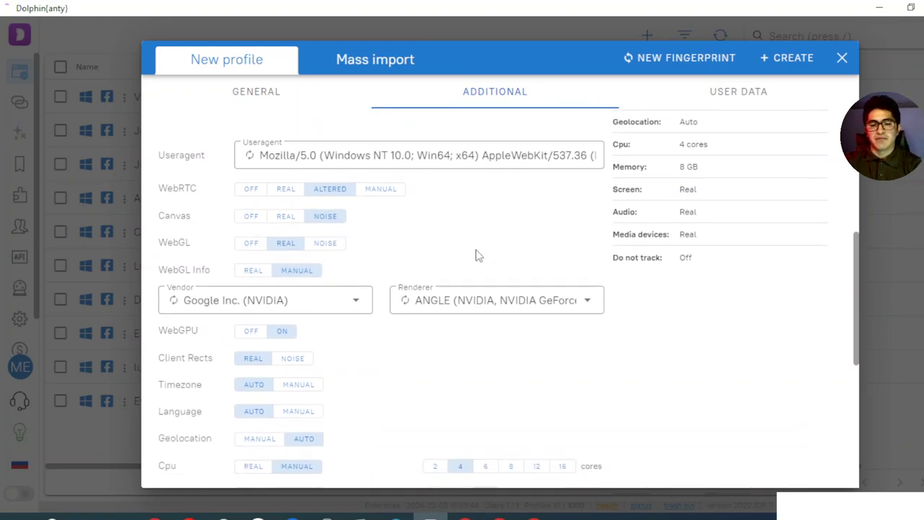
scroll(578, 232, up, 3)
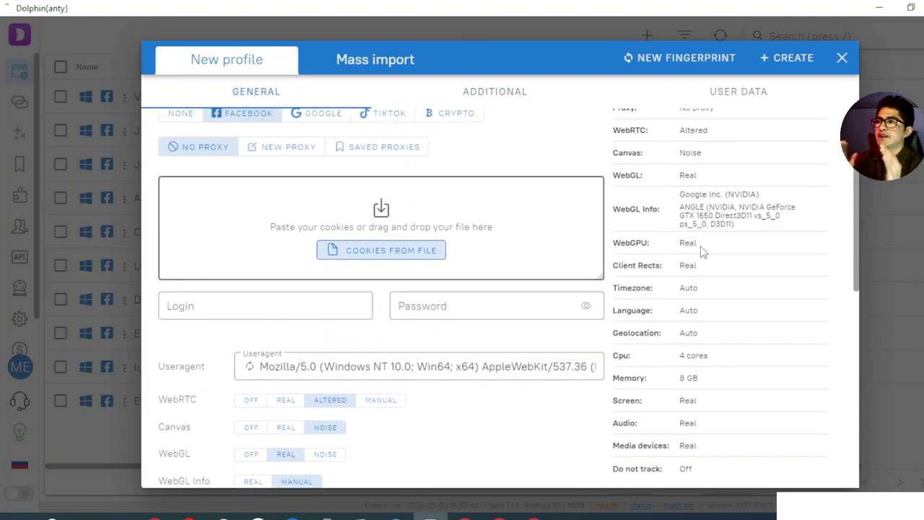
scroll(701, 249, up, 2)
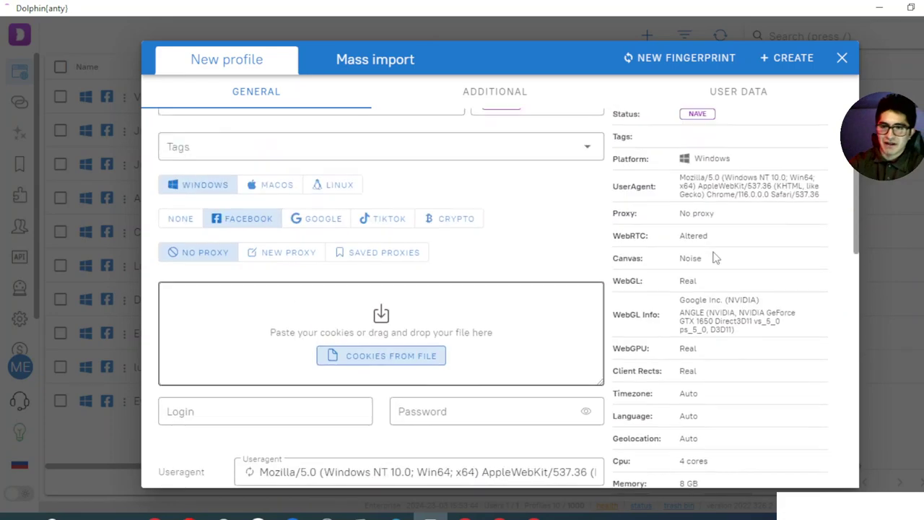
scroll(713, 245, down, 2)
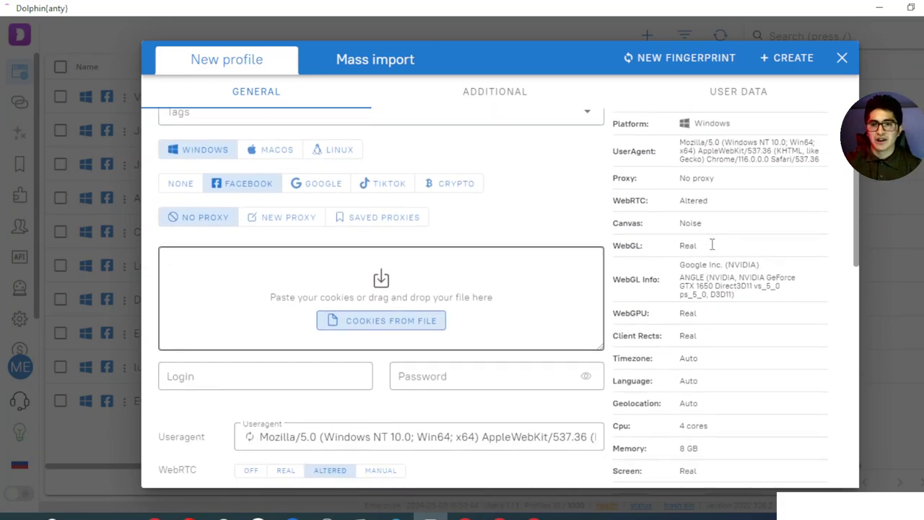
scroll(715, 247, up, 2)
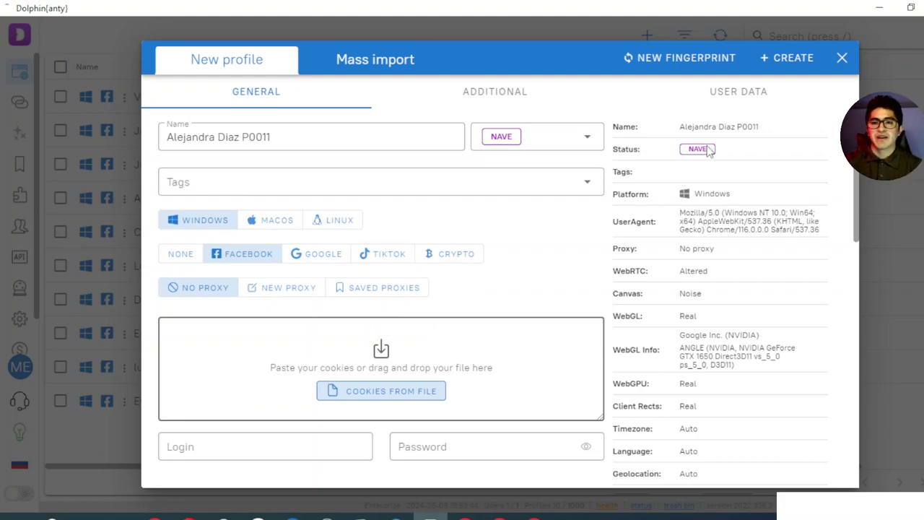
double_click(712, 193)
triple_click(719, 223)
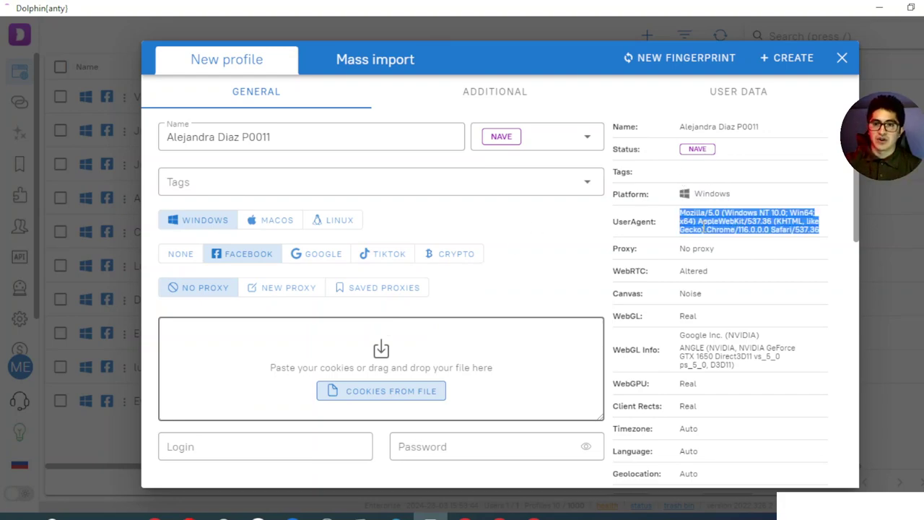
scroll(717, 230, down, 1)
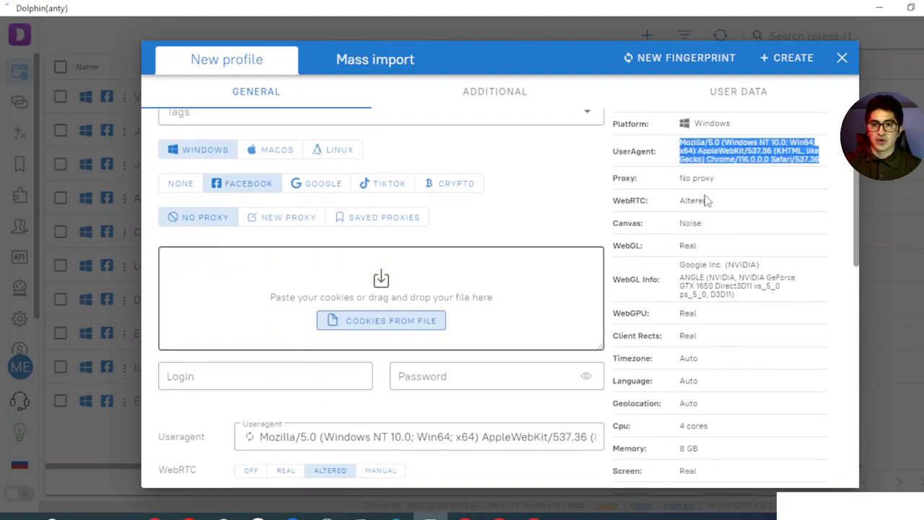
click(690, 245)
double_click(691, 245)
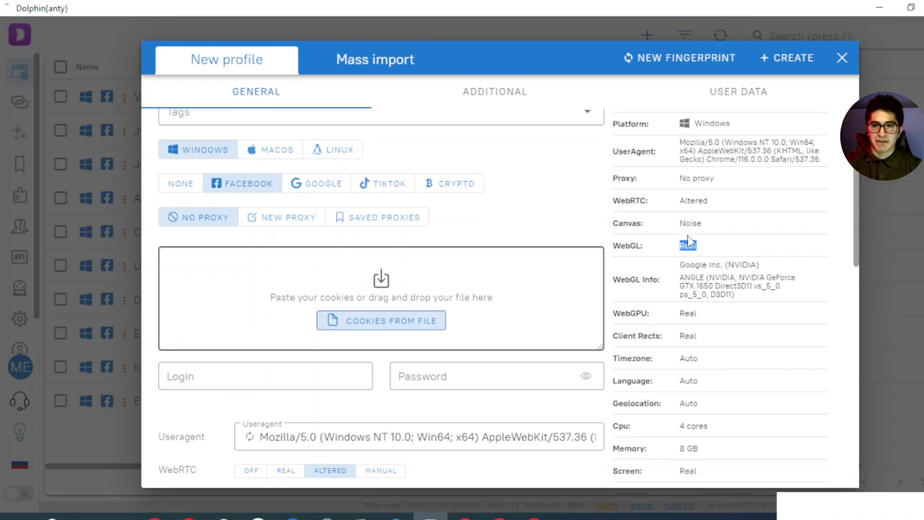
click(630, 223)
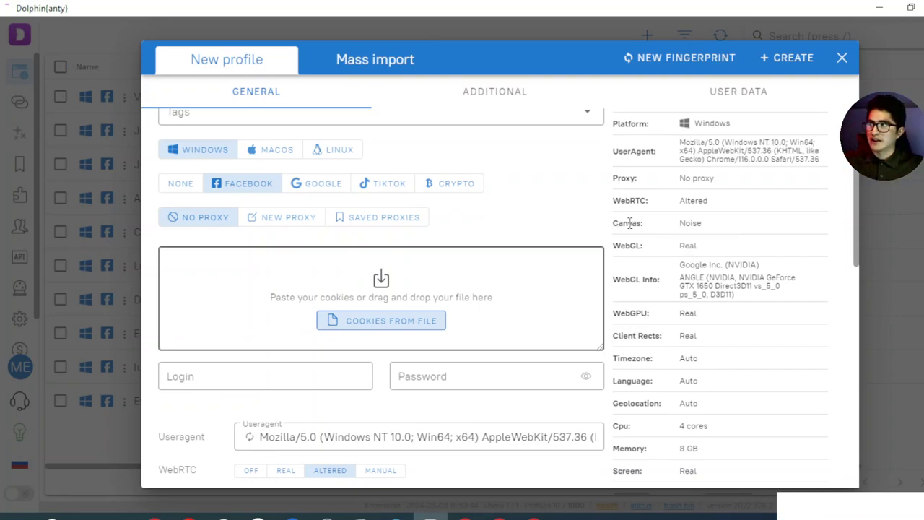
scroll(671, 299, down, 1)
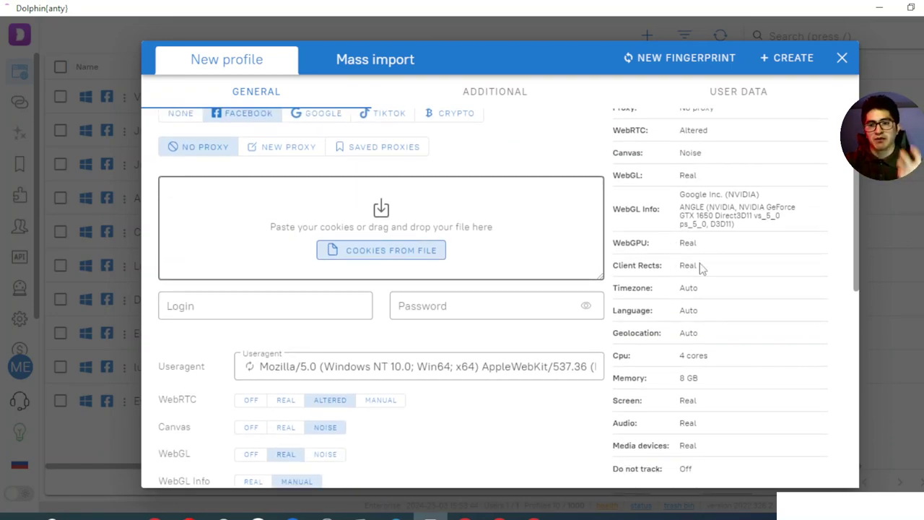
scroll(700, 265, down, 1)
double_click(648, 220)
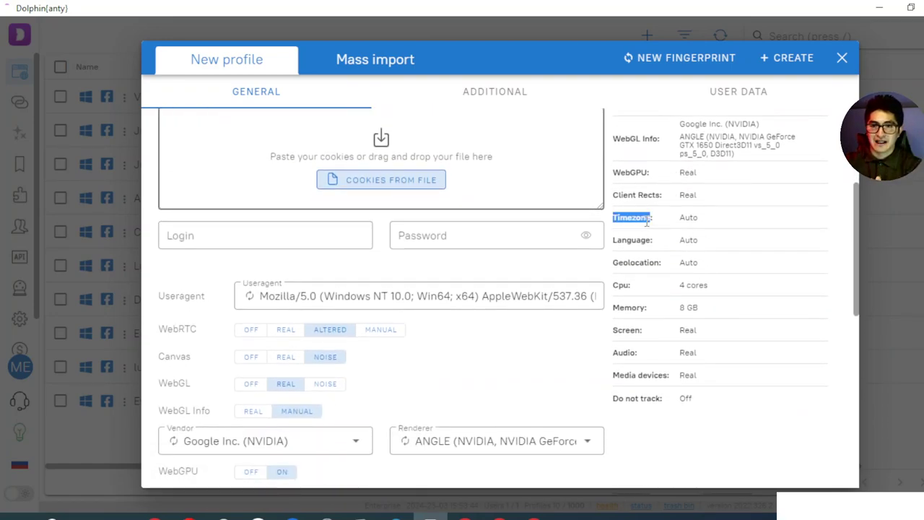
click(640, 244)
double_click(640, 241)
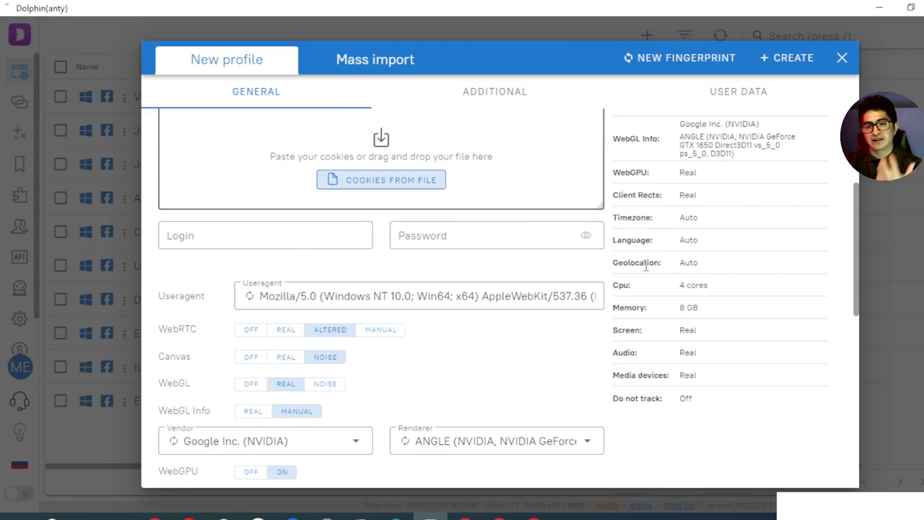
double_click(645, 264)
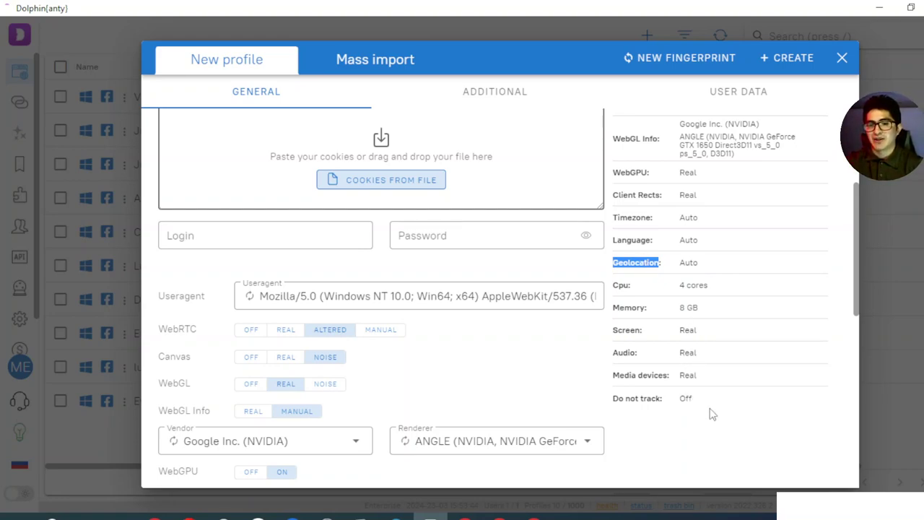
drag(712, 413, 686, 226)
scroll(686, 225, up, 5)
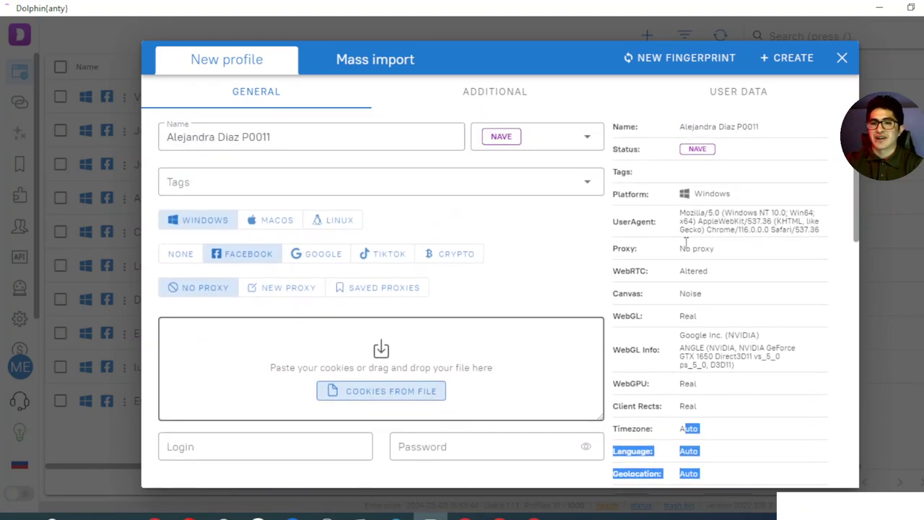
scroll(614, 241, down, 5)
scroll(311, 302, down, 2)
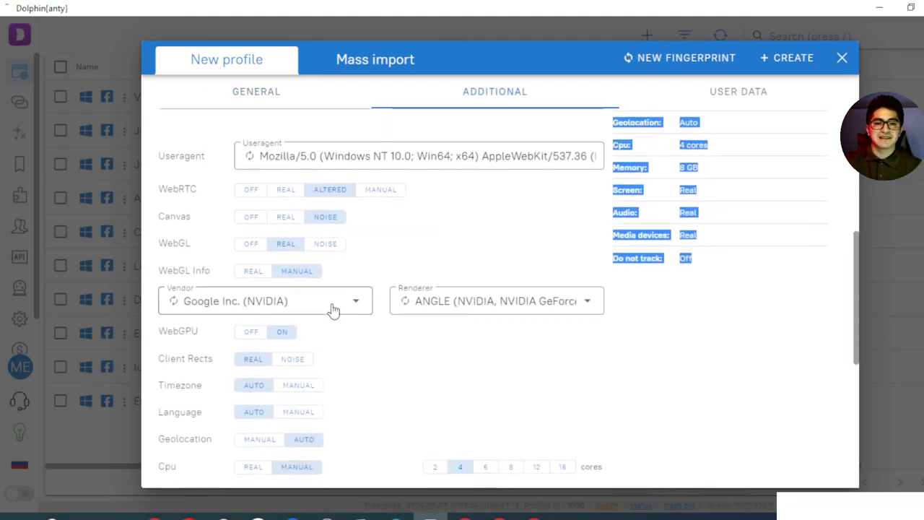
scroll(340, 303, up, 4)
scroll(600, 248, down, 2)
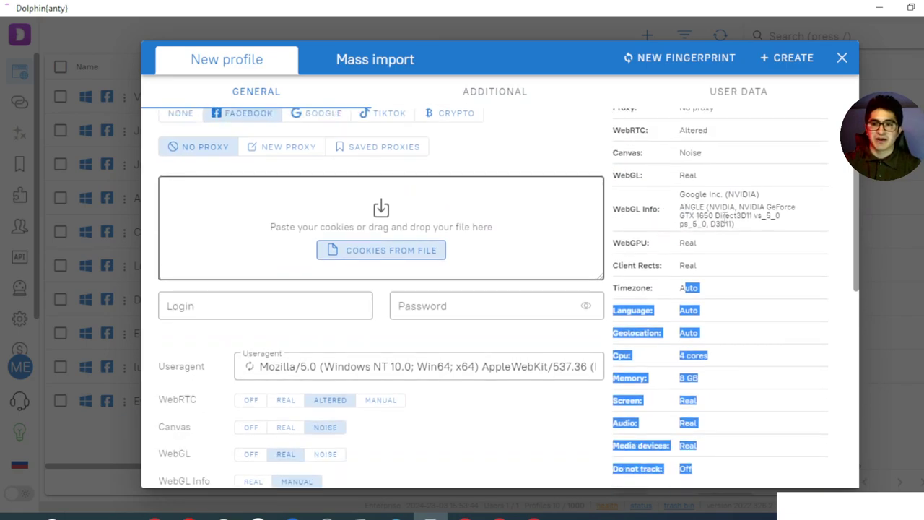
triple_click(710, 195)
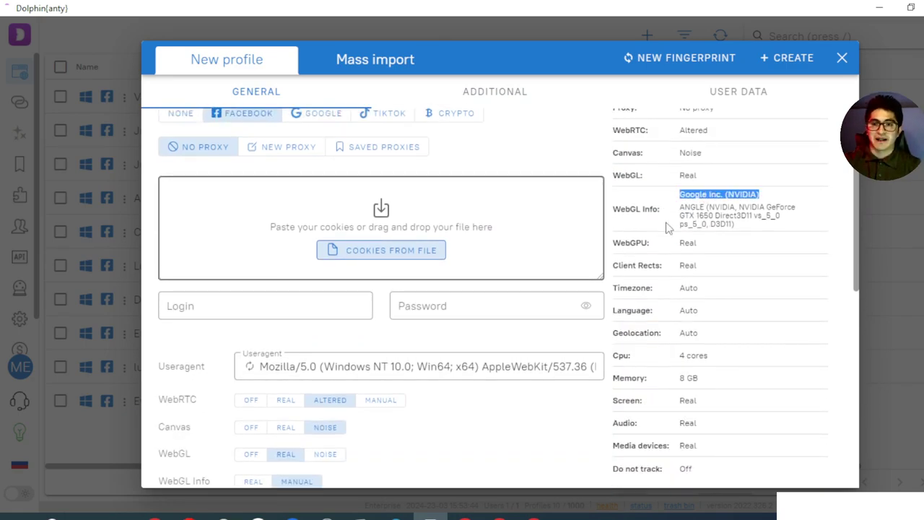
scroll(701, 210, down, 2)
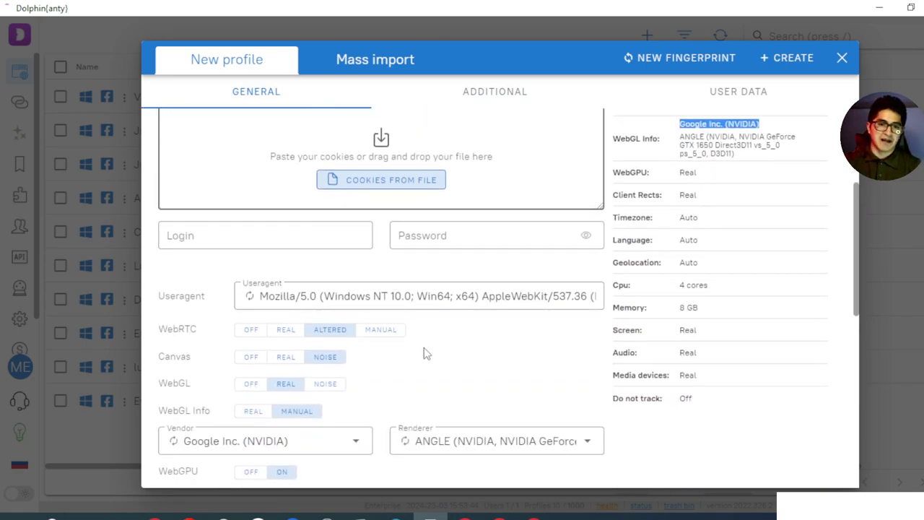
scroll(229, 403, down, 2)
Regenerate WebGL, then choose the NVIDIA vendor and GeForce GTX 1050 Ti renderer
click(175, 371)
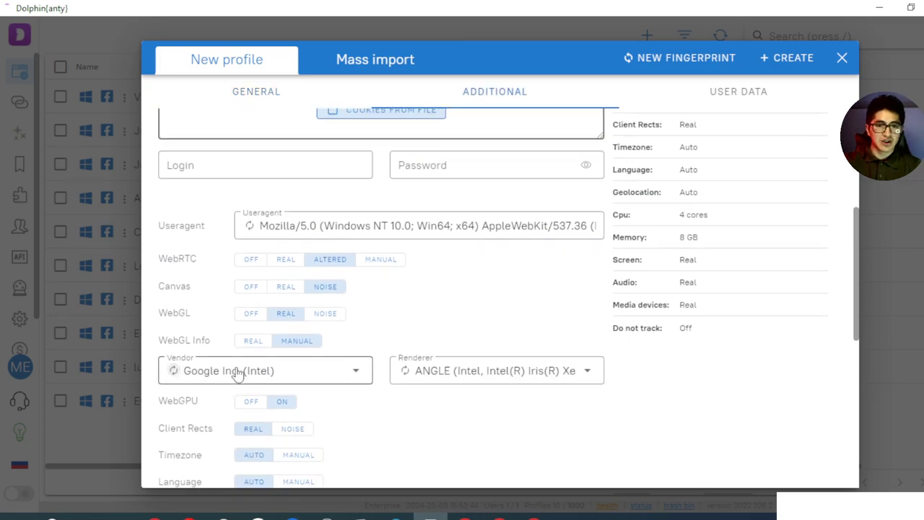
click(337, 373)
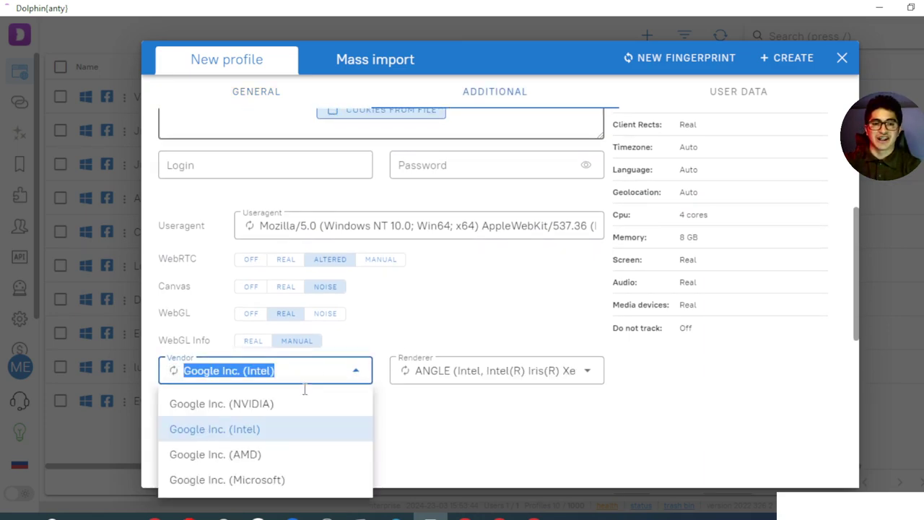
click(263, 409)
click(434, 375)
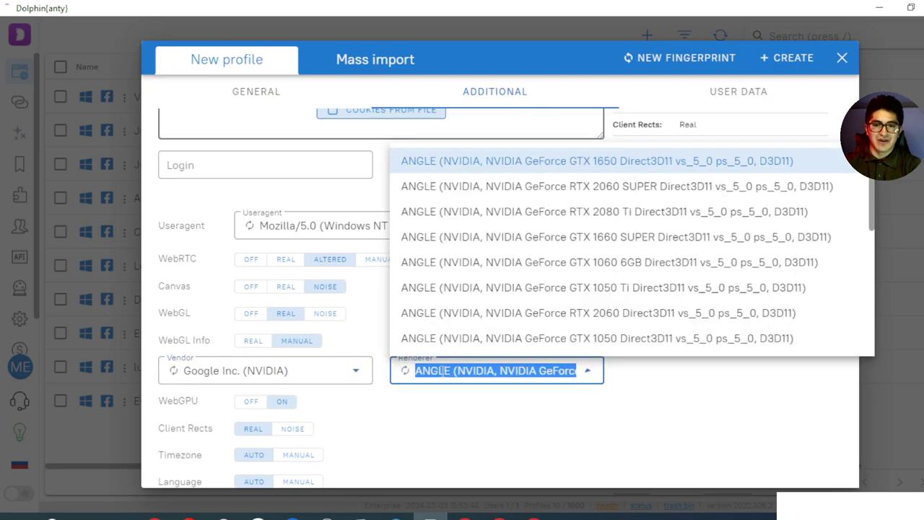
click(570, 291)
Toggle WebGPU off and back on, keeping the NVIDIA renderer selected
scroll(693, 259, up, 3)
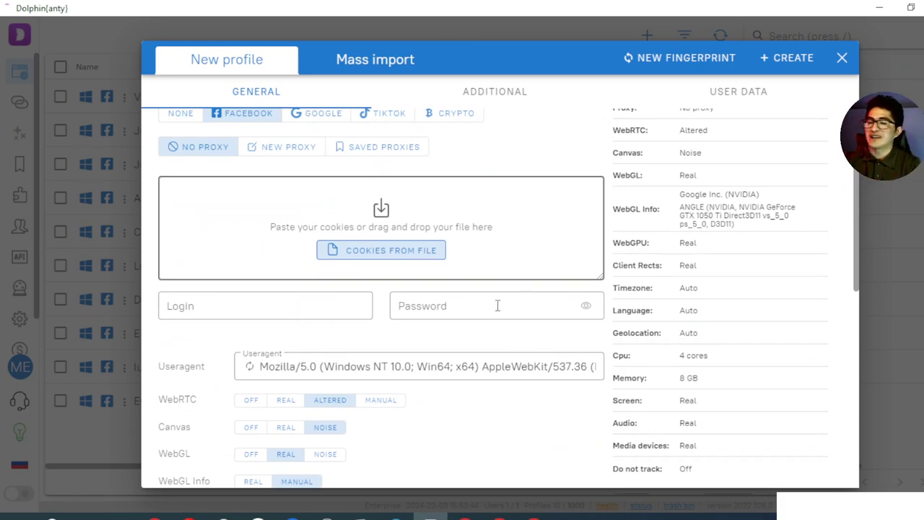
scroll(499, 265, down, 5)
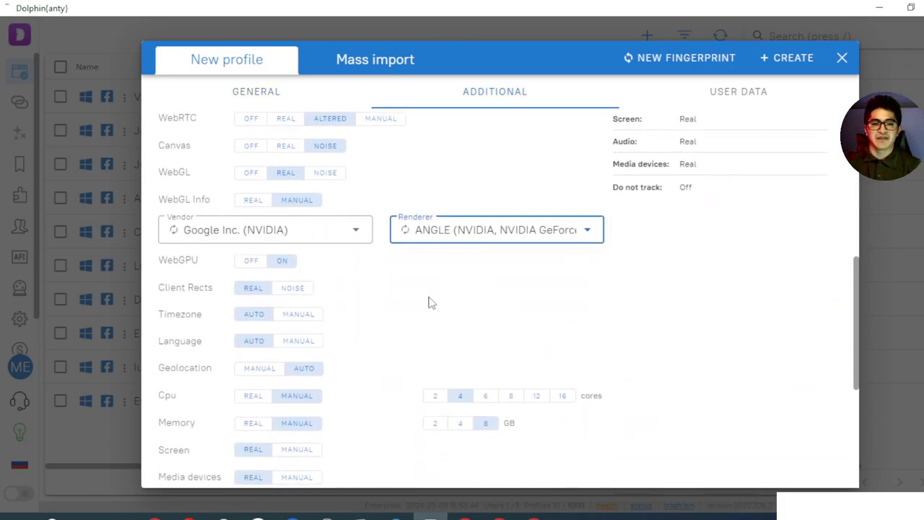
click(257, 265)
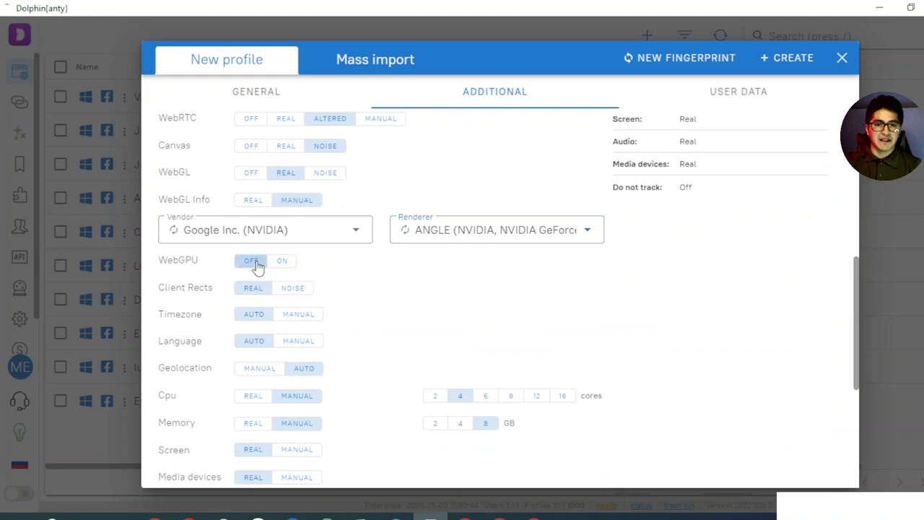
click(279, 263)
click(446, 236)
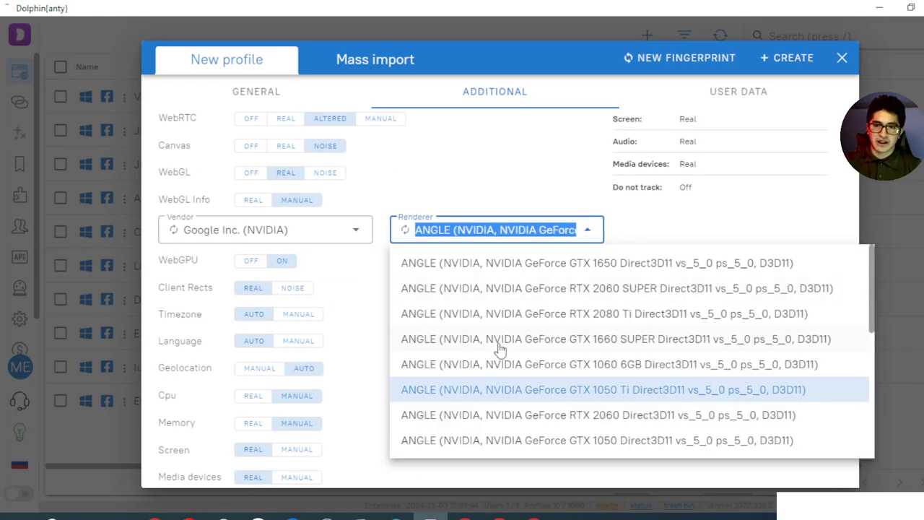
click(501, 344)
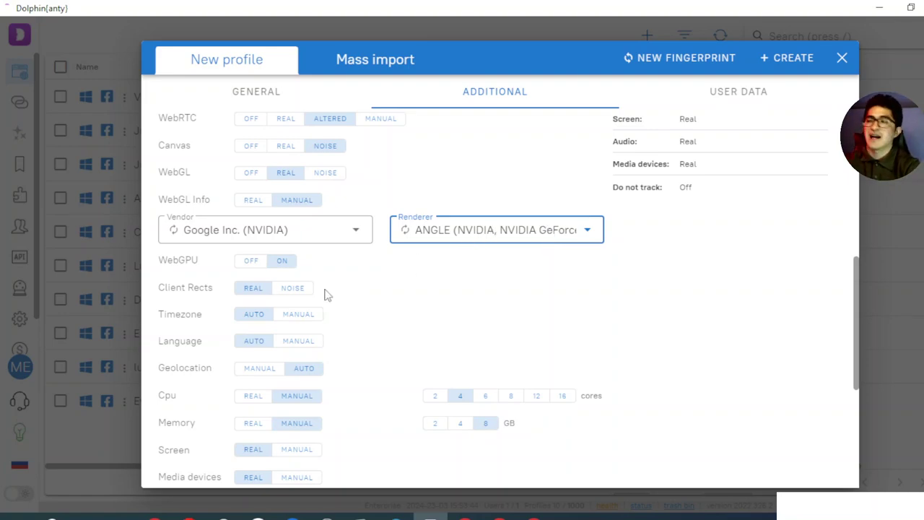
Set the timezone manually to [-5] America/Lima
click(309, 318)
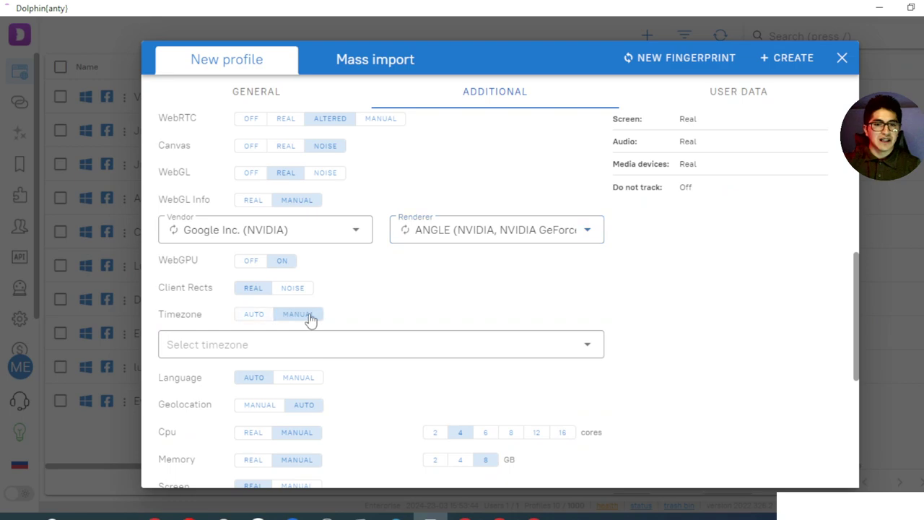
click(254, 350)
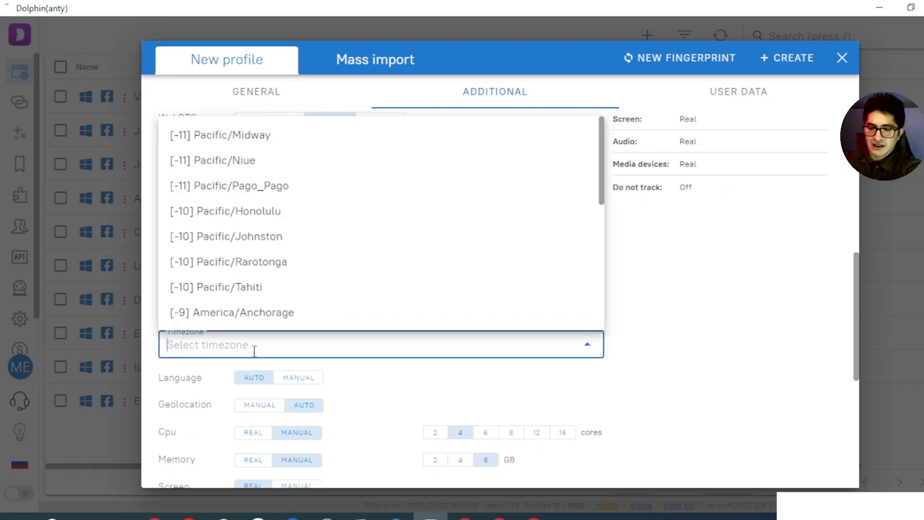
text(LIMA)
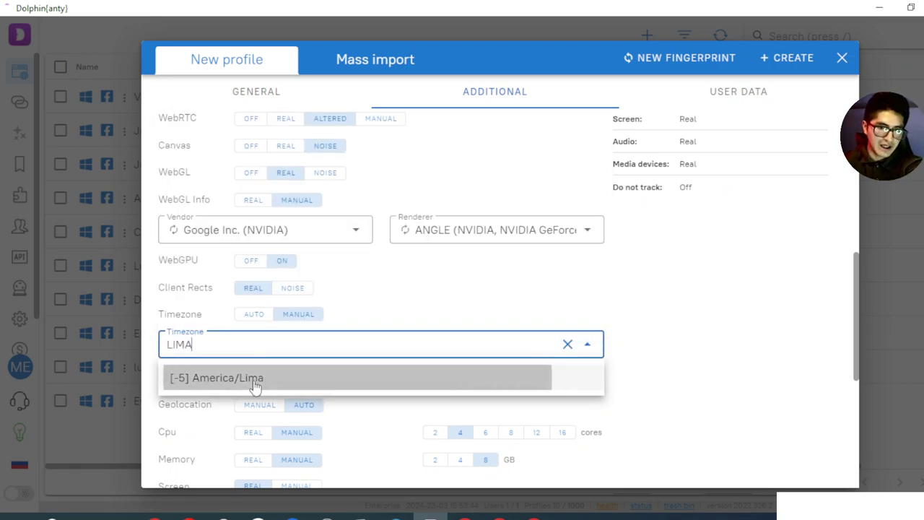
click(255, 386)
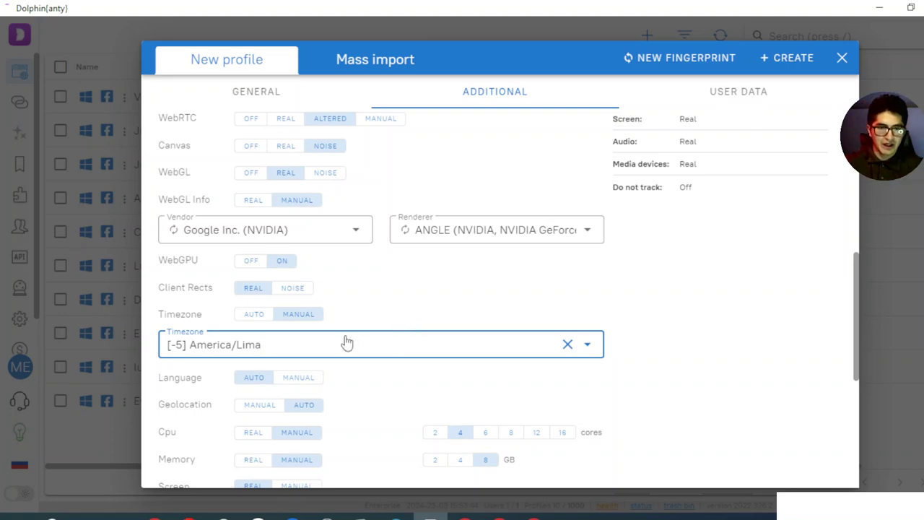
Make the language manual and pick Spanish (Chile)
click(299, 377)
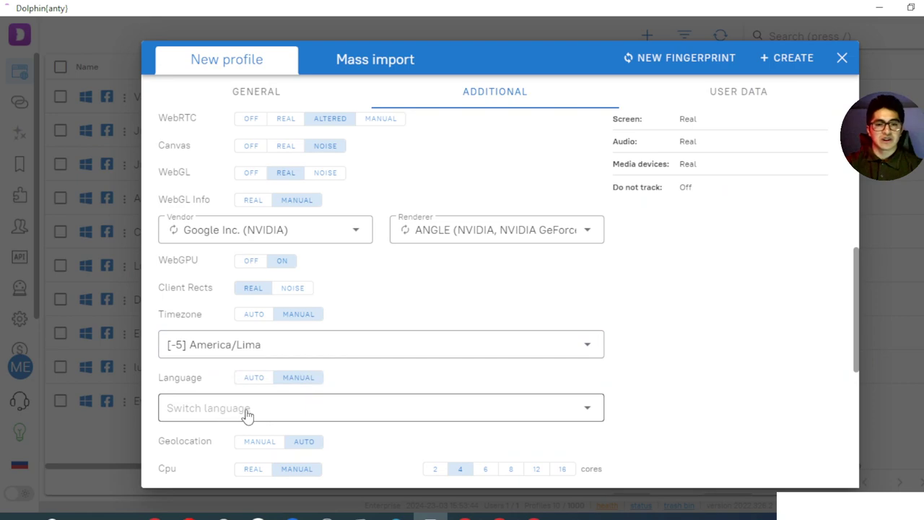
click(247, 409)
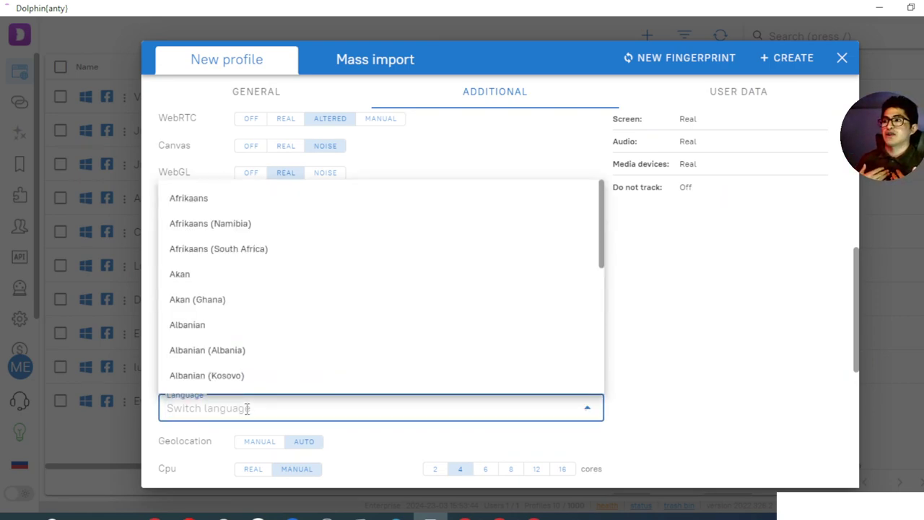
text(SPA)
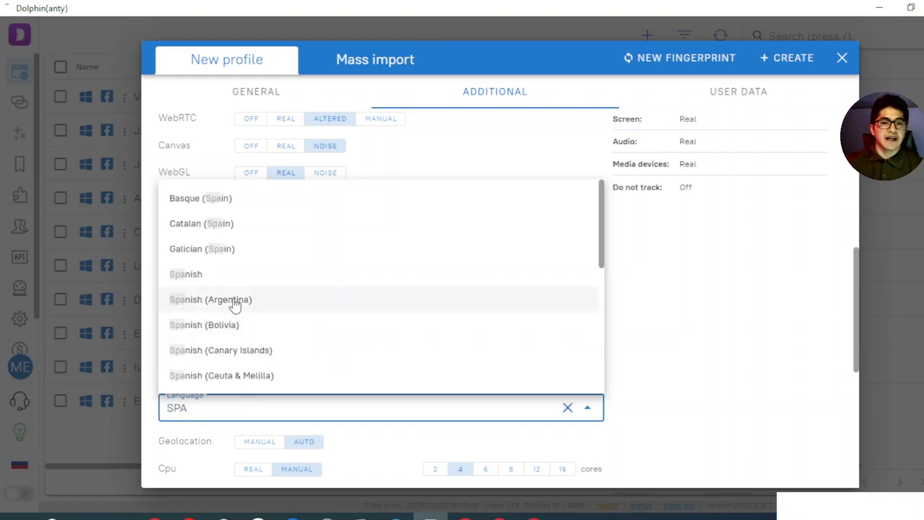
scroll(234, 304, down, 2)
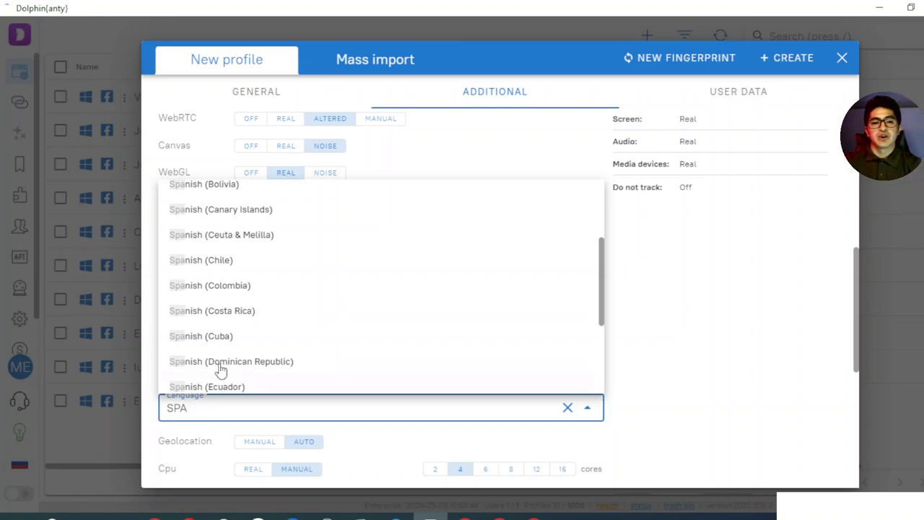
click(221, 266)
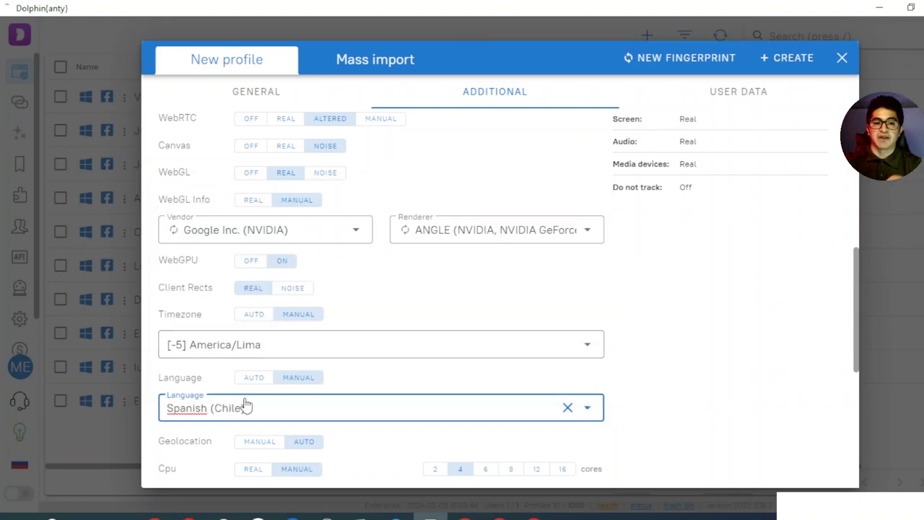
Replace Spanish (Chile) with plain Spanish using an 'SPA' search
click(246, 406)
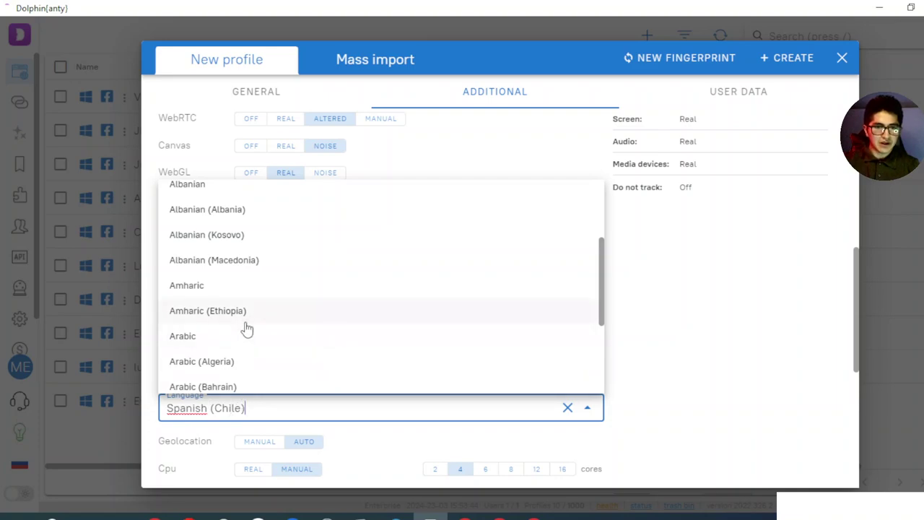
scroll(257, 354, down, 3)
scroll(254, 332, up, 2)
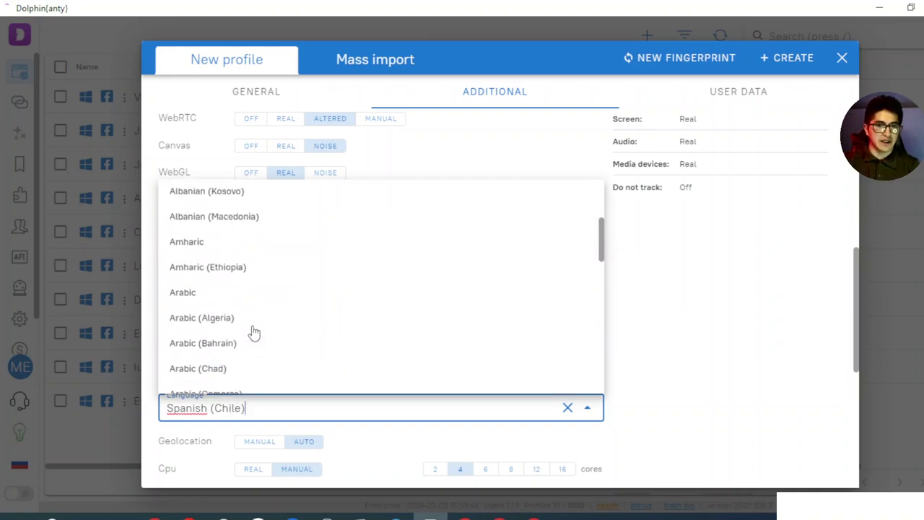
scroll(254, 332, up, 1)
drag(257, 407, 127, 404)
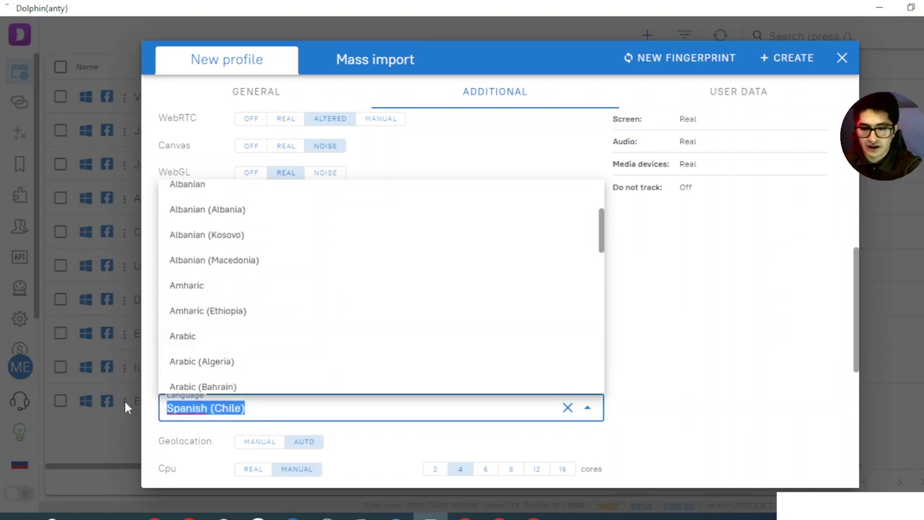
text(ESPA)
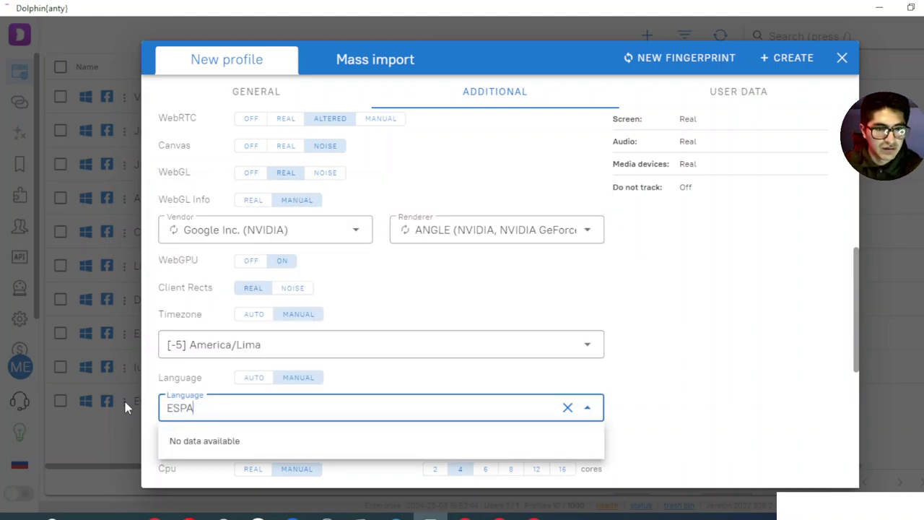
key(BackSpace)
key(BackSpace)
key(BackSpace)
key(BackSpace)
text(SPA)
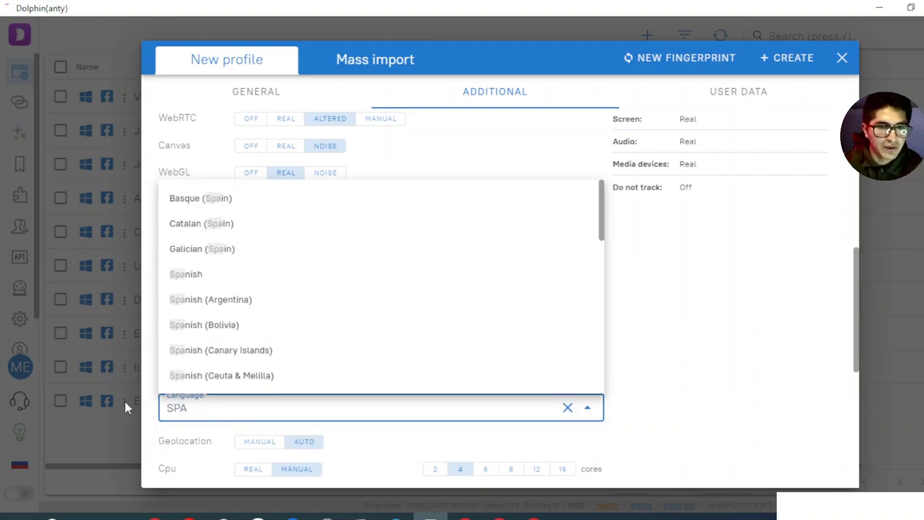
click(197, 276)
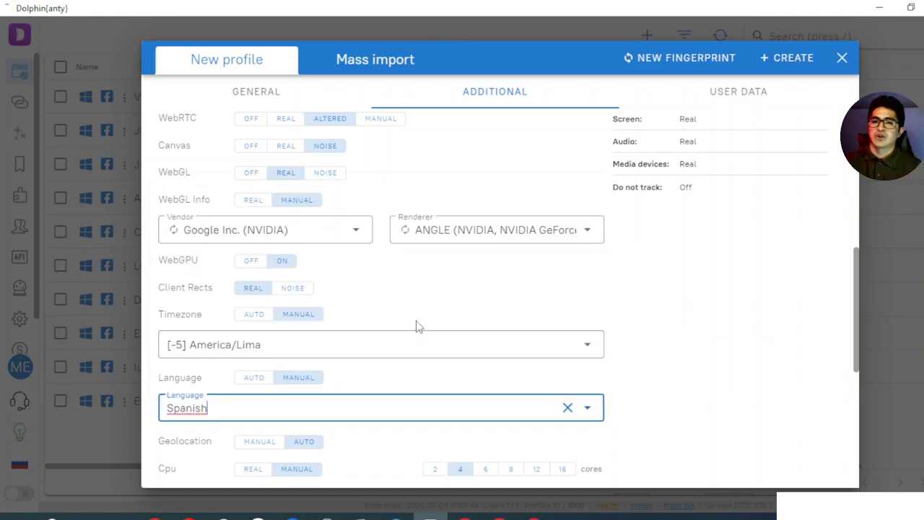
scroll(431, 294, down, 1)
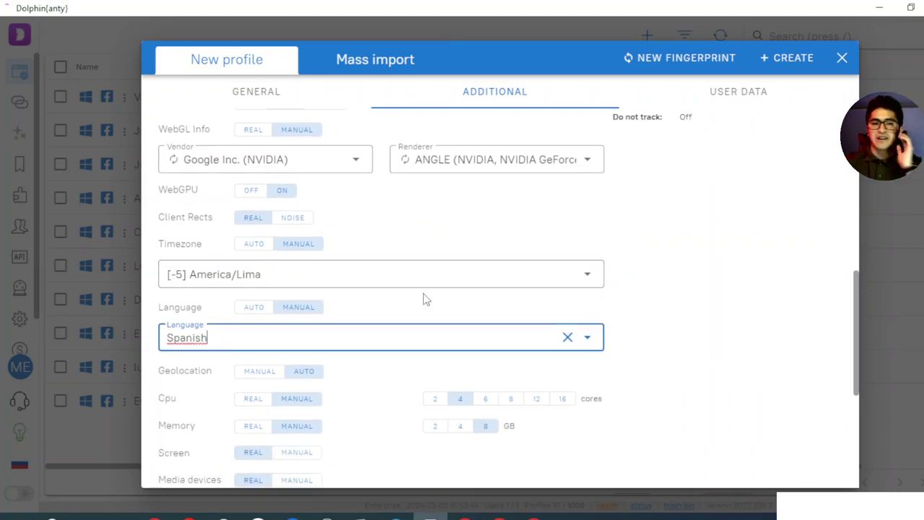
scroll(423, 296, down, 1)
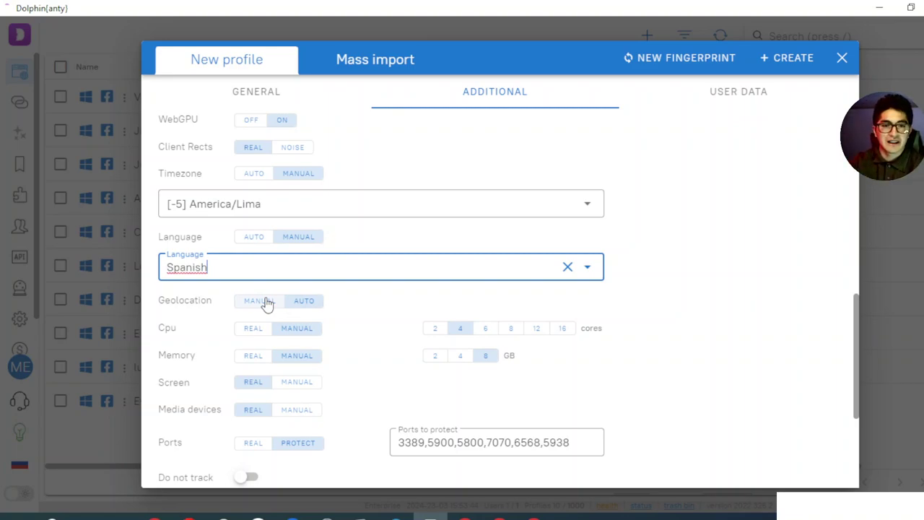
Toggle the language to Auto and back to Manual, reselecting Spanish
click(259, 238)
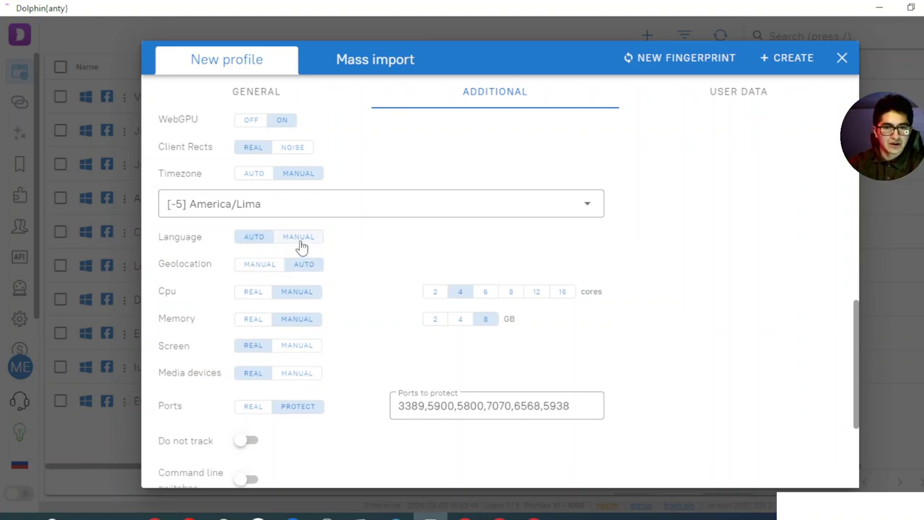
click(302, 246)
click(371, 273)
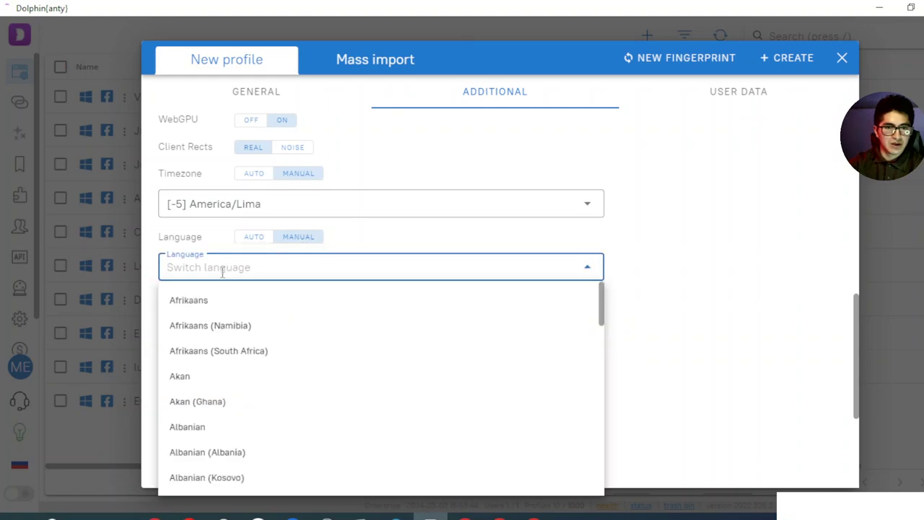
text(S)
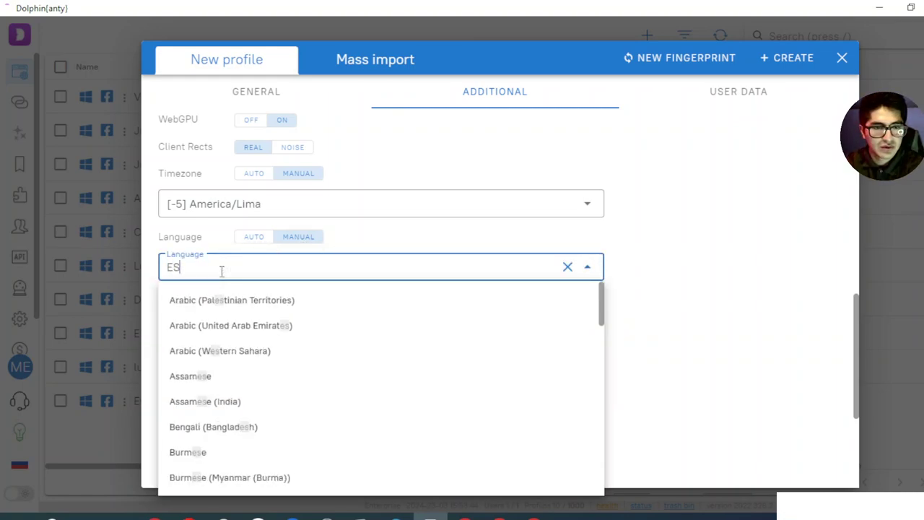
key(BackSpace)
text(SPA)
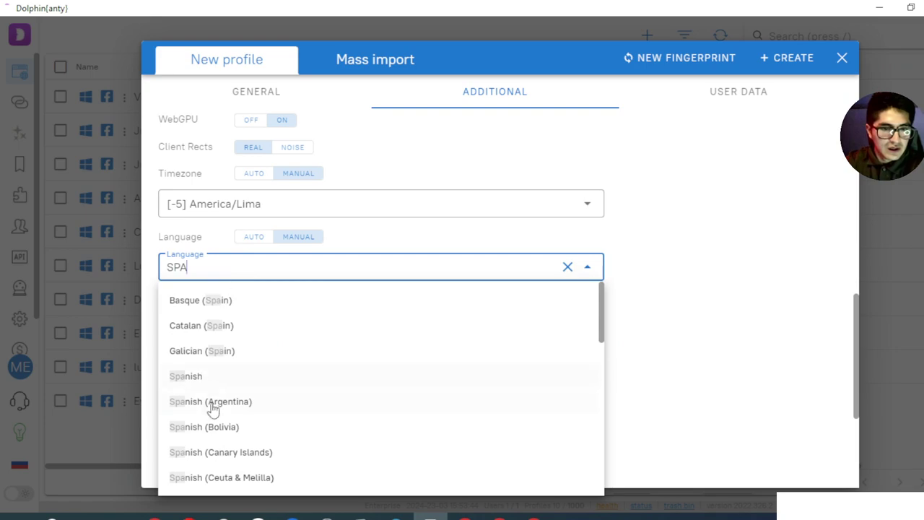
click(212, 379)
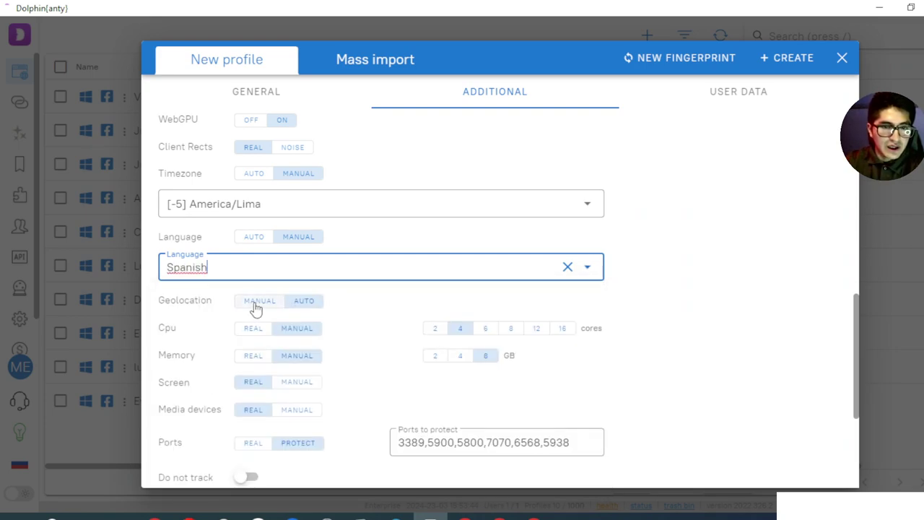
Try manual geolocation with Latitude and Accuracy fields, then return it to Auto
click(259, 302)
click(220, 327)
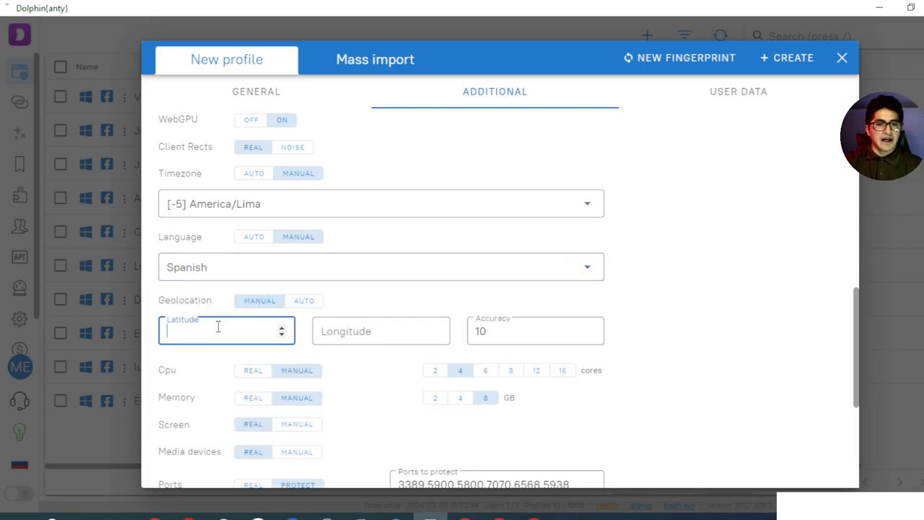
click(495, 332)
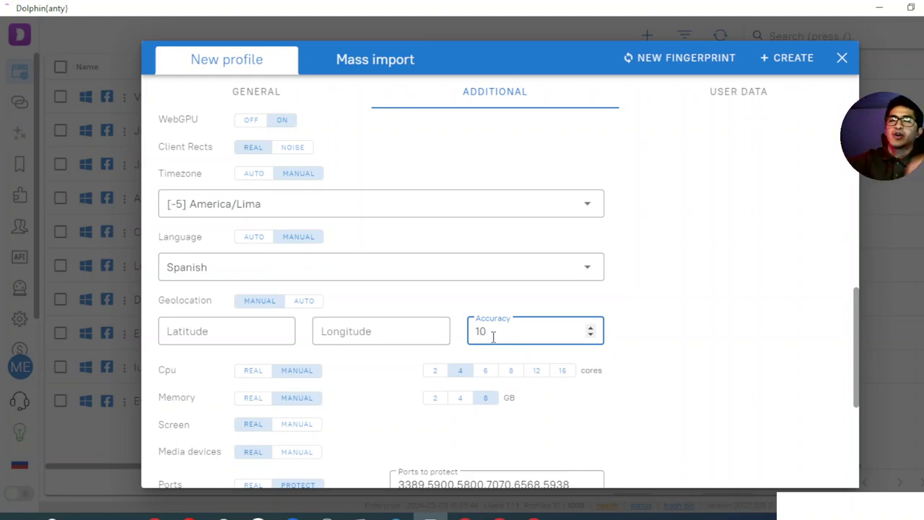
click(306, 304)
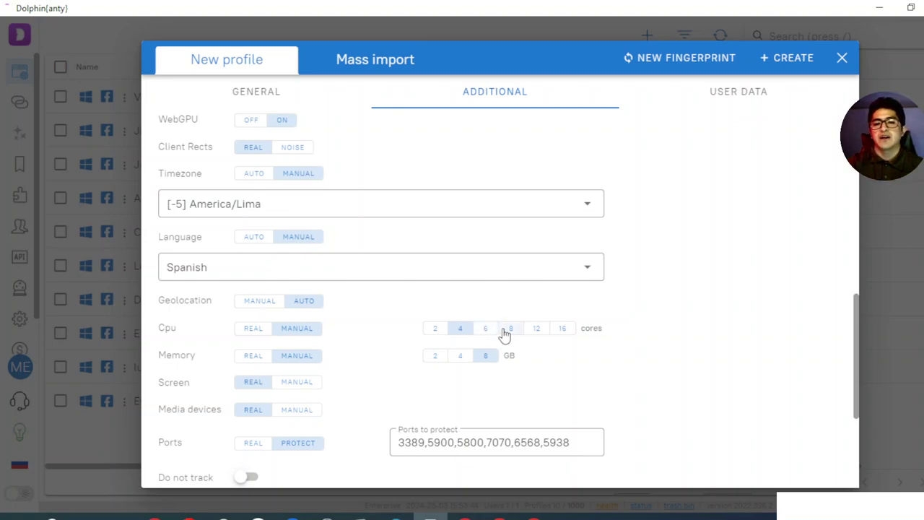
Set the CPU to 16 cores and memory to 4 GB
click(507, 332)
click(561, 330)
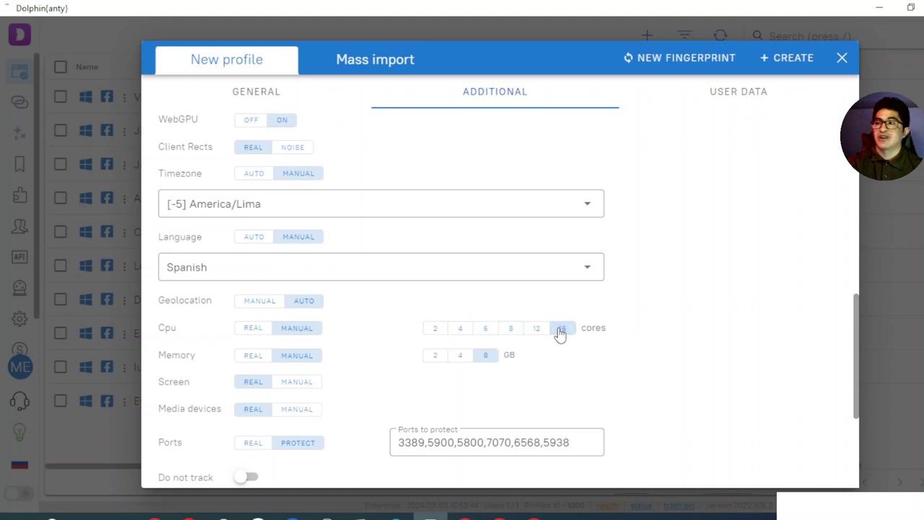
click(462, 358)
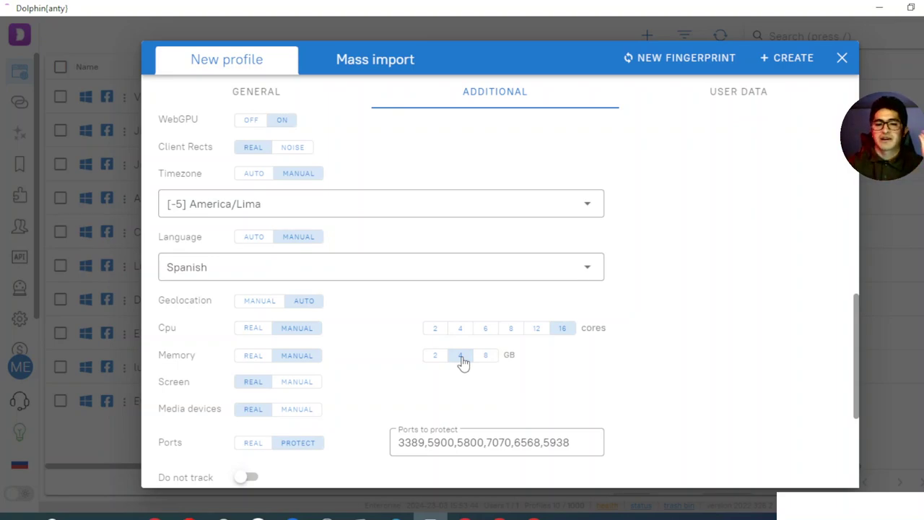
click(436, 357)
click(462, 359)
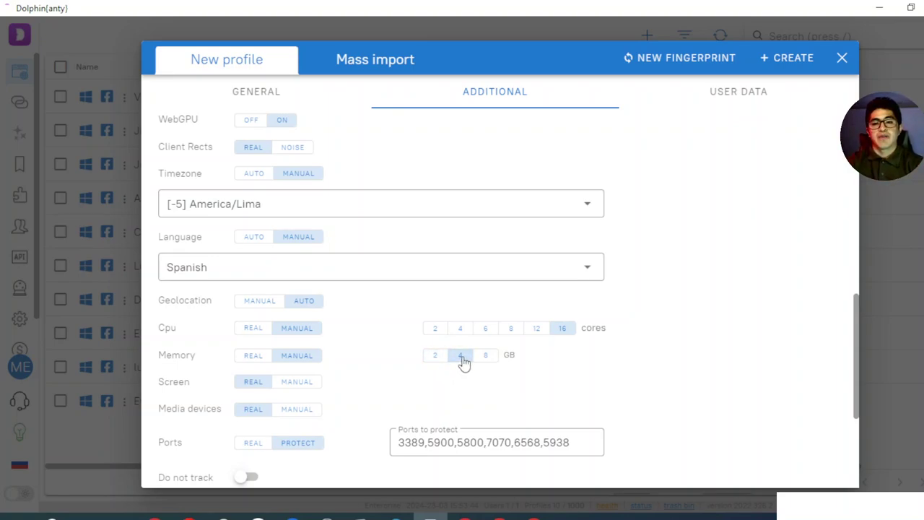
Set the screen resolution manually, moving from 1280x800 to 1536x864
click(294, 386)
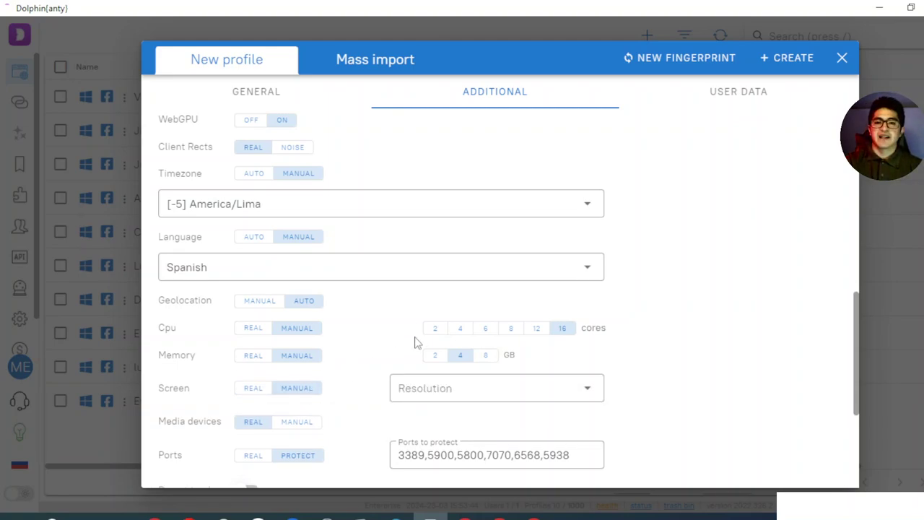
scroll(426, 332, down, 2)
click(474, 318)
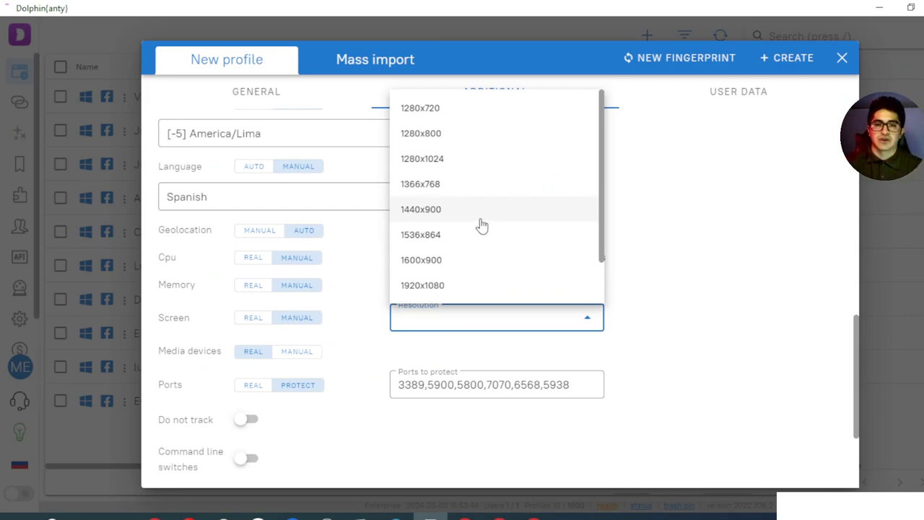
scroll(481, 224, down, 1)
scroll(489, 217, up, 1)
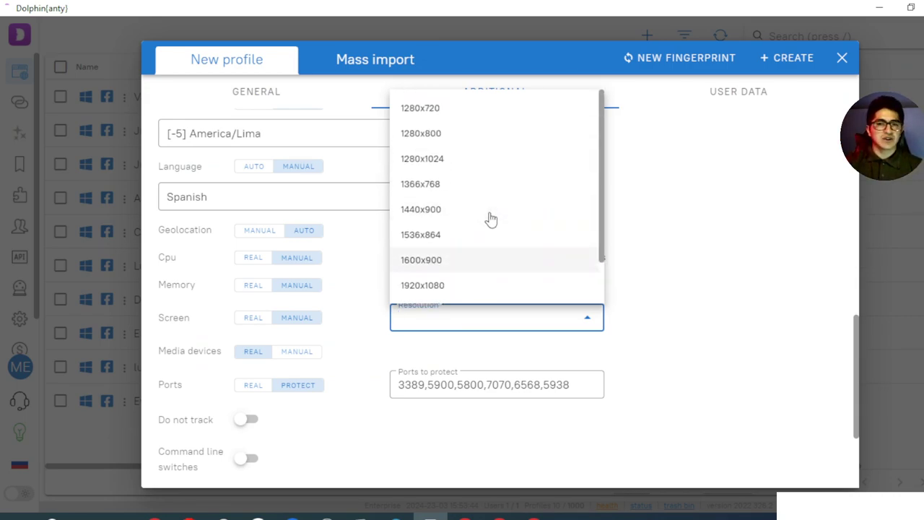
click(450, 135)
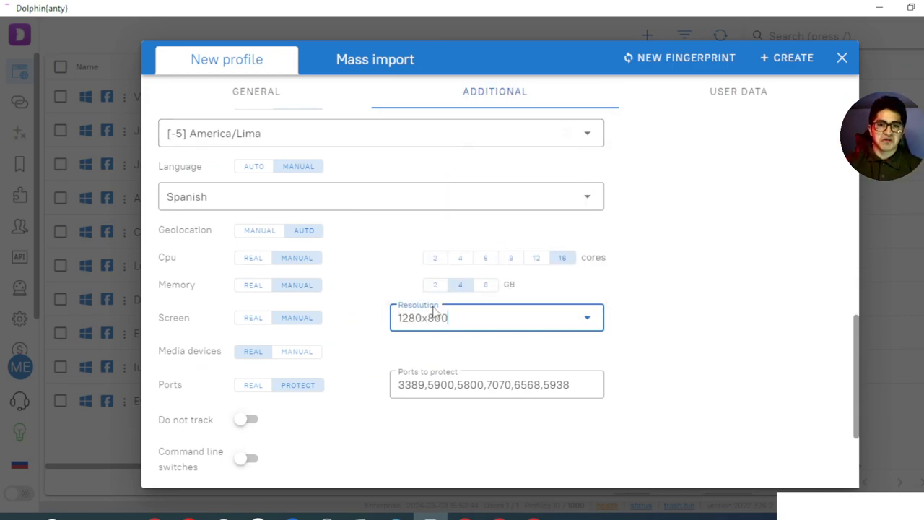
click(473, 325)
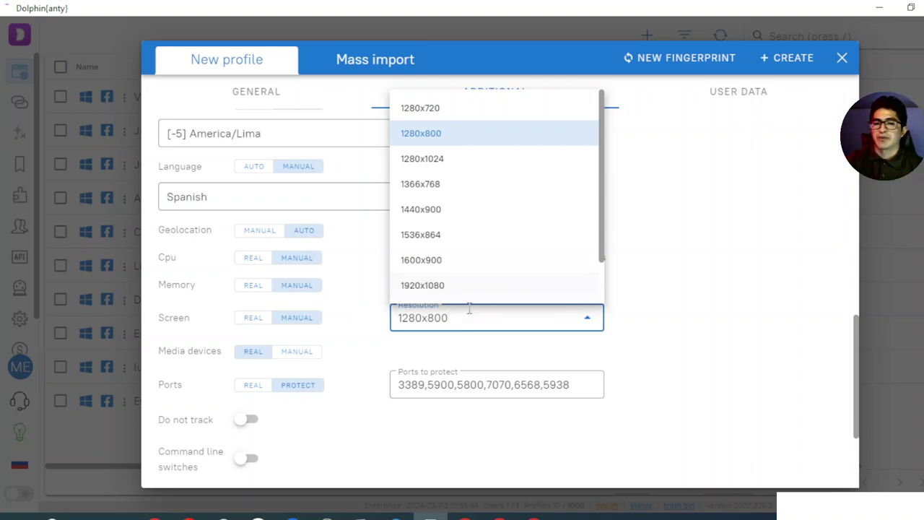
click(437, 234)
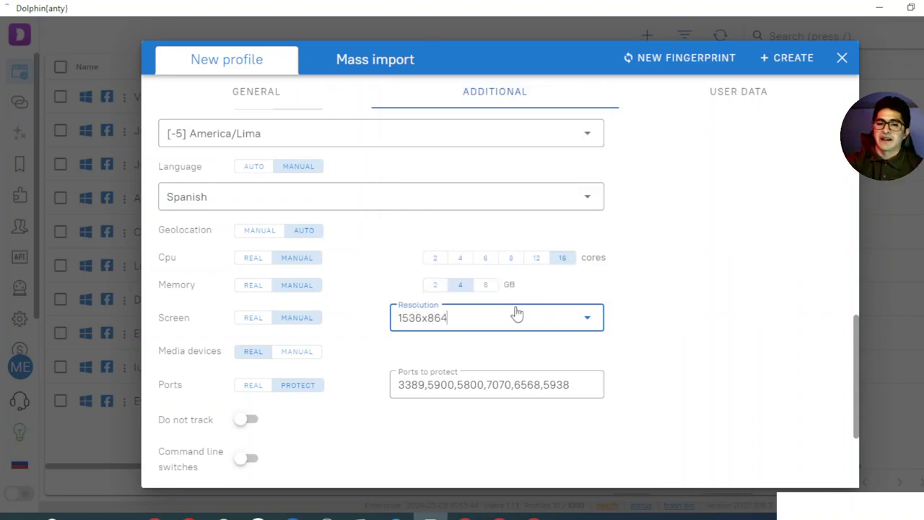
Switch Media devices to MANUAL and set sliders to 2 audio inputs, 1 audio output, 0 video inputs
click(307, 354)
scroll(329, 317, down, 1)
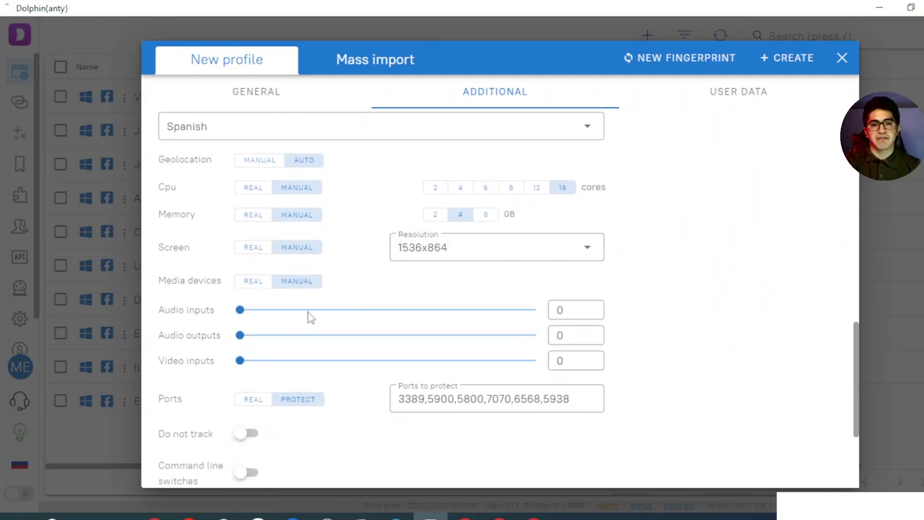
drag(241, 310, 462, 310)
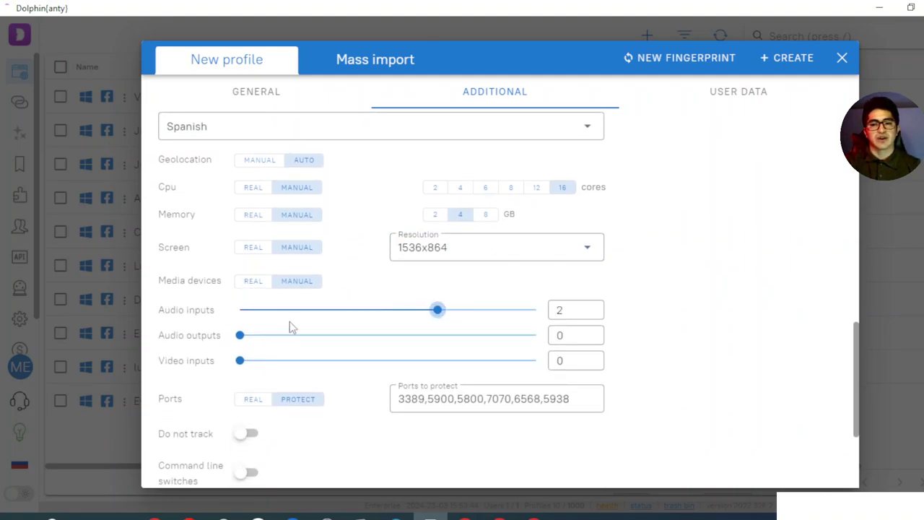
drag(258, 339, 351, 346)
drag(292, 362, 242, 361)
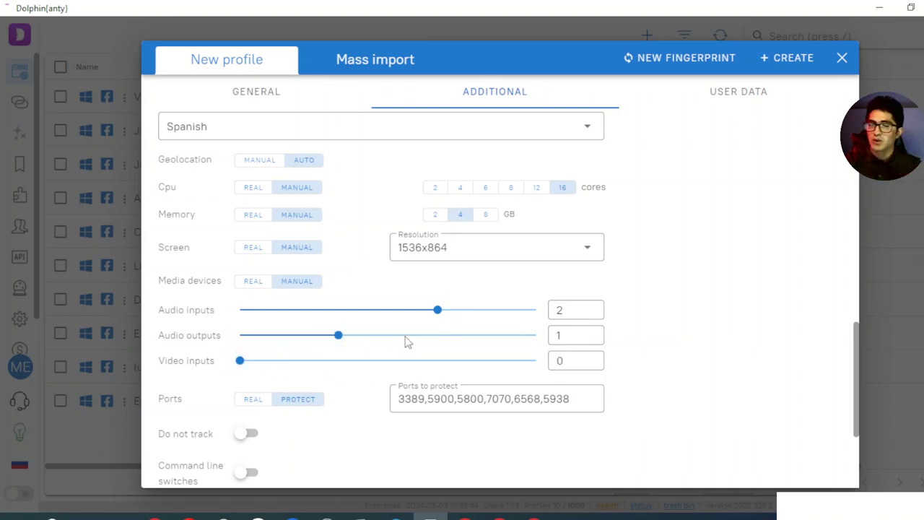
scroll(410, 334, down, 1)
scroll(410, 334, down, 3)
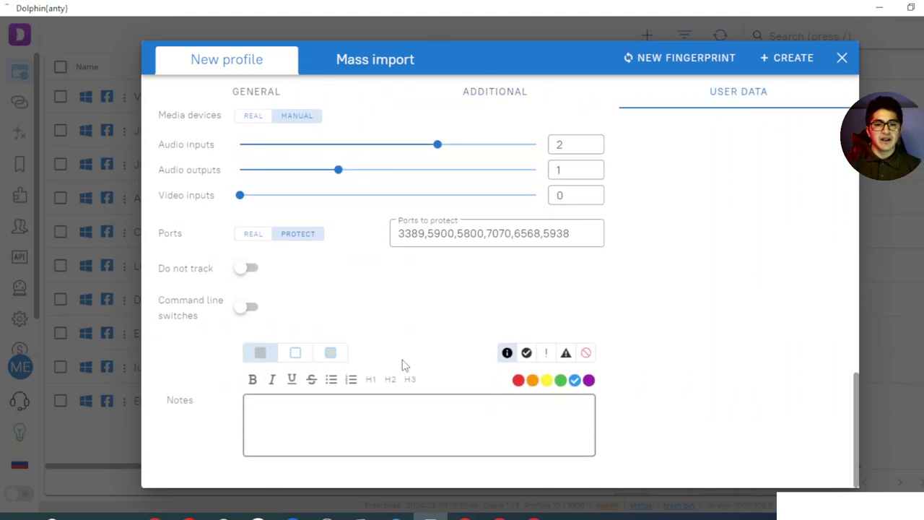
Replace the trial note 'NUEVO' with an account-style username in the profile's Notes
click(287, 409)
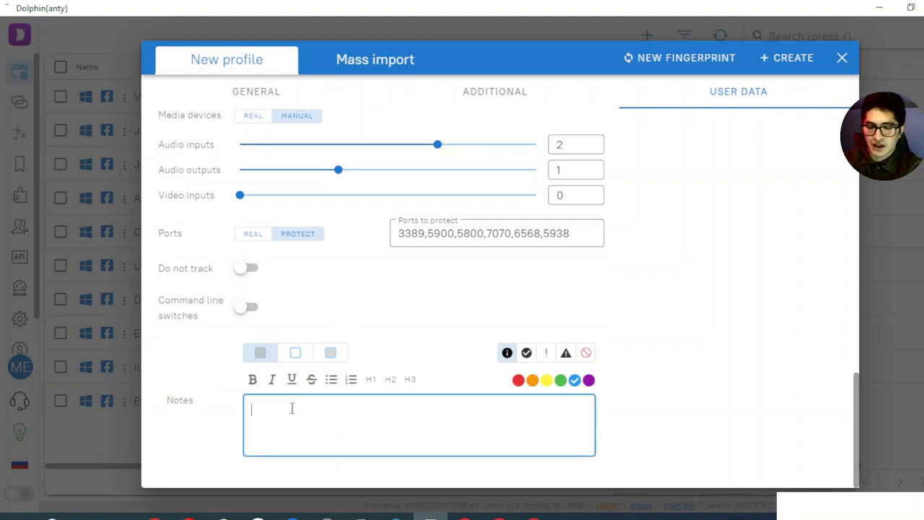
text(NUEVO)
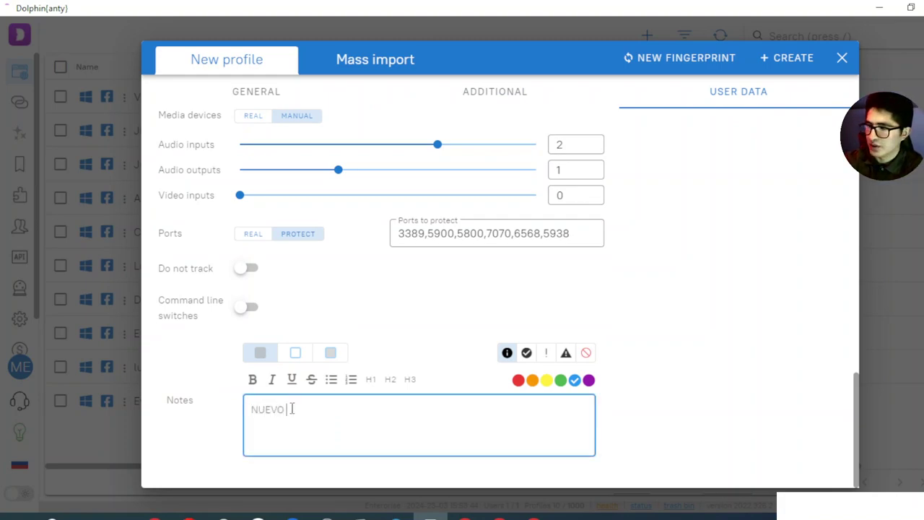
key(ctrl+a)
key(BackSpace)
text(melanid)
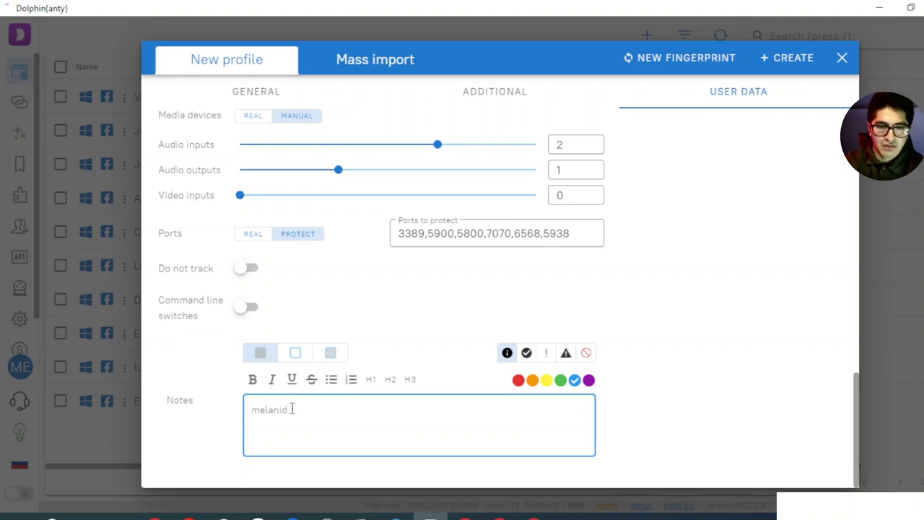
key(BackSpace)
text(odigital20)
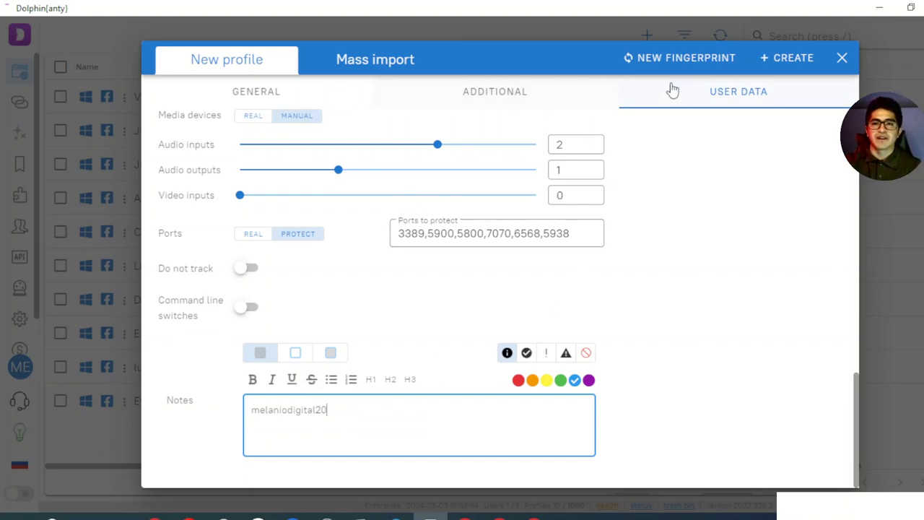
scroll(720, 161, up, 10)
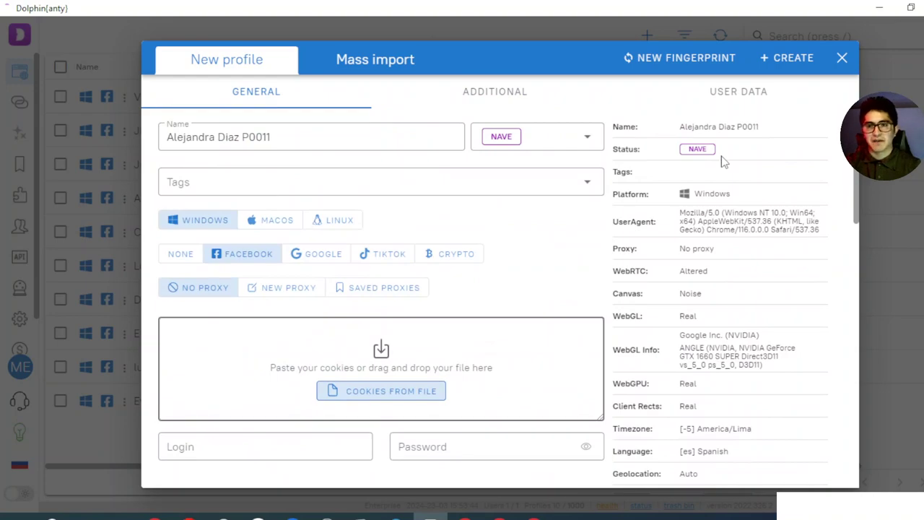
Review the fingerprint summary, including the WebGL vendor, and create the Windows Facebook profile P0011
scroll(725, 161, down, 2)
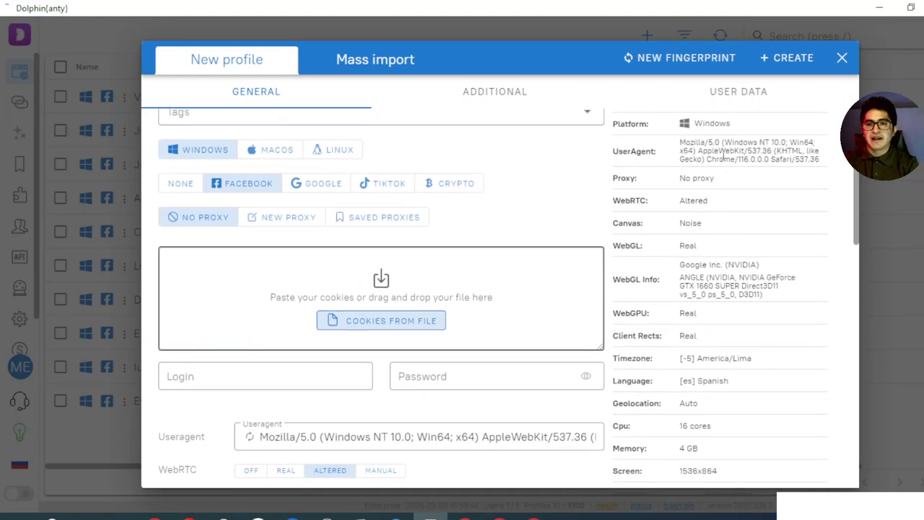
click(709, 181)
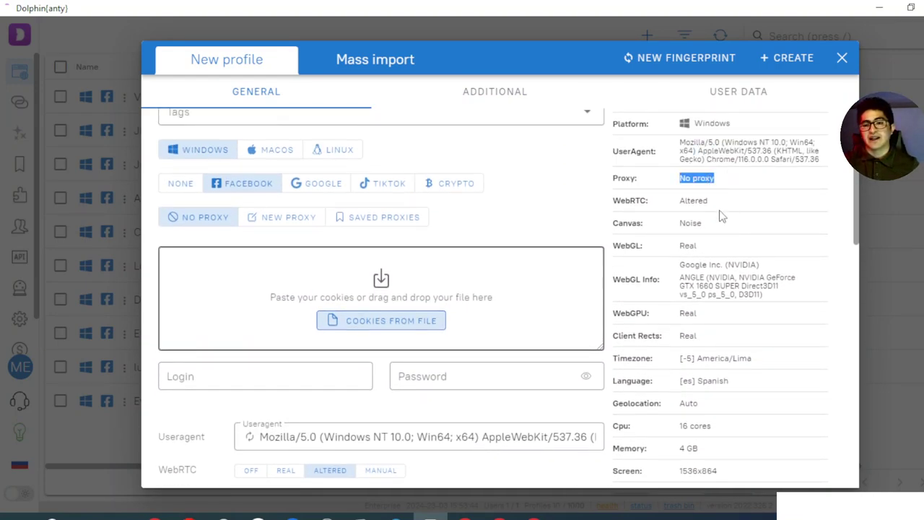
triple_click(702, 266)
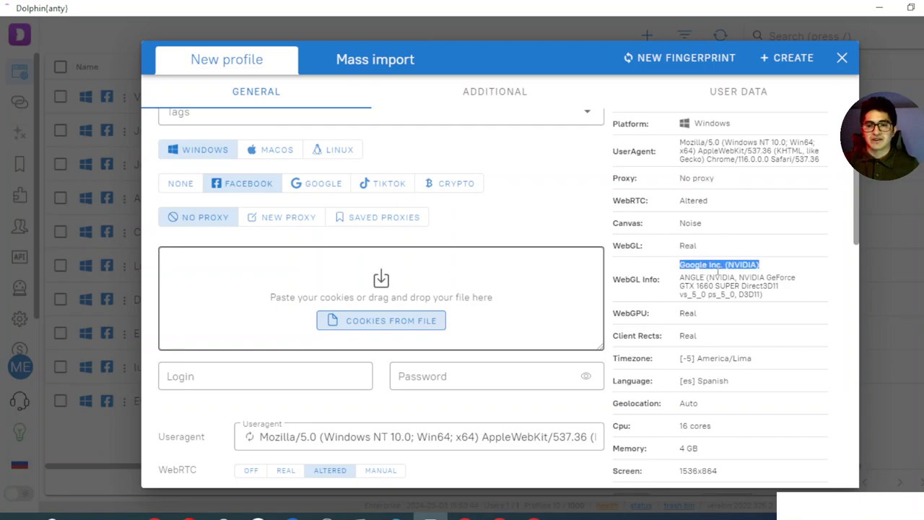
scroll(700, 286, down, 4)
scroll(701, 286, up, 2)
scroll(699, 284, up, 3)
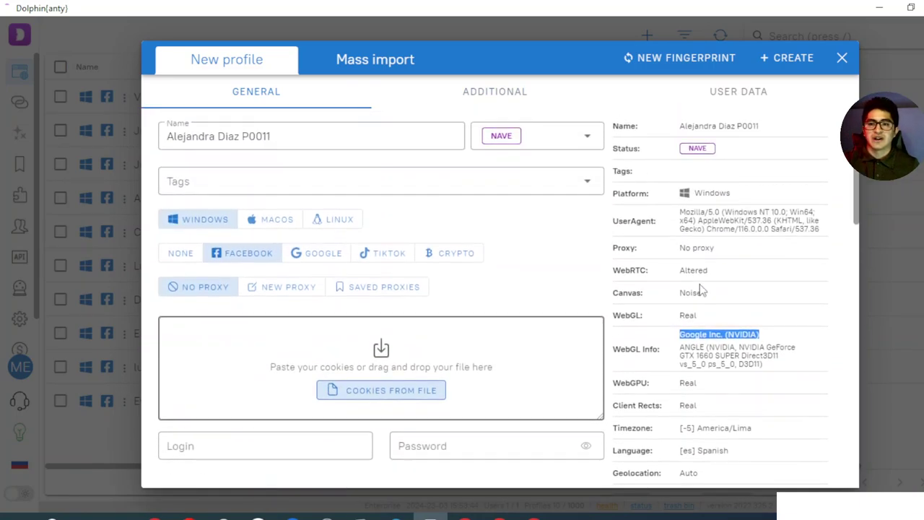
scroll(700, 284, down, 6)
scroll(706, 267, up, 6)
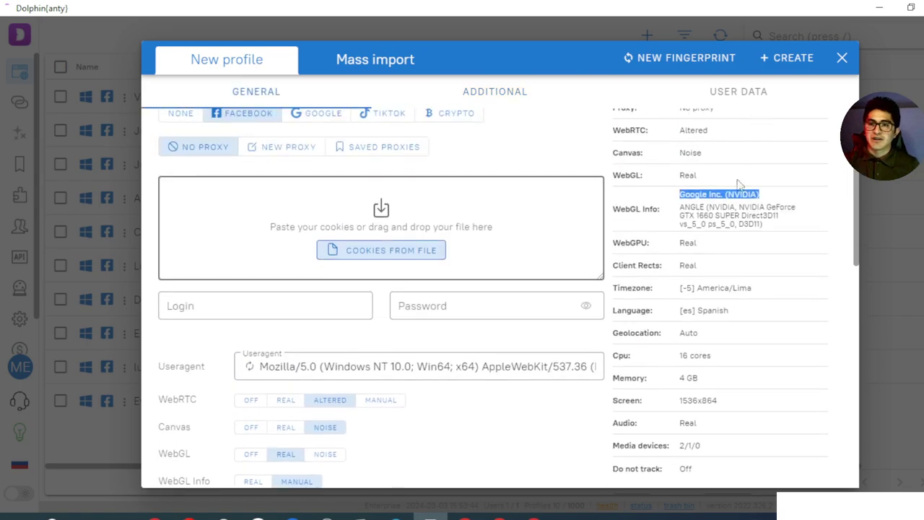
scroll(442, 208, down, 8)
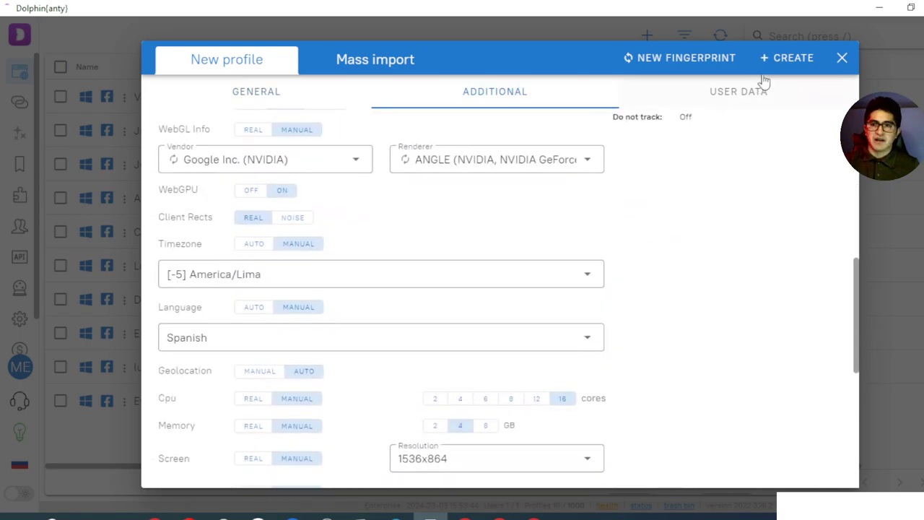
click(775, 57)
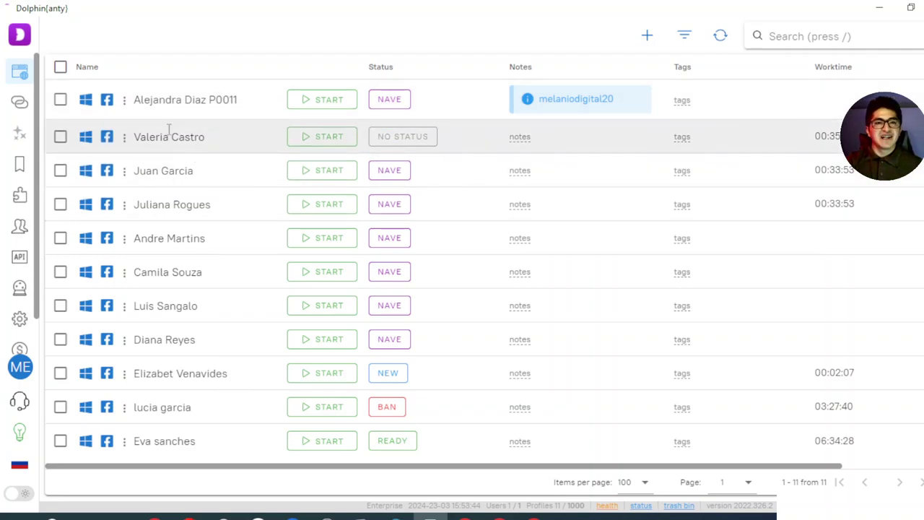
Start the new P0011 profile from the top of the profiles list
click(318, 106)
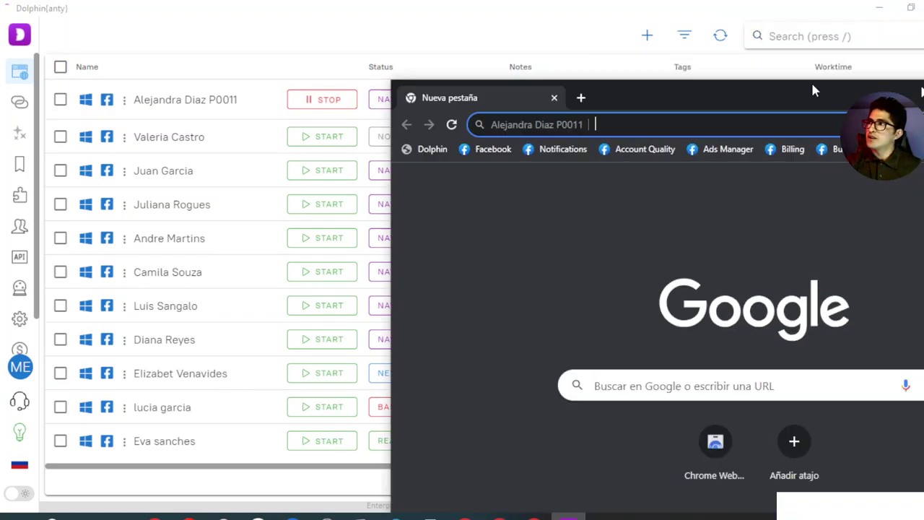
Maximize the P0011 browser window, confirm its history is empty, and open a blank new tab
drag(814, 93, 640, 4)
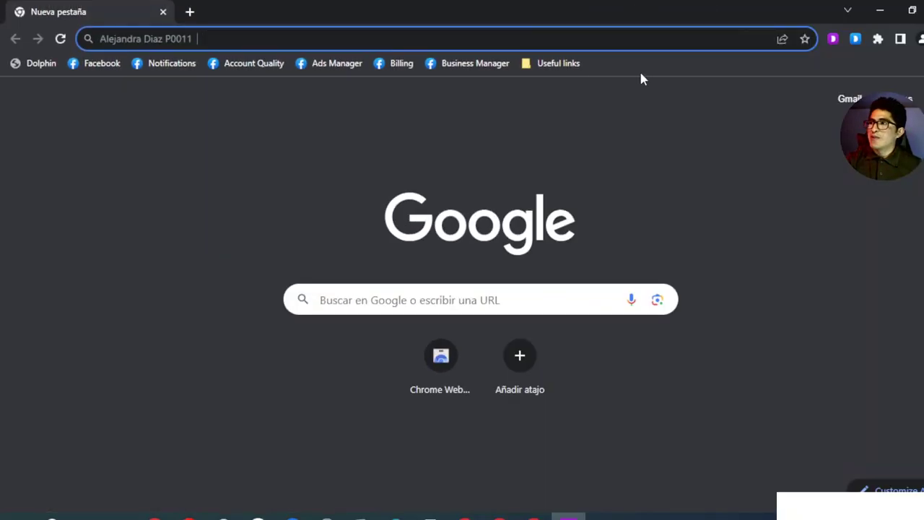
click(222, 41)
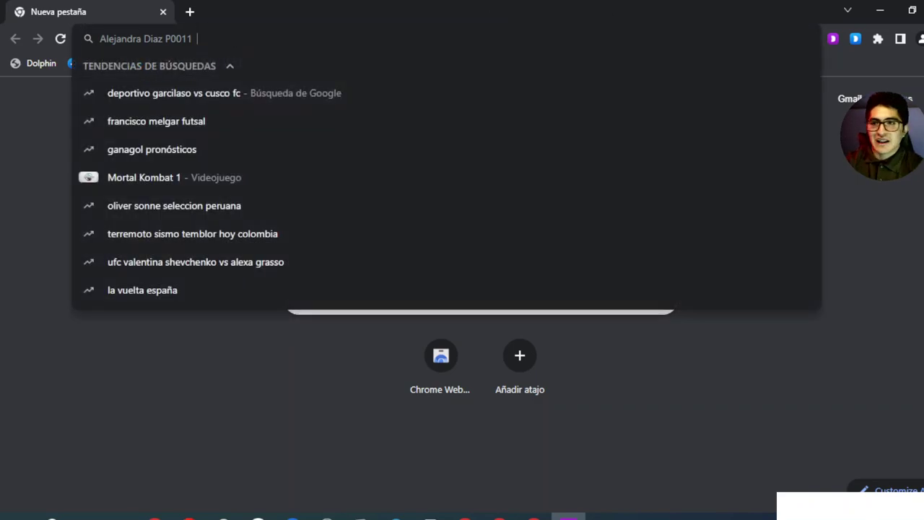
key(alt+f)
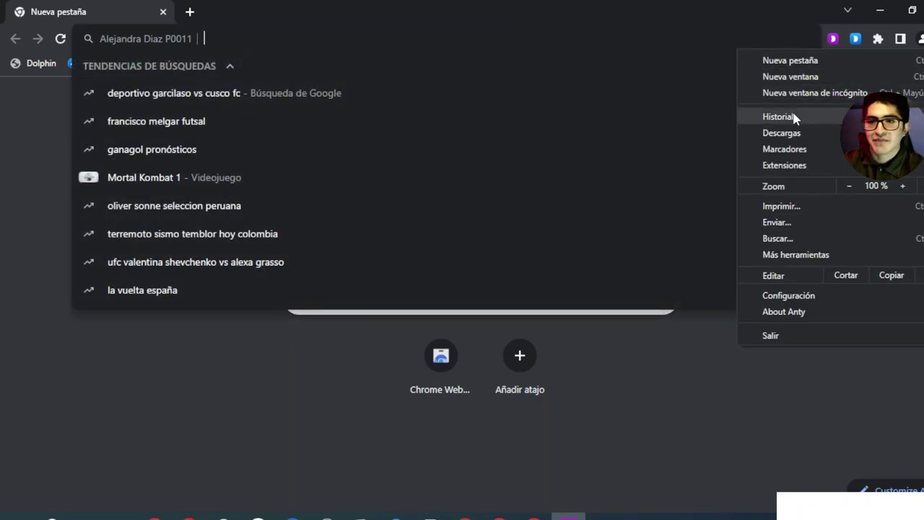
mouse_move(780, 117)
click(639, 118)
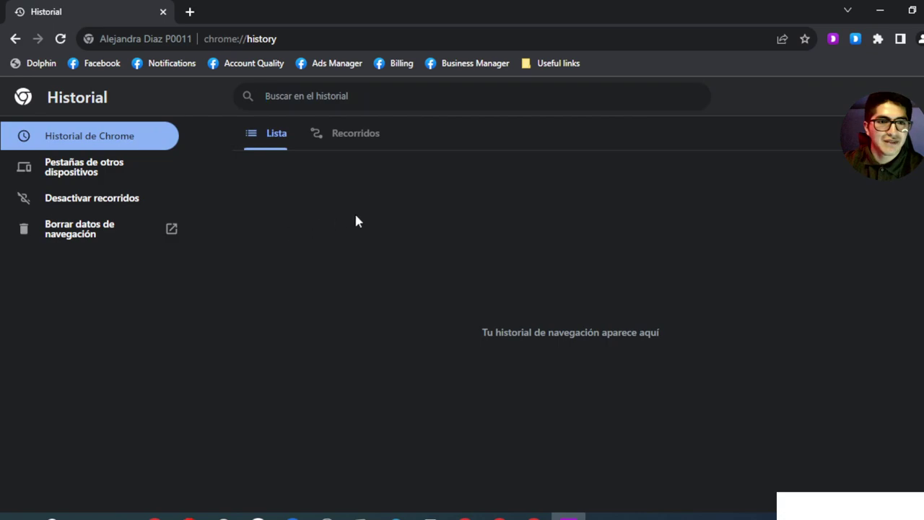
click(190, 12)
click(245, 39)
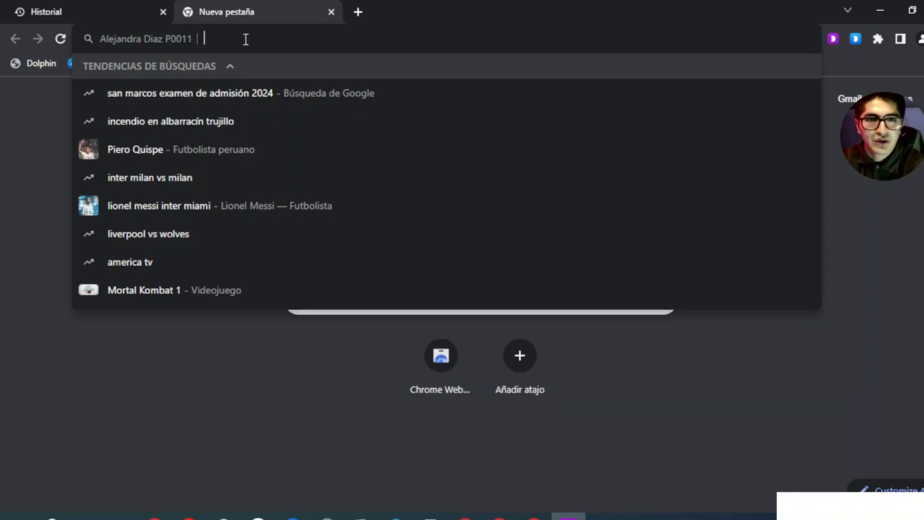
Google 'noticias' and 'futbol' in separate tabs
text(noticias)
key(Return)
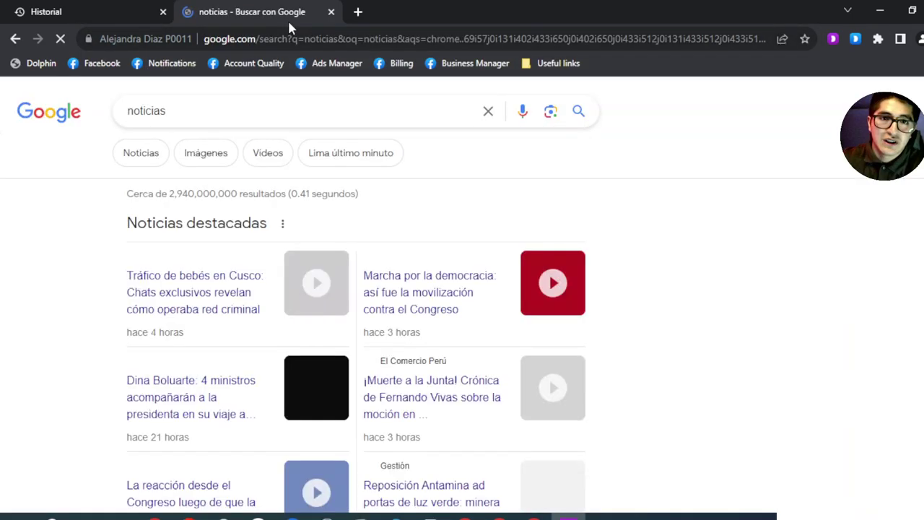
click(357, 11)
text(futb)
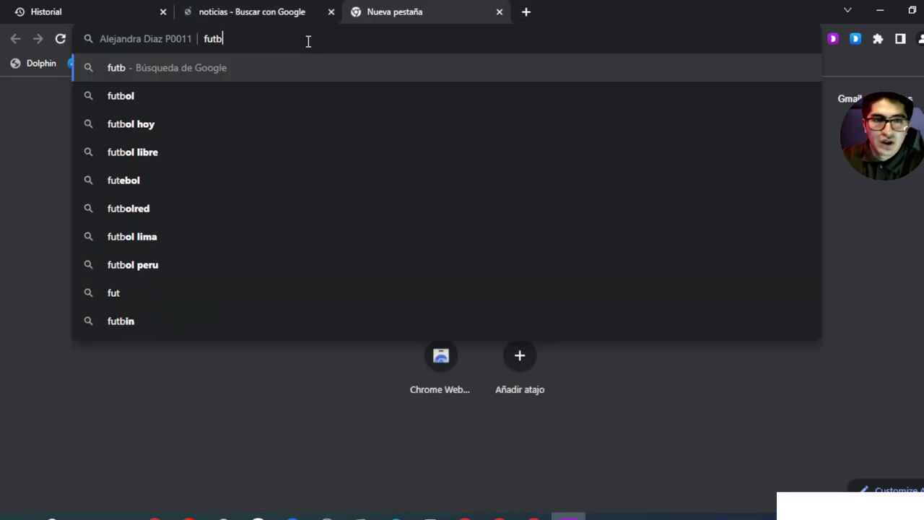
text(ol)
key(Return)
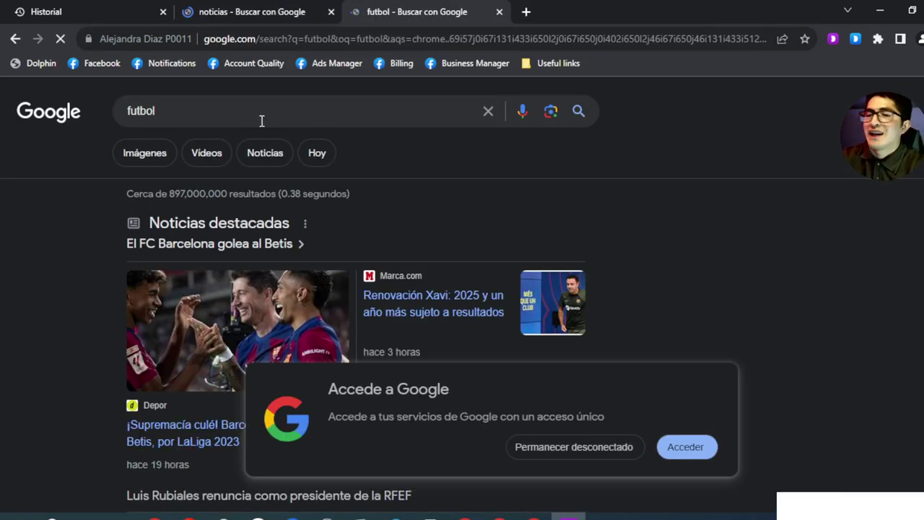
Open the Andorra football story and four noticias stories, including Tráfico de bebés, in new tabs
scroll(258, 141, down, 4)
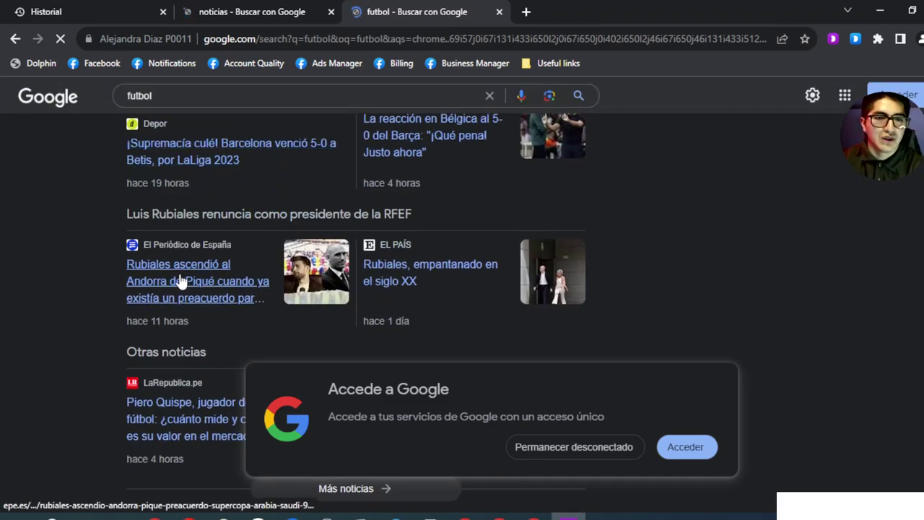
right_click(181, 281)
click(193, 283)
click(243, 13)
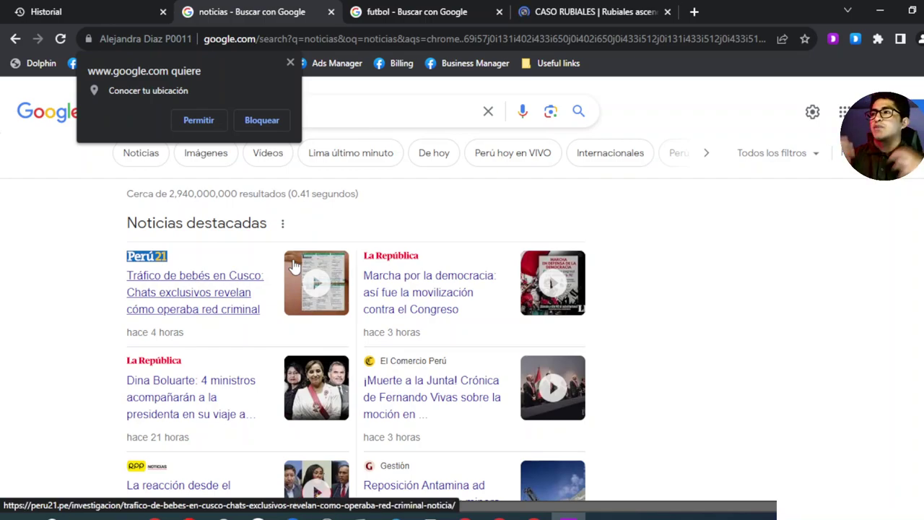
right_click(184, 287)
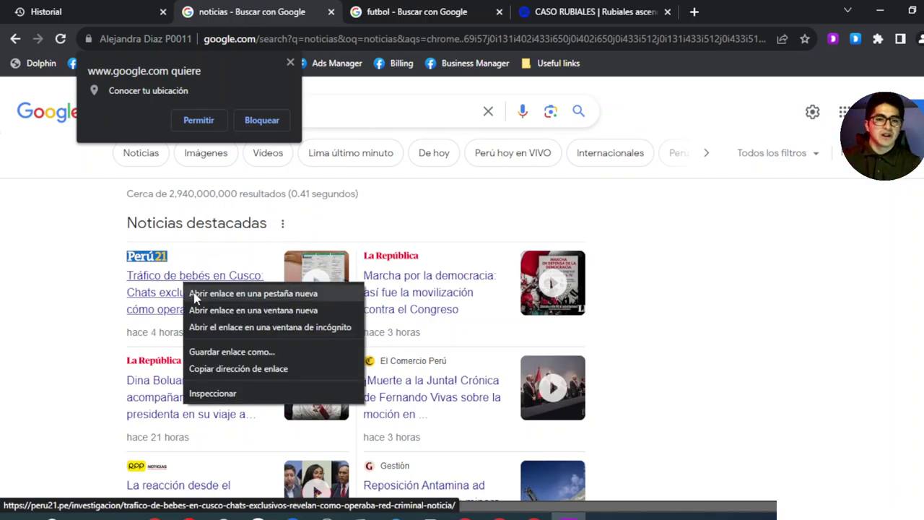
click(192, 287)
right_click(205, 387)
click(205, 390)
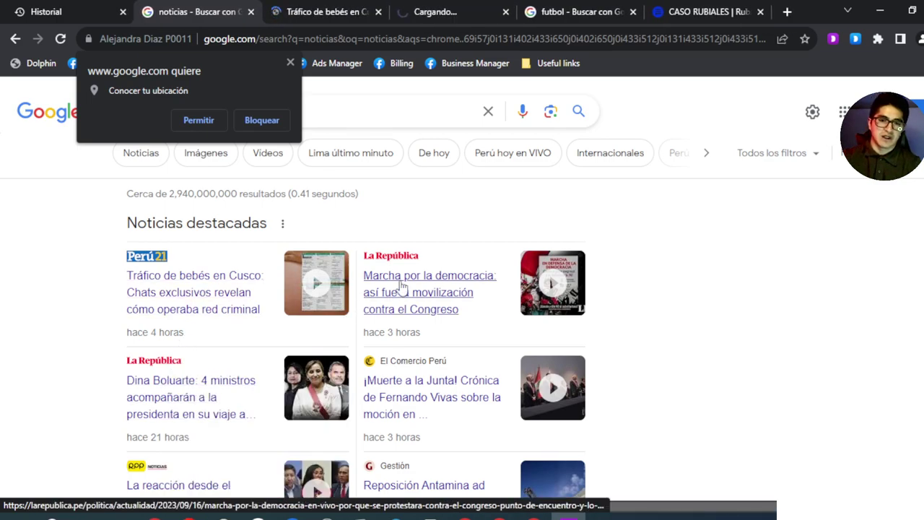
right_click(407, 289)
click(437, 296)
right_click(410, 397)
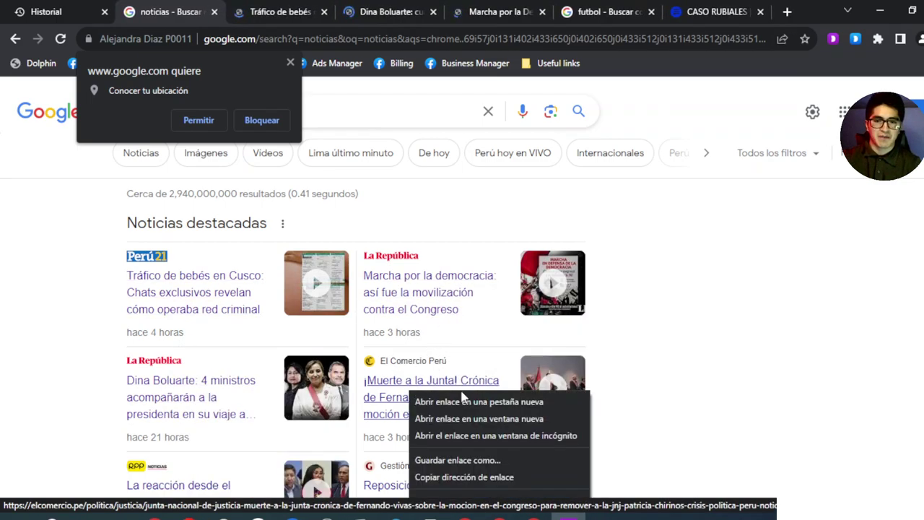
click(457, 405)
Visit each open tab in turn, from the Tráfico de bebés article to the Andorra article
click(244, 13)
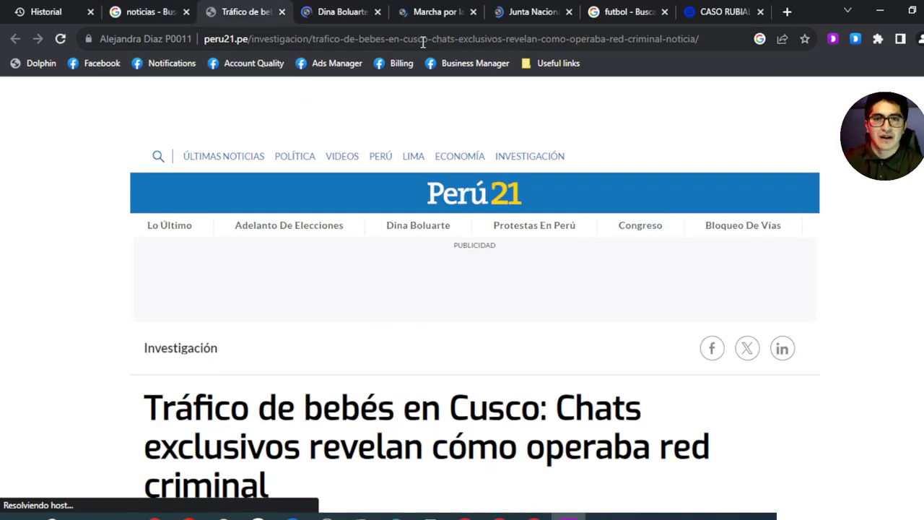
click(148, 12)
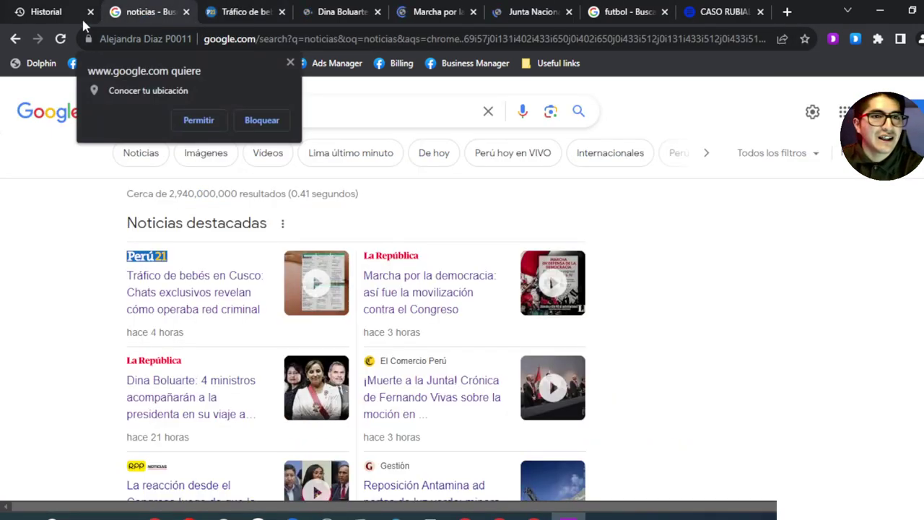
click(44, 11)
click(249, 12)
click(340, 13)
click(434, 12)
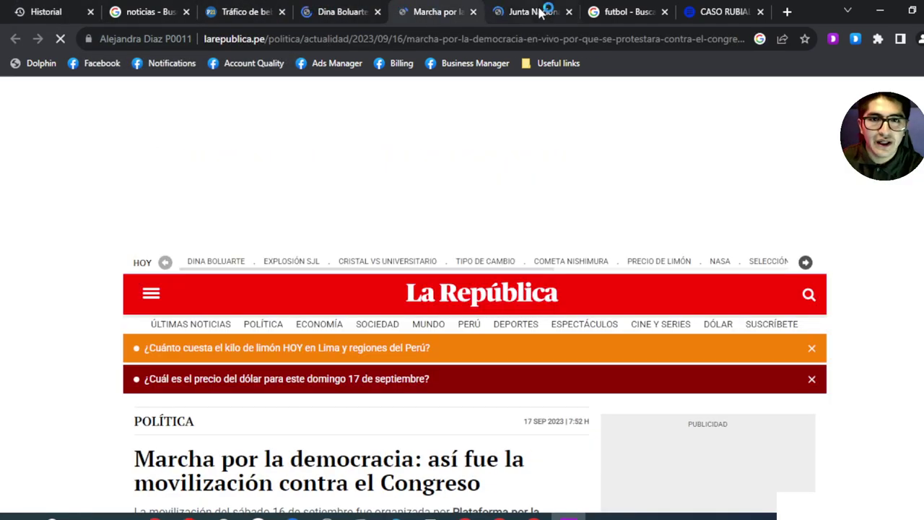
click(538, 12)
click(627, 12)
click(733, 12)
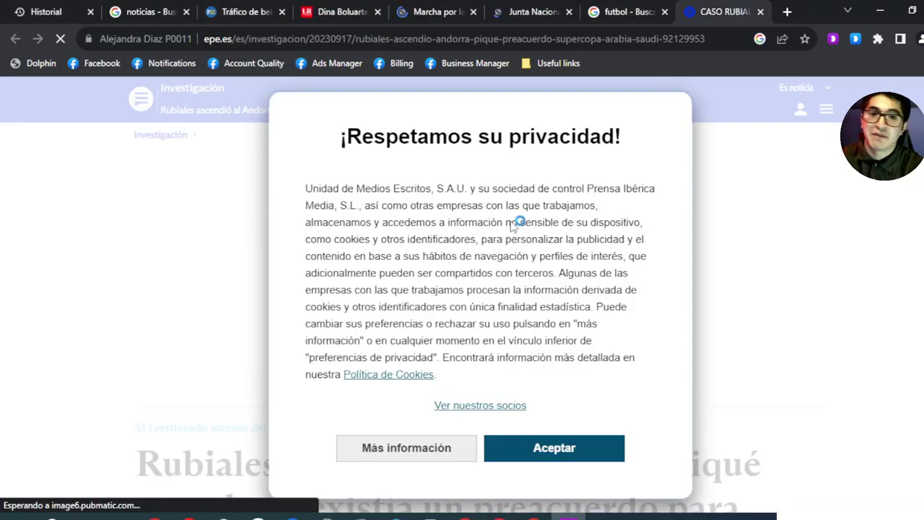
Accept the Andorra site's privacy notice, revisit the Junta Nacional and Marcha articles, and open a new tab
click(532, 449)
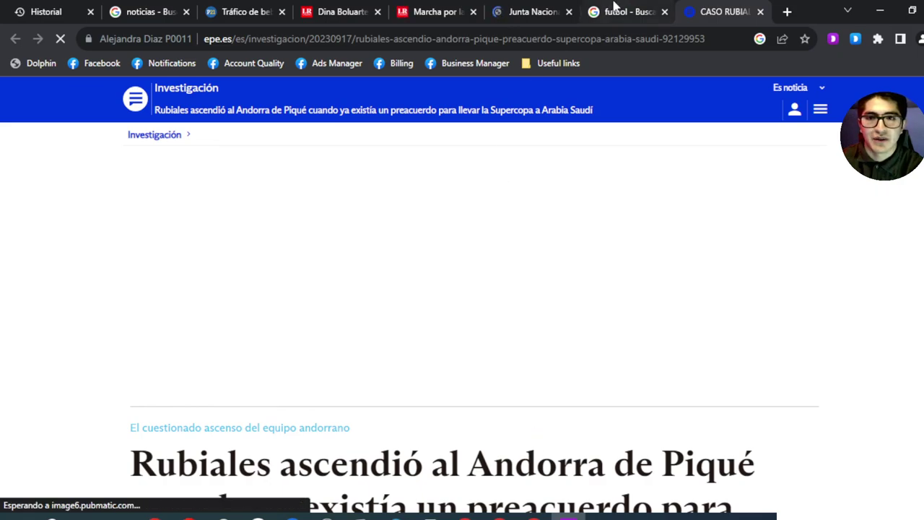
click(614, 9)
click(534, 11)
scroll(566, 246, down, 6)
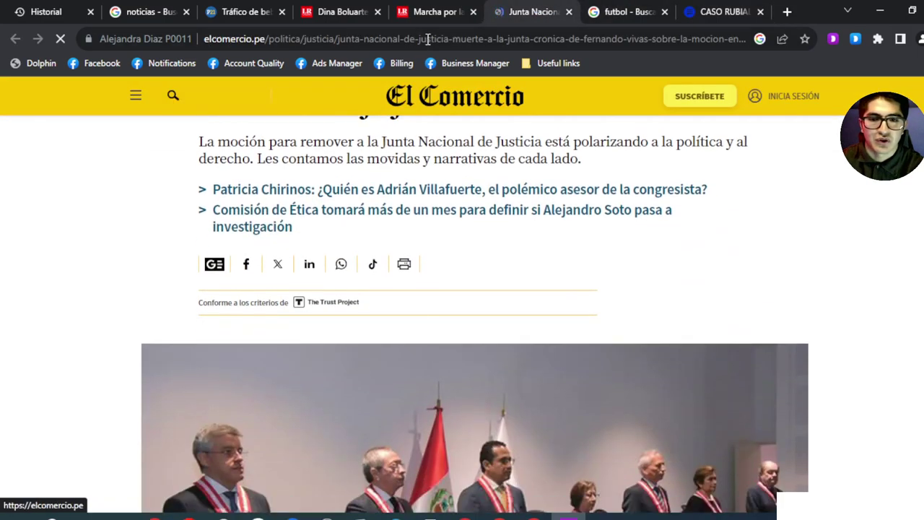
click(433, 13)
click(786, 11)
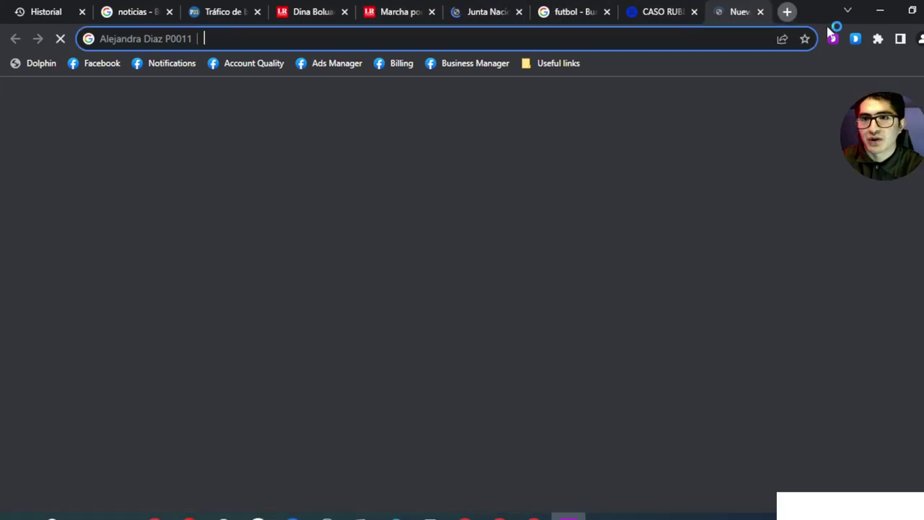
Check the history page lists the news visits, then switch back to the Dolphin{anty} profiles list
key(alt+f)
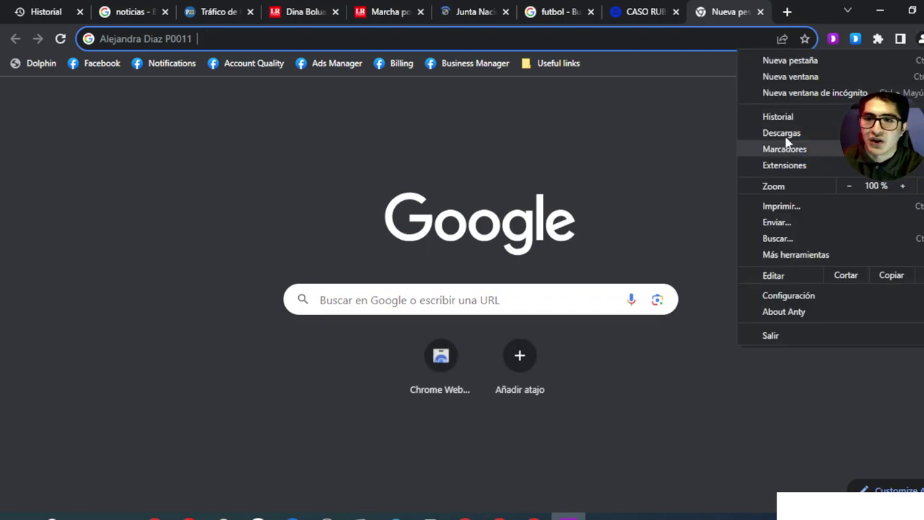
mouse_move(791, 116)
click(611, 119)
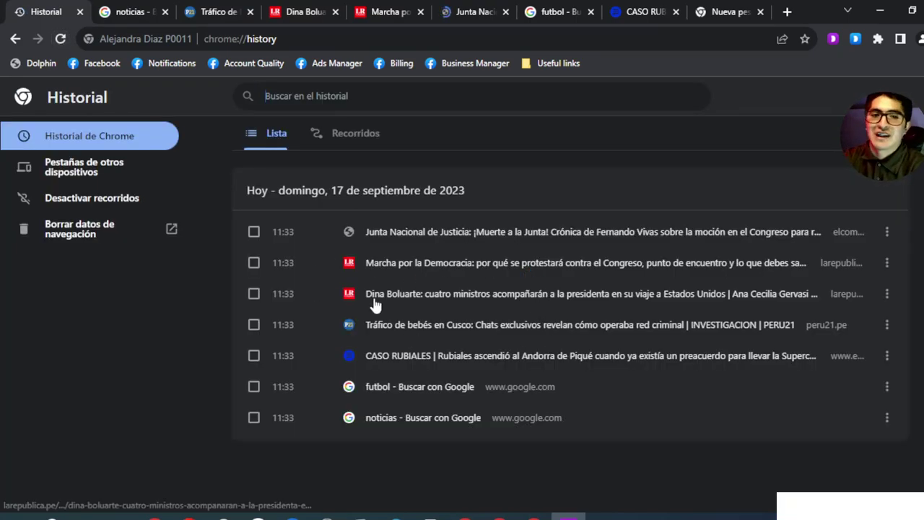
click(542, 11)
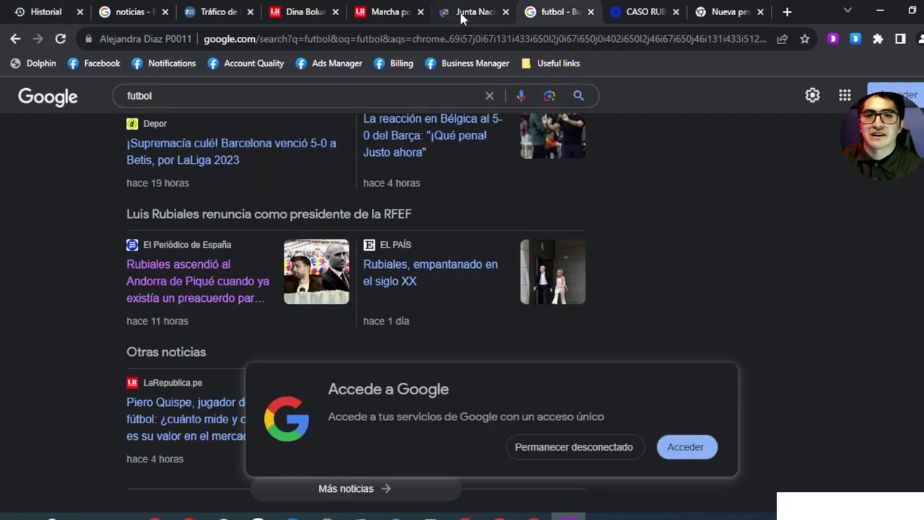
click(454, 12)
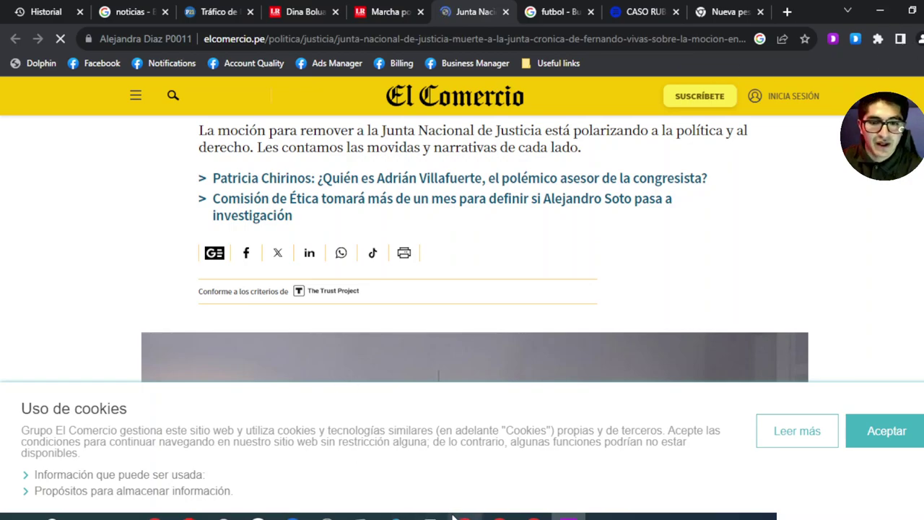
key(alt+Tab)
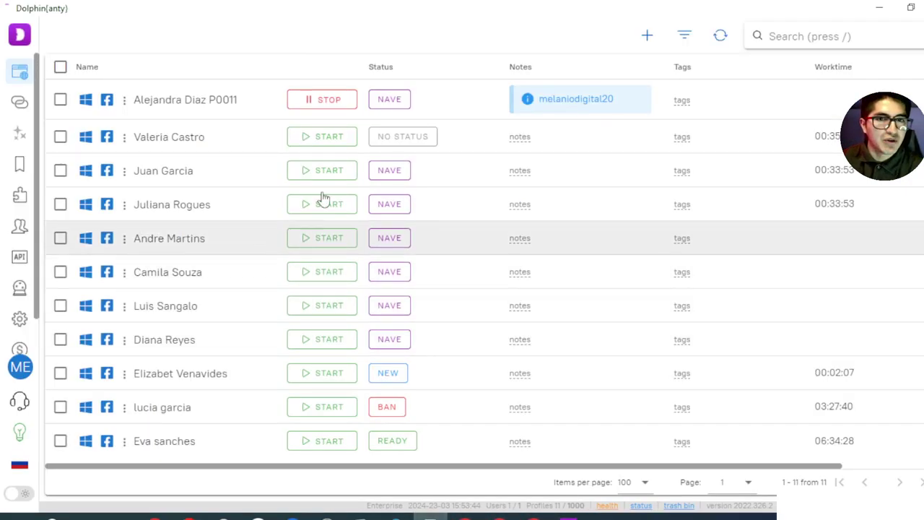
Launch the second profile and drag its browser window right, keeping the profile list visible
click(325, 141)
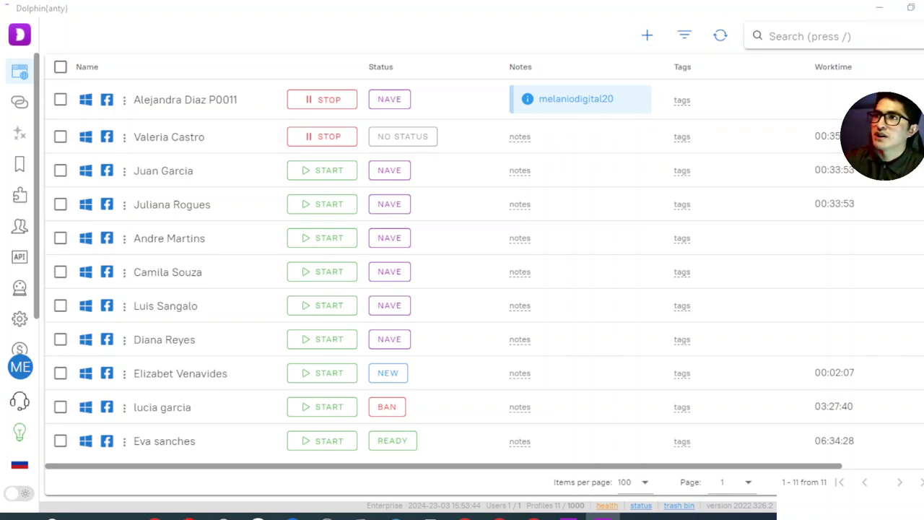
drag(917, 7, 405, 43)
drag(306, 65, 483, 65)
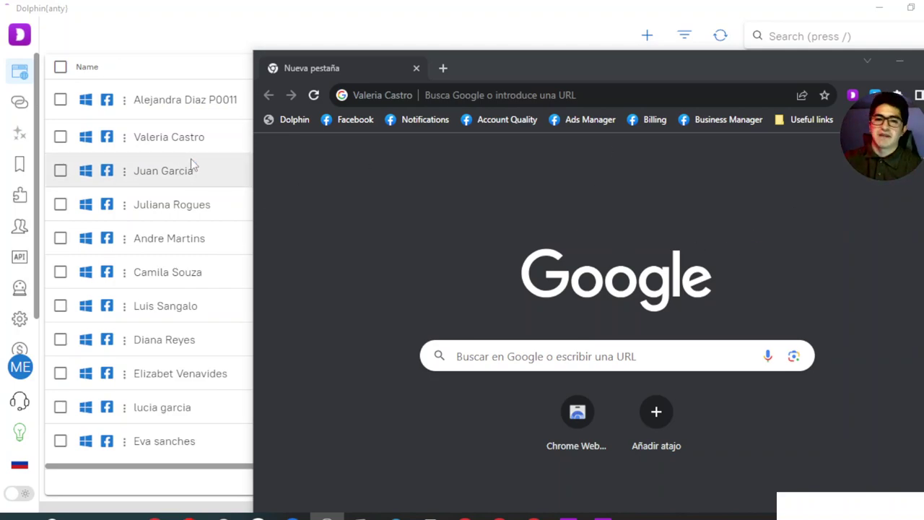
drag(690, 62, 593, 41)
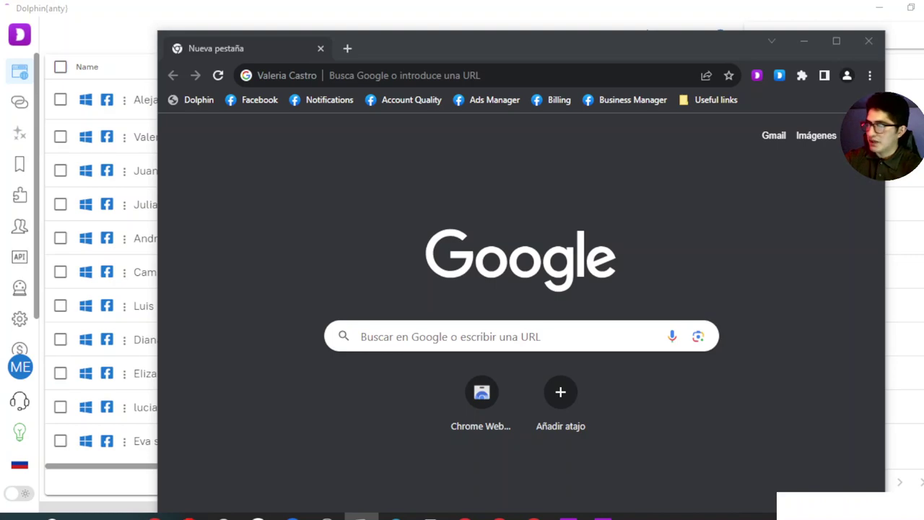
drag(636, 46, 713, 16)
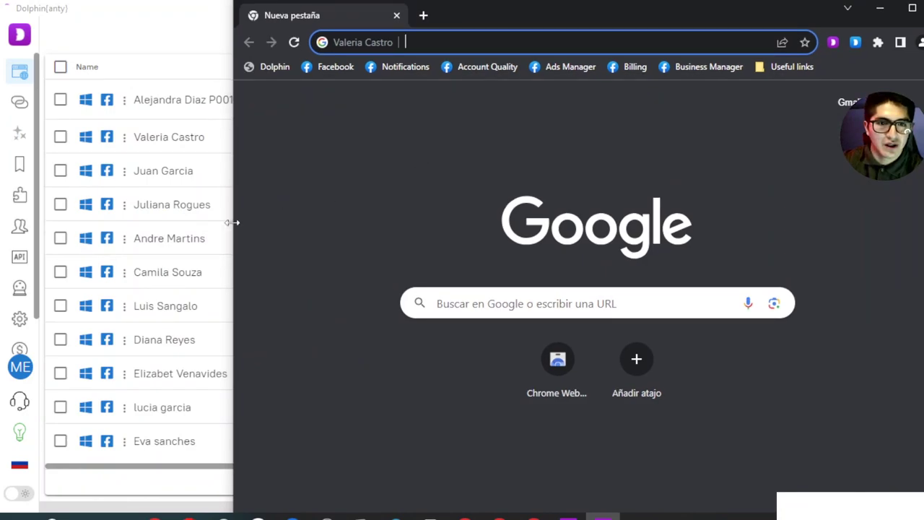
Snap the first profile's window to the left half and the second profile's to the right
drag(232, 223, 453, 204)
key(alt+Tab)
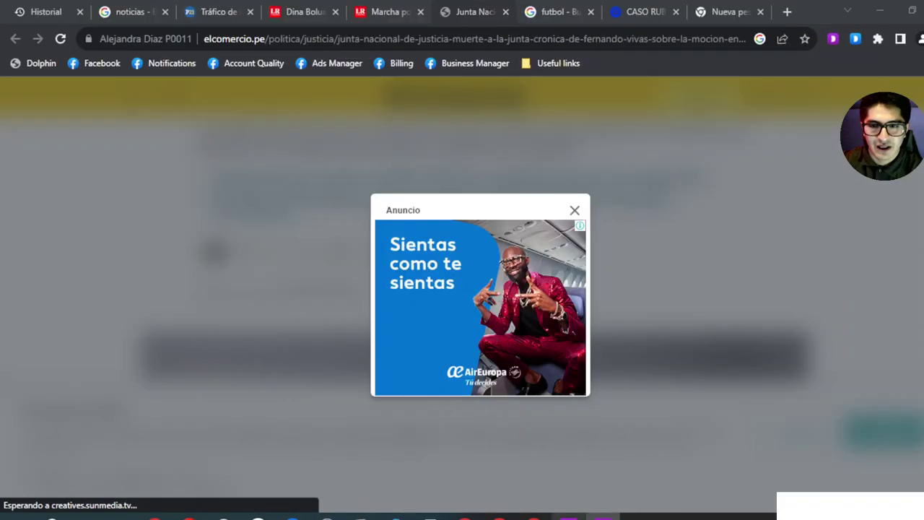
drag(506, 9, 3, 224)
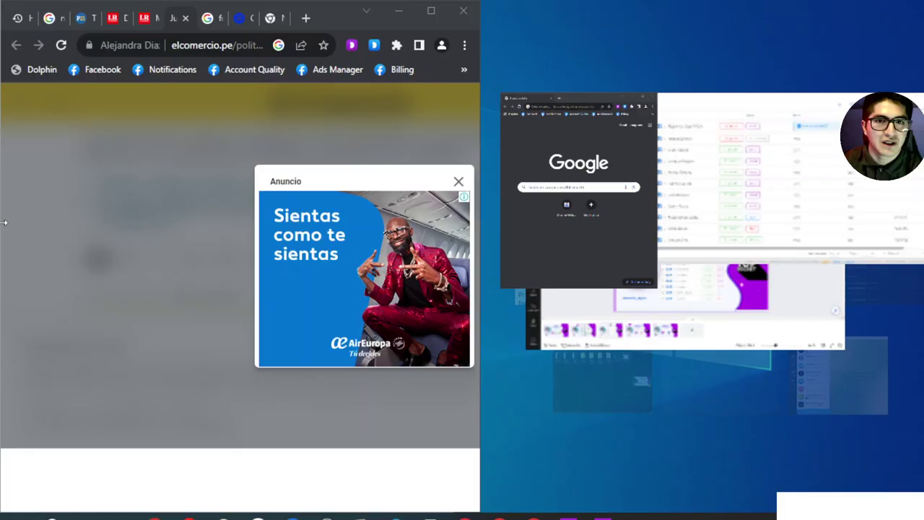
click(616, 83)
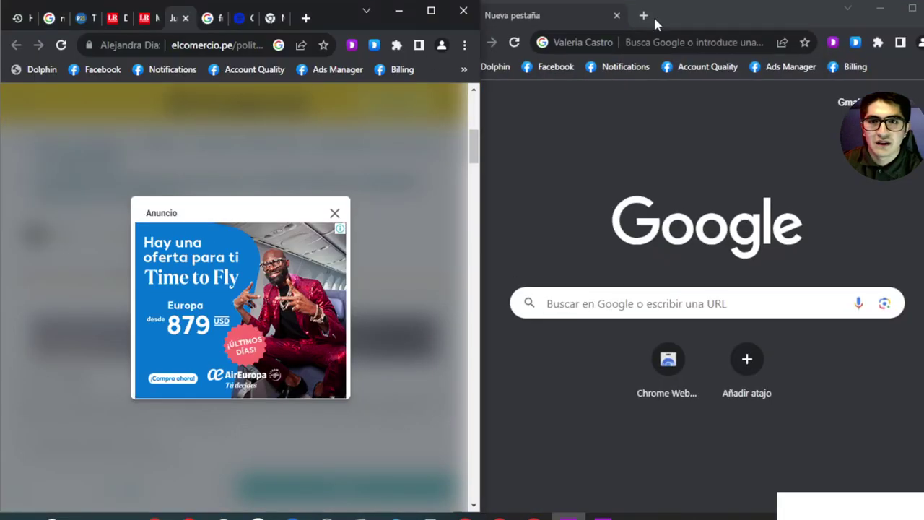
drag(423, 14, 1, 245)
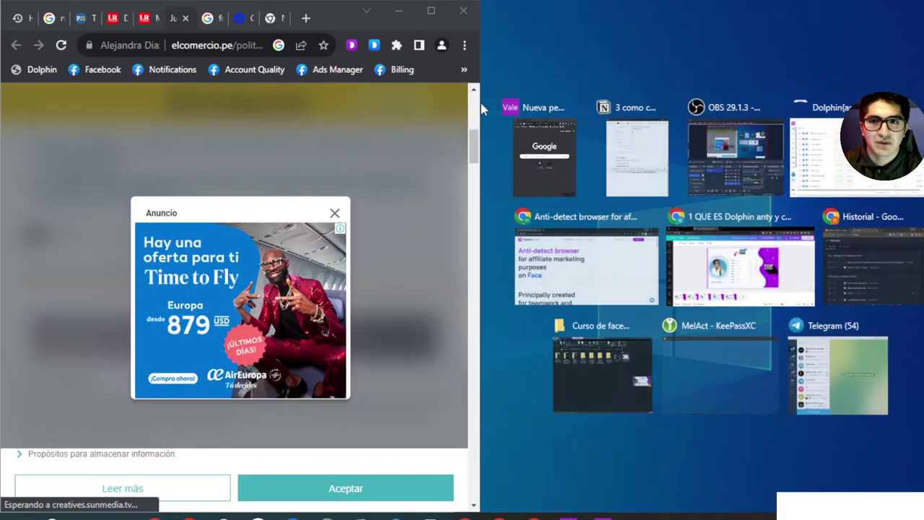
click(550, 162)
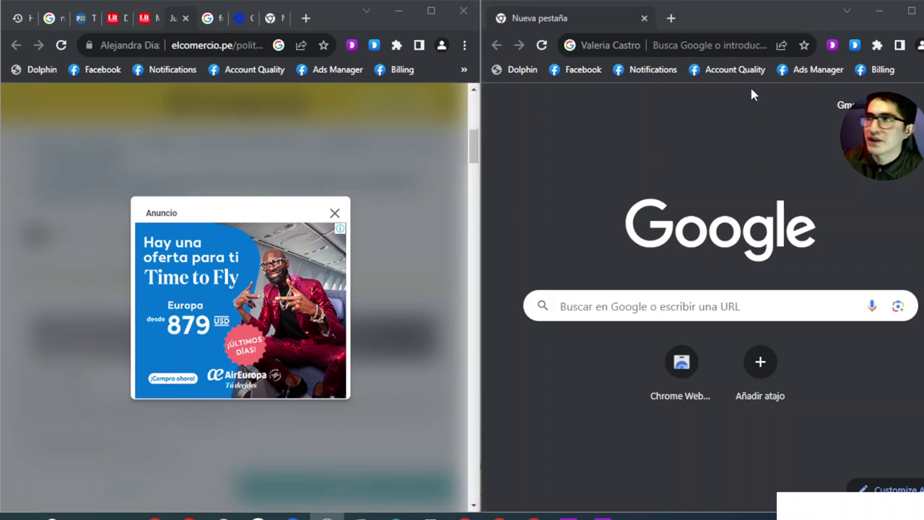
Open a new tab on the left, dismiss the memory saver popup, and minimize Dolphin{anty}
click(306, 18)
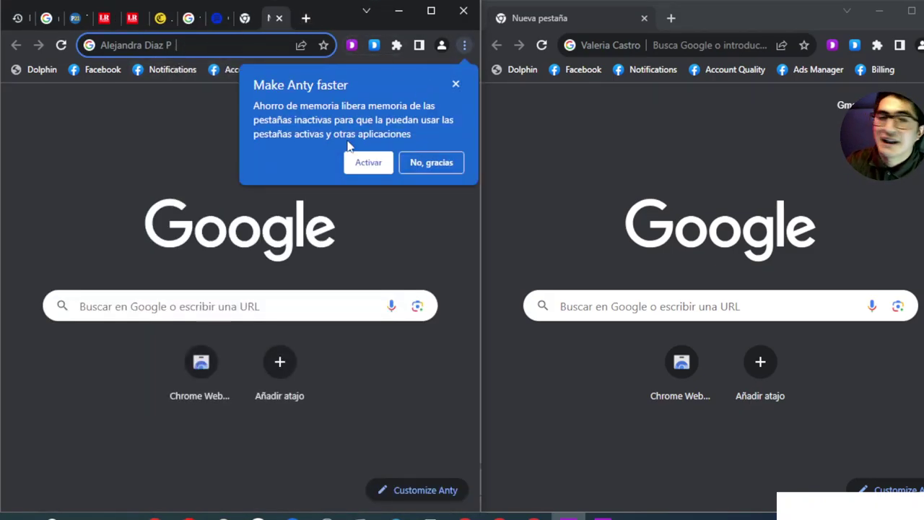
click(456, 86)
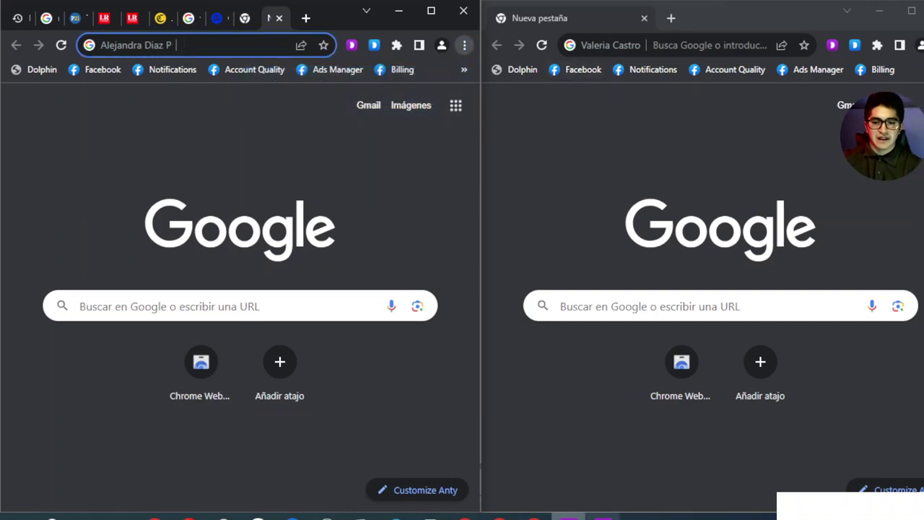
click(431, 517)
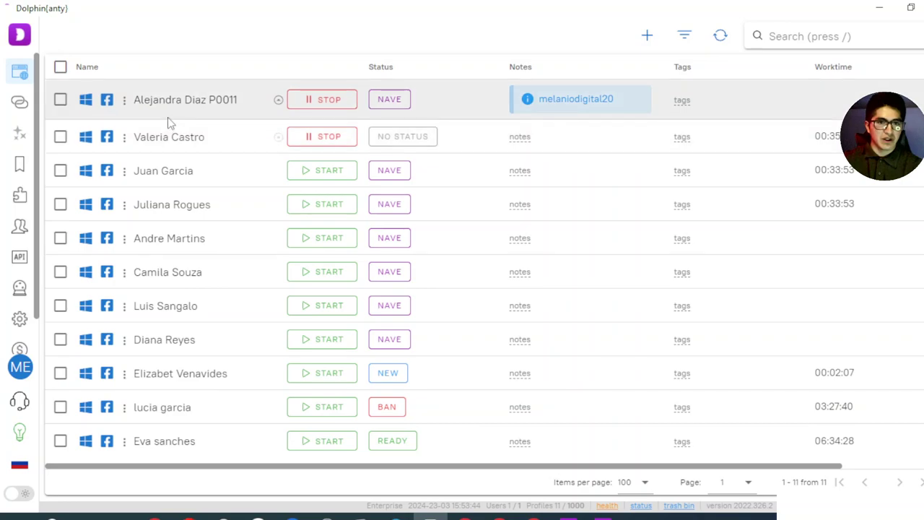
click(879, 8)
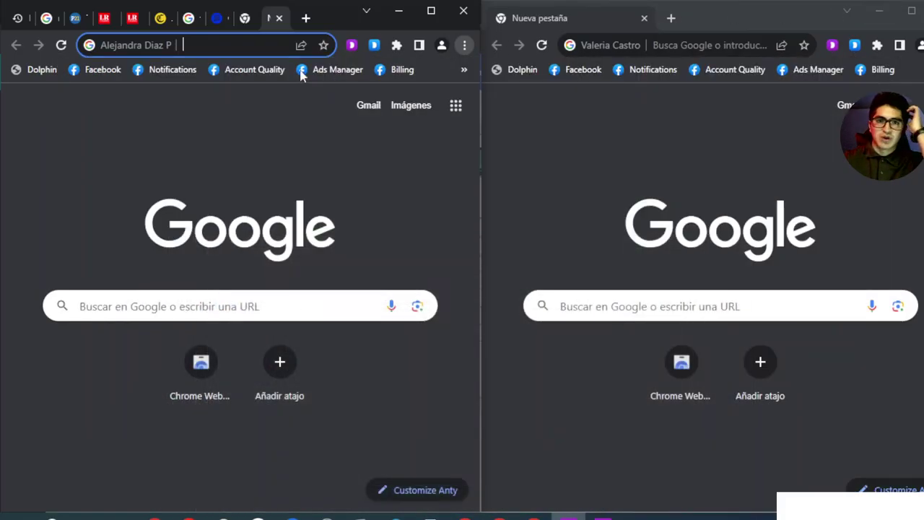
click(231, 39)
text(https://pixelscan.net/)
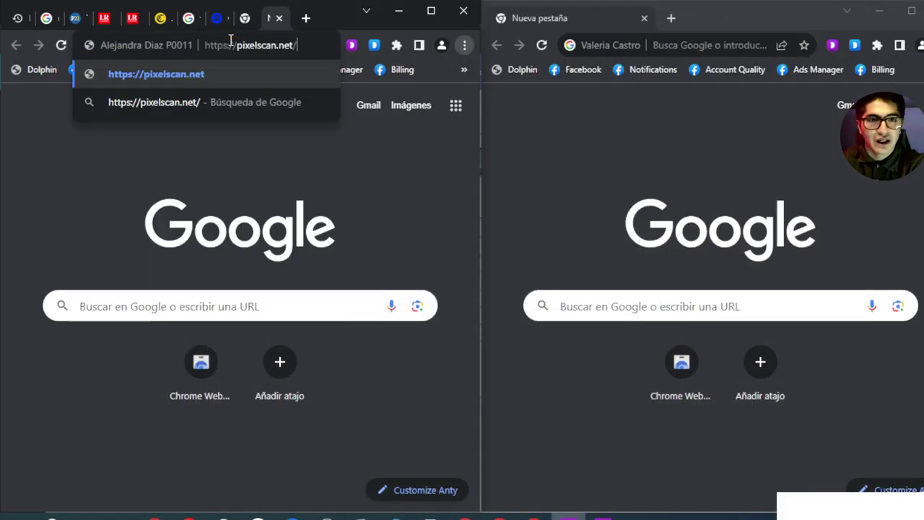
key(Return)
click(672, 18)
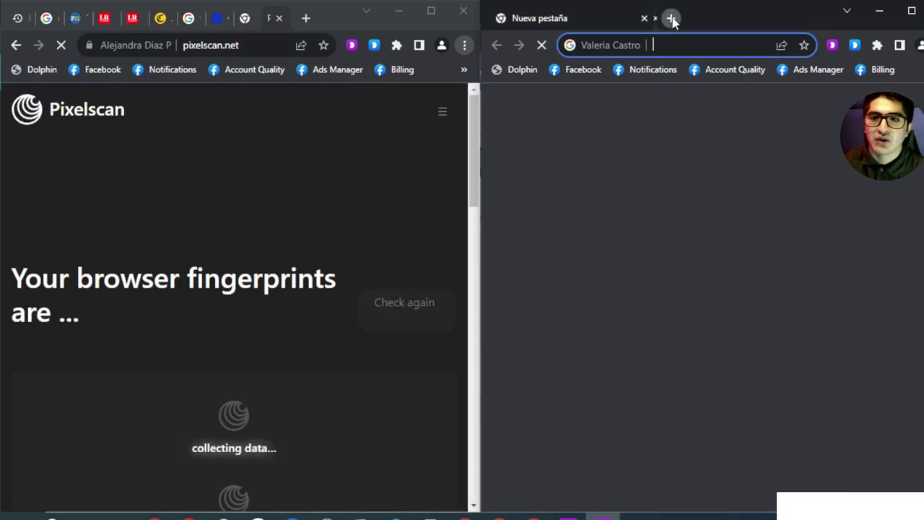
click(650, 43)
text(https://pixelscan.net/)
key(Return)
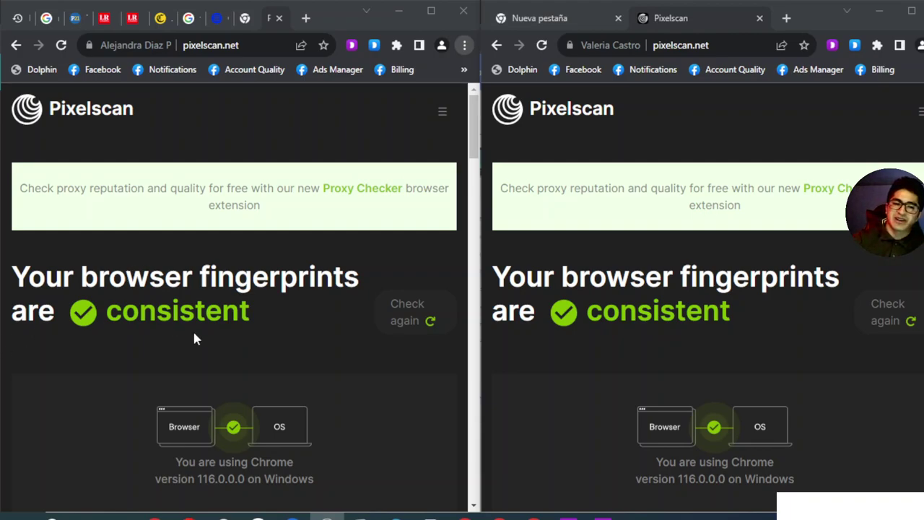
Scroll the Pixelscan results down to the Location and Screen sections
scroll(193, 338, down, 1)
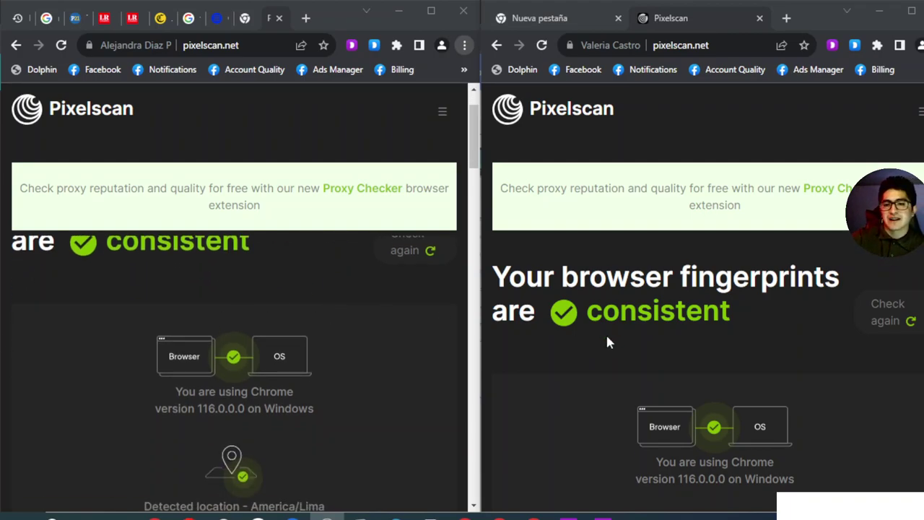
scroll(241, 387, down, 2)
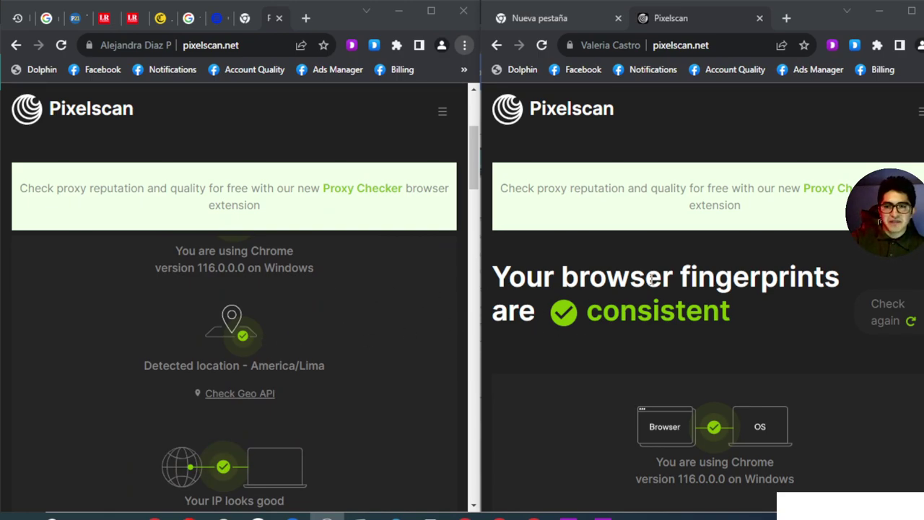
scroll(649, 275, down, 3)
scroll(285, 412, down, 4)
scroll(632, 390, down, 2)
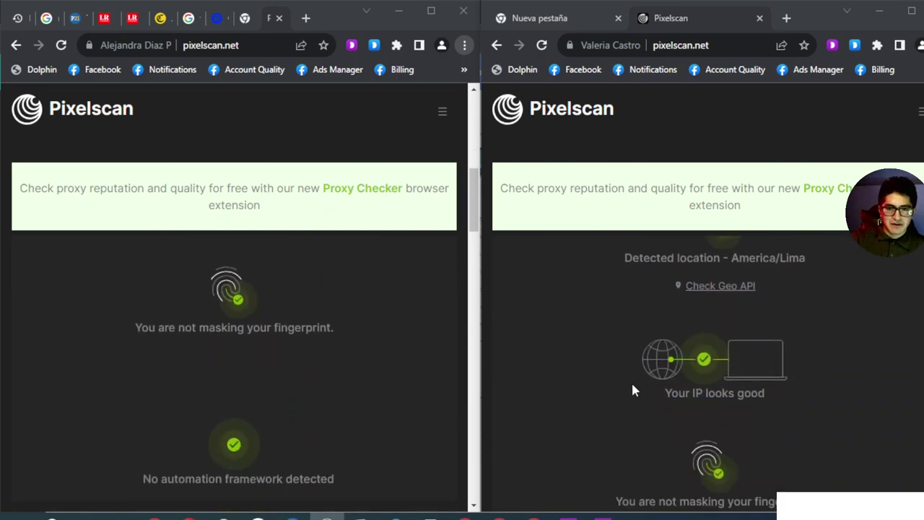
scroll(633, 390, down, 2)
scroll(305, 432, down, 4)
scroll(642, 344, down, 5)
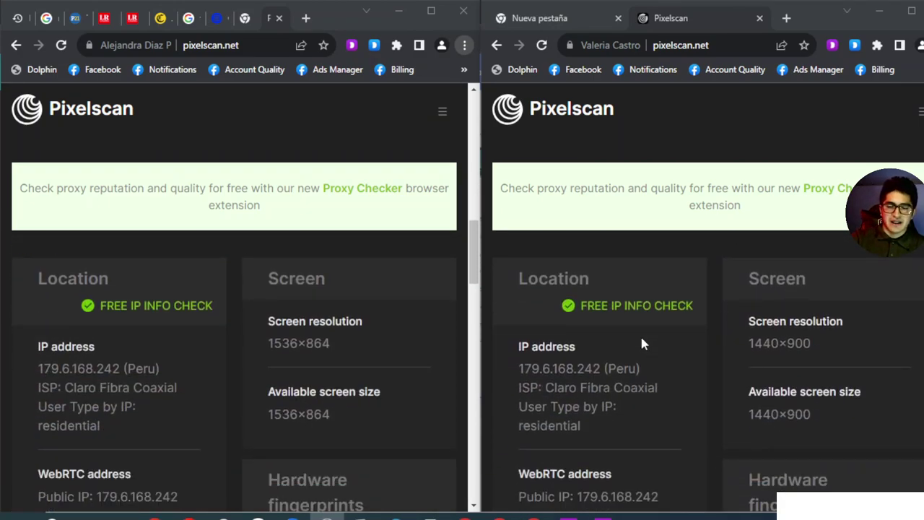
double_click(108, 370)
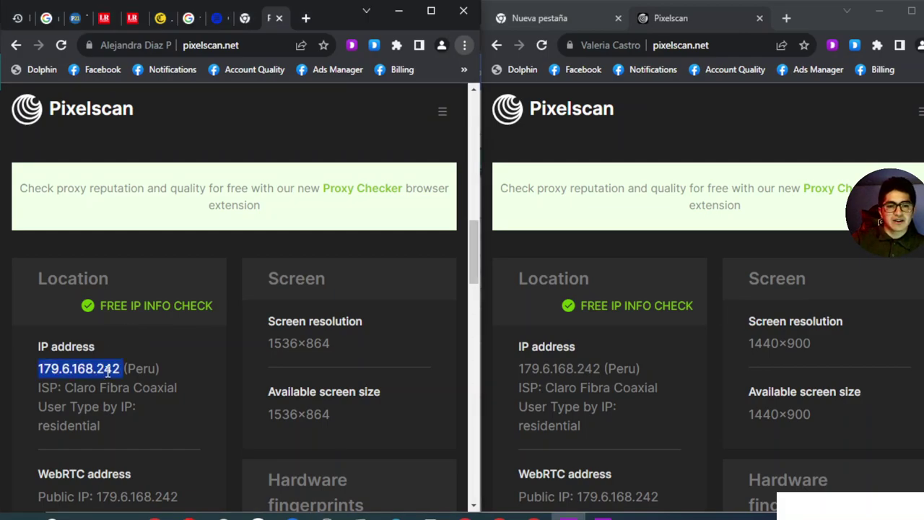
double_click(568, 369)
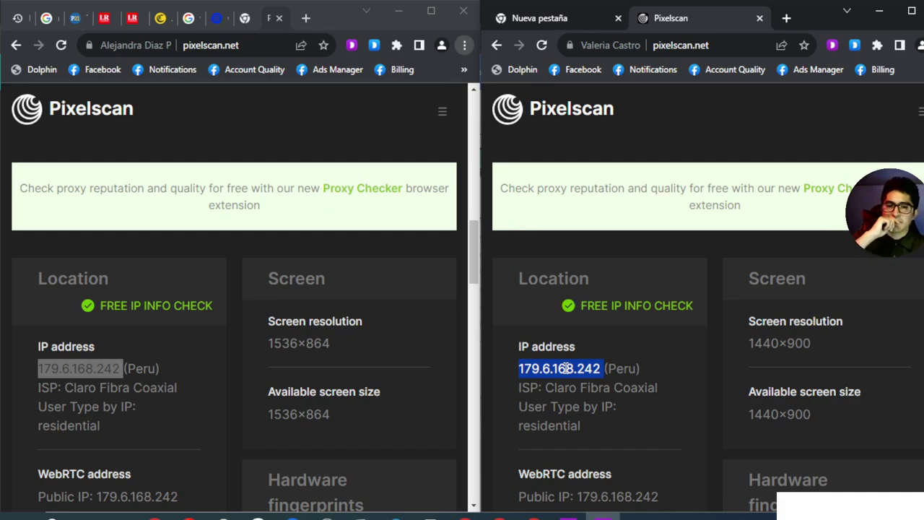
double_click(304, 345)
double_click(774, 344)
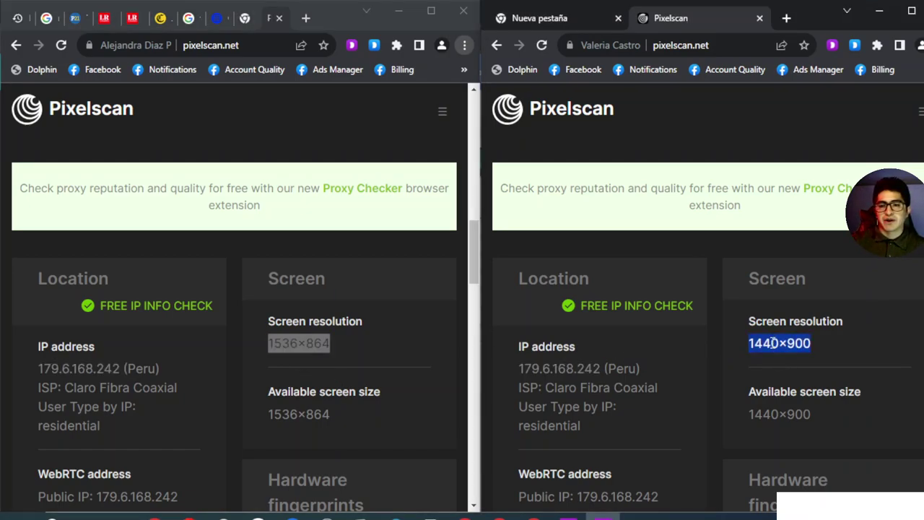
click(307, 359)
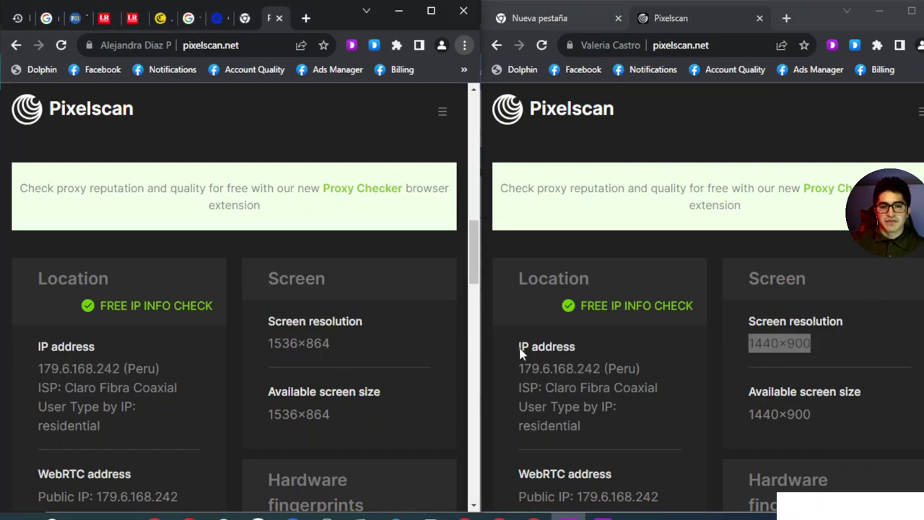
double_click(775, 343)
double_click(304, 413)
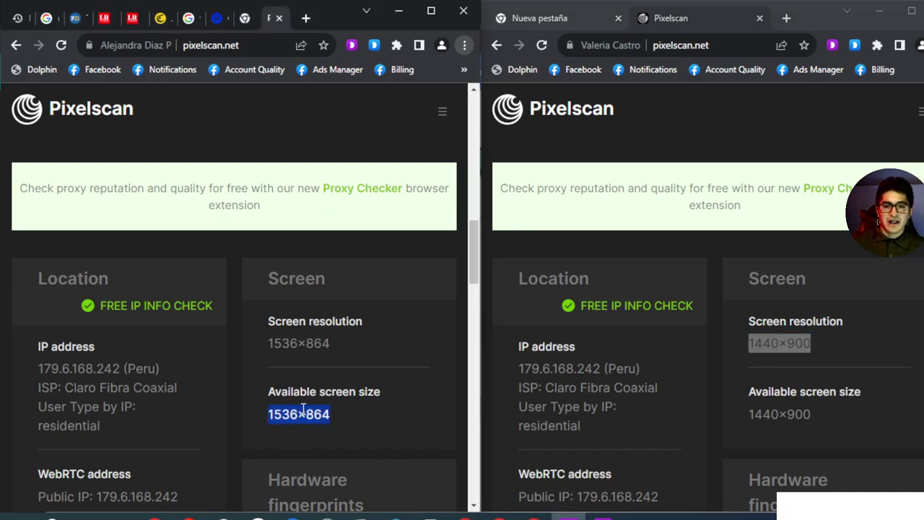
double_click(778, 417)
click(778, 426)
Scroll down and compare the two profiles' WebRTC public IP values
scroll(294, 359, down, 2)
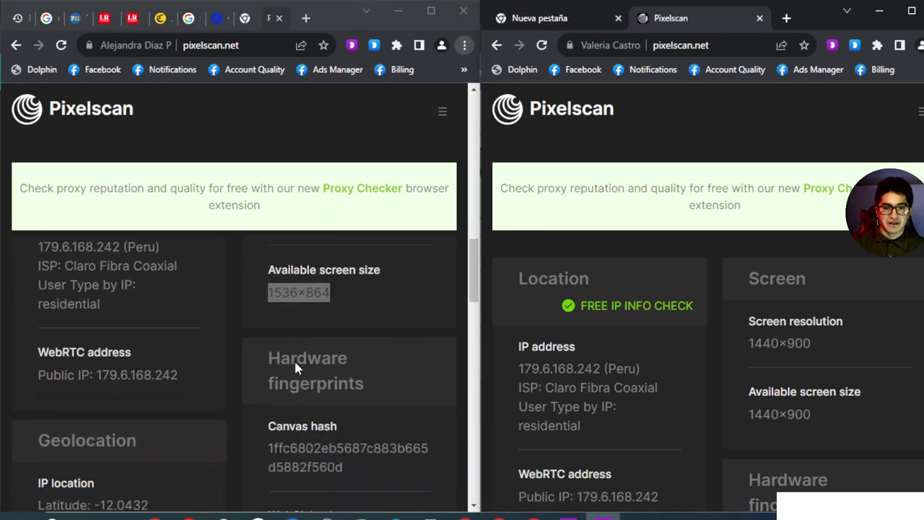
scroll(628, 390, down, 2)
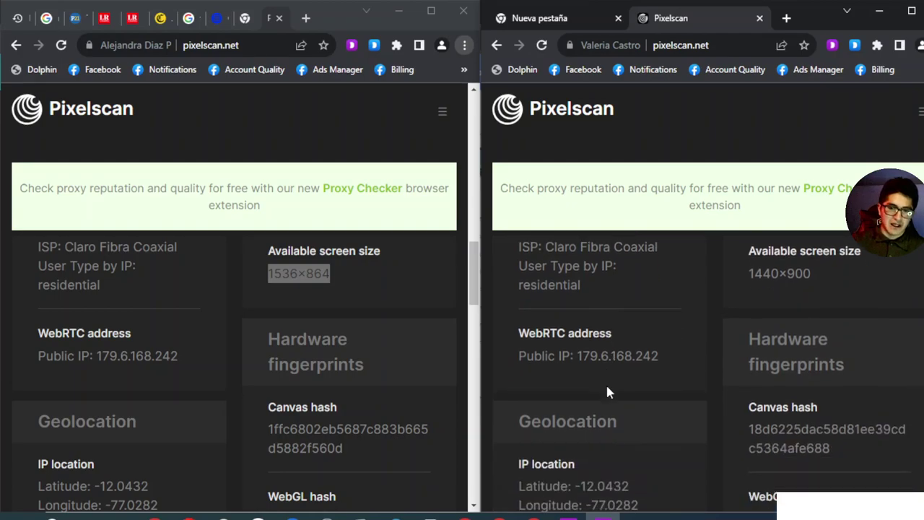
double_click(626, 357)
triple_click(132, 356)
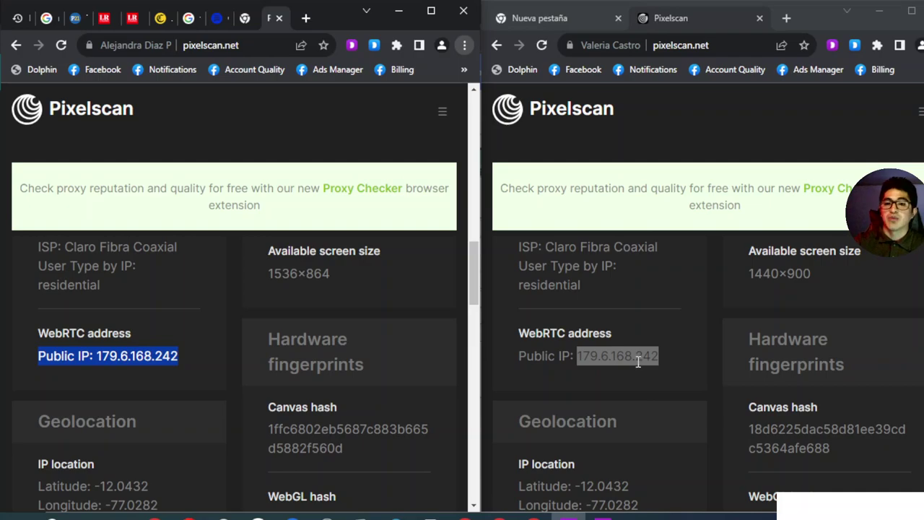
click(631, 359)
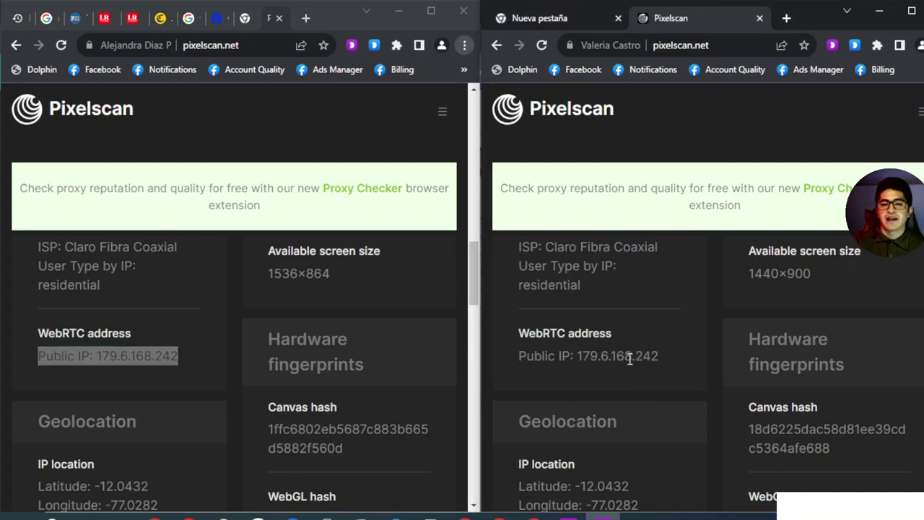
Scroll to the WebGL section and mark the second profile's WebGL hash
scroll(650, 355, down, 1)
scroll(299, 386, down, 1)
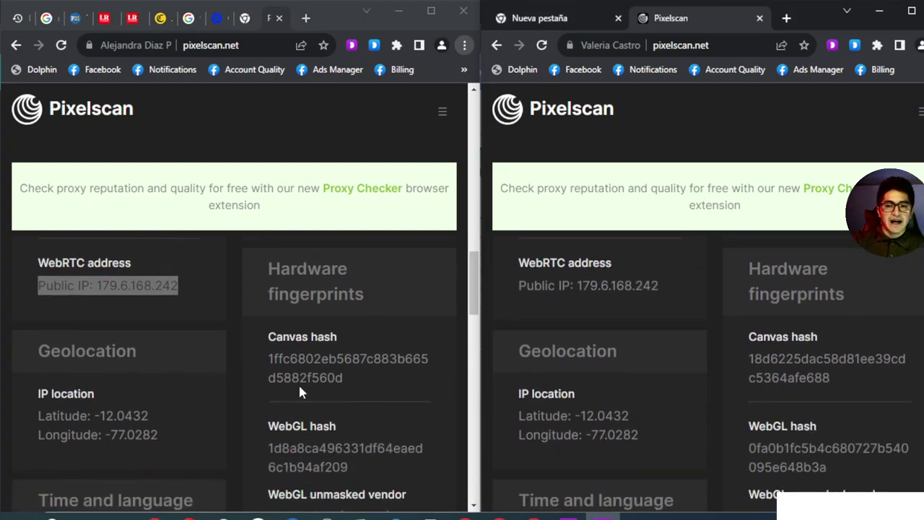
scroll(203, 392, down, 1)
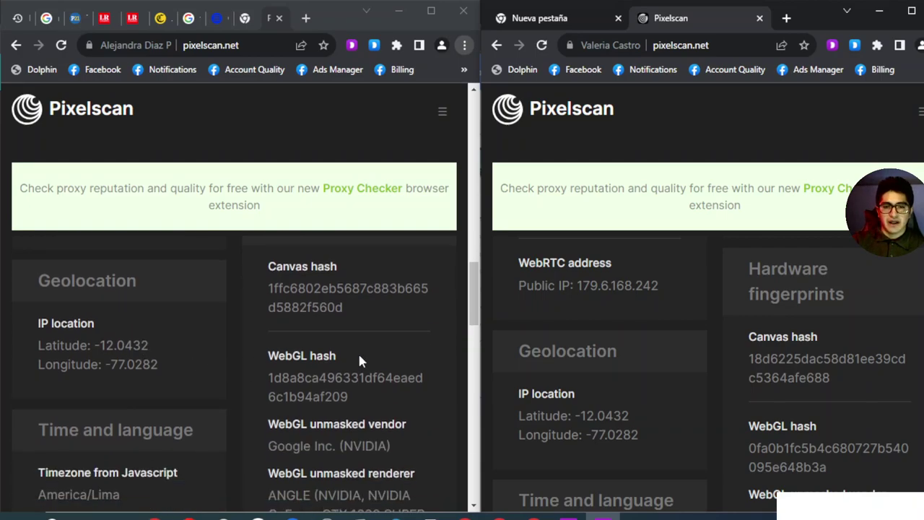
scroll(675, 371, down, 1)
scroll(299, 378, down, 1)
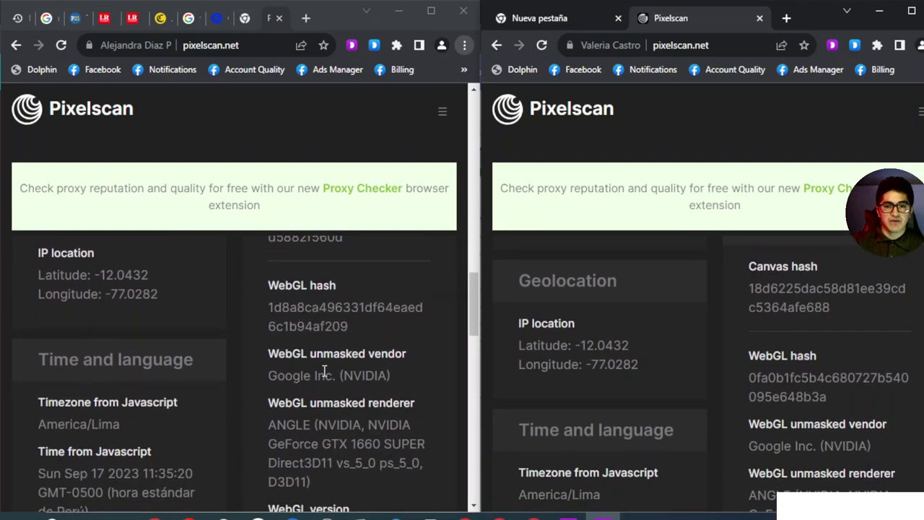
drag(835, 395, 748, 386)
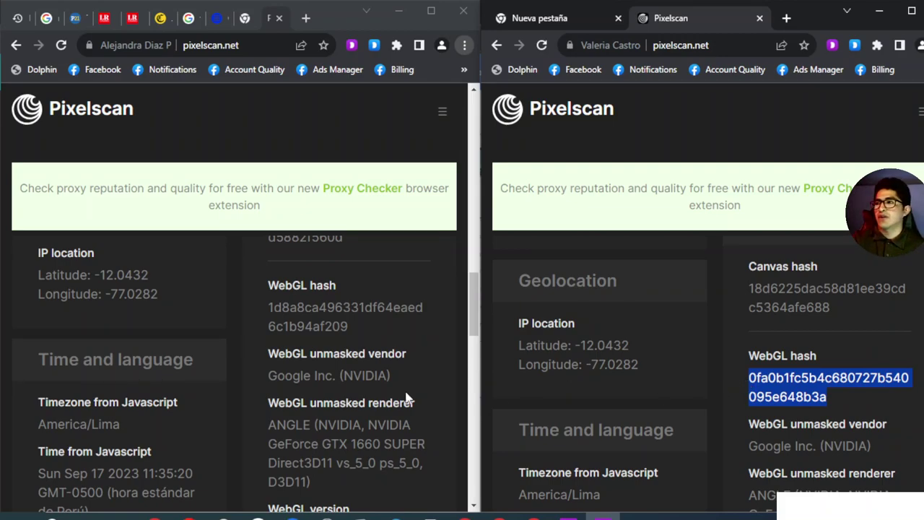
Compare the WebGL renderers: GeForce GTX 1660 SUPER versus GTX 1650 Ti
scroll(245, 390, down, 2)
scroll(322, 368, up, 1)
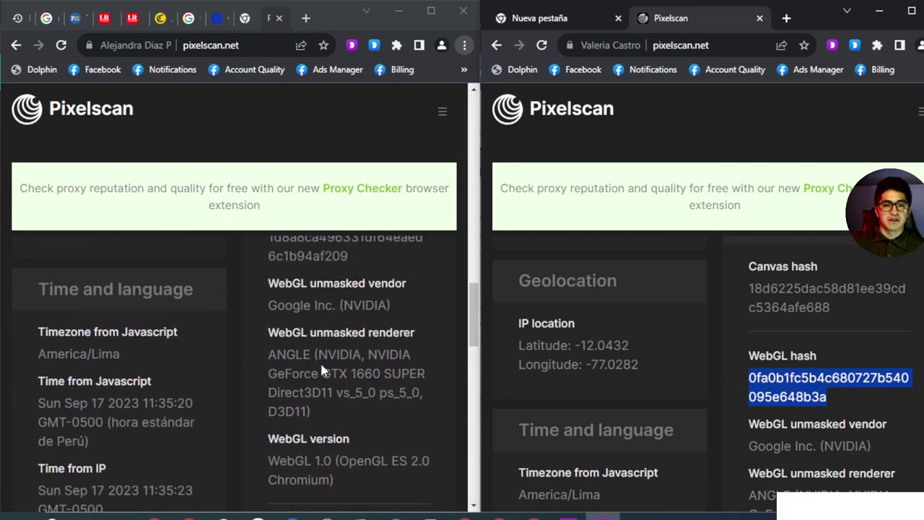
triple_click(320, 362)
scroll(744, 412, down, 2)
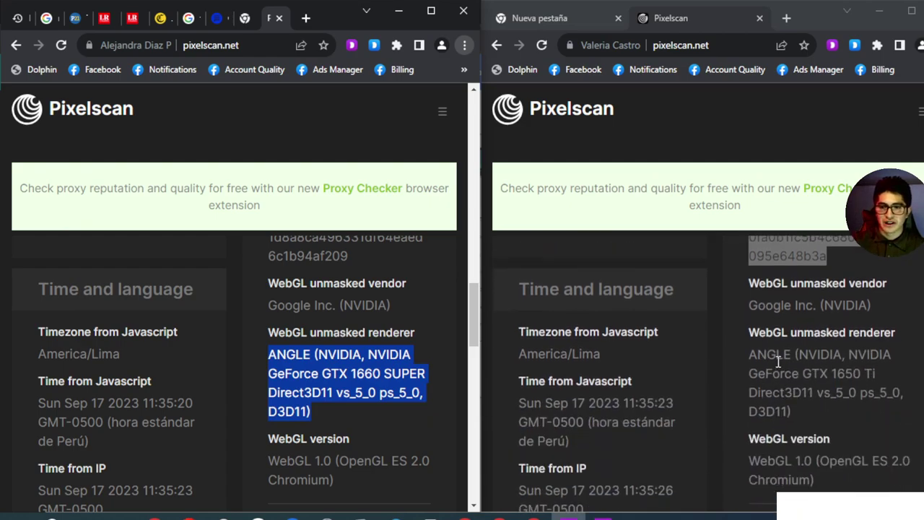
double_click(845, 373)
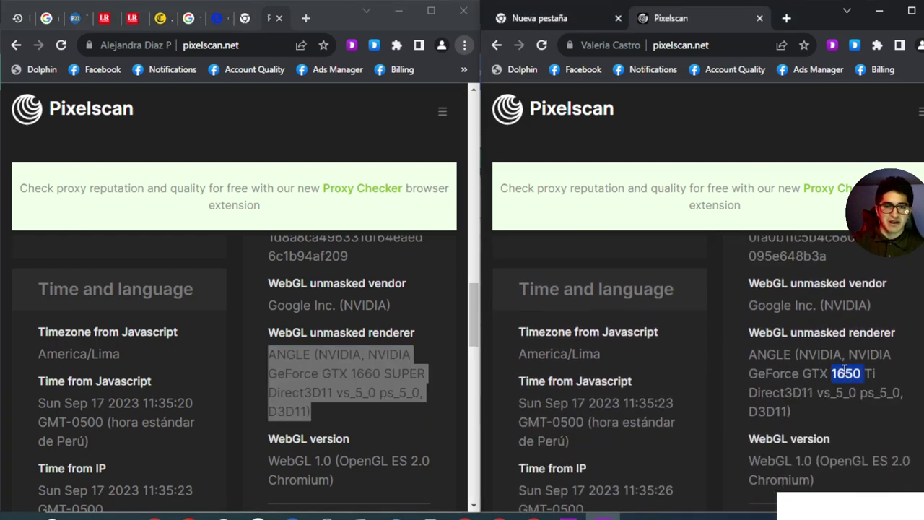
drag(862, 372, 762, 370)
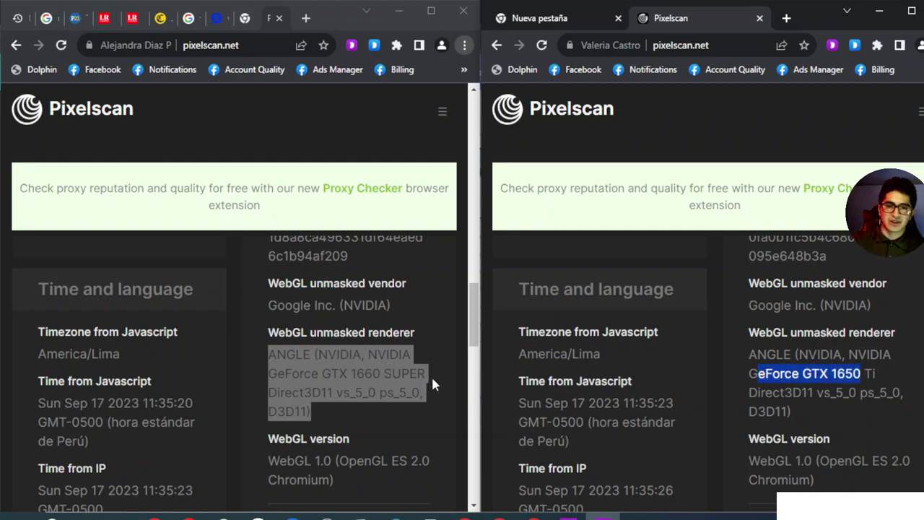
click(362, 376)
drag(381, 373, 325, 379)
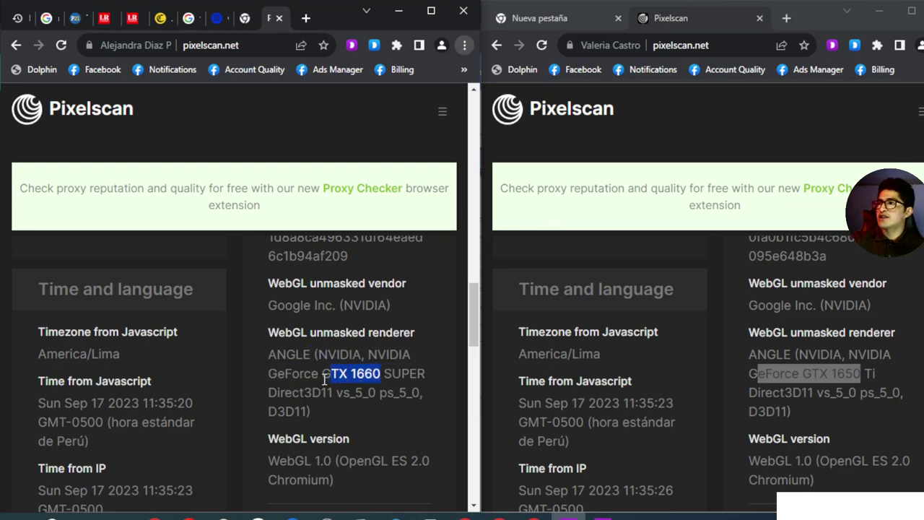
Compare the profiles' HardwareConcurrency values, 16 versus 8
scroll(278, 388, down, 1)
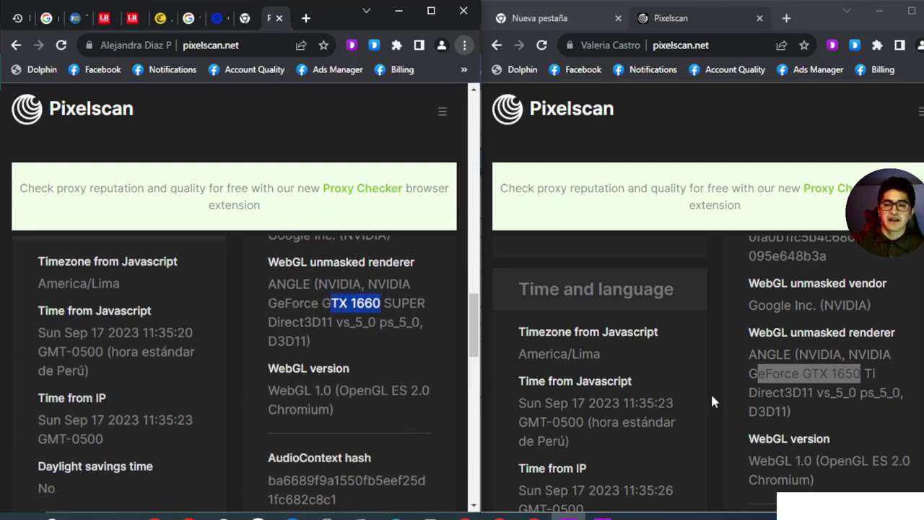
scroll(712, 401, down, 1)
scroll(235, 382, down, 4)
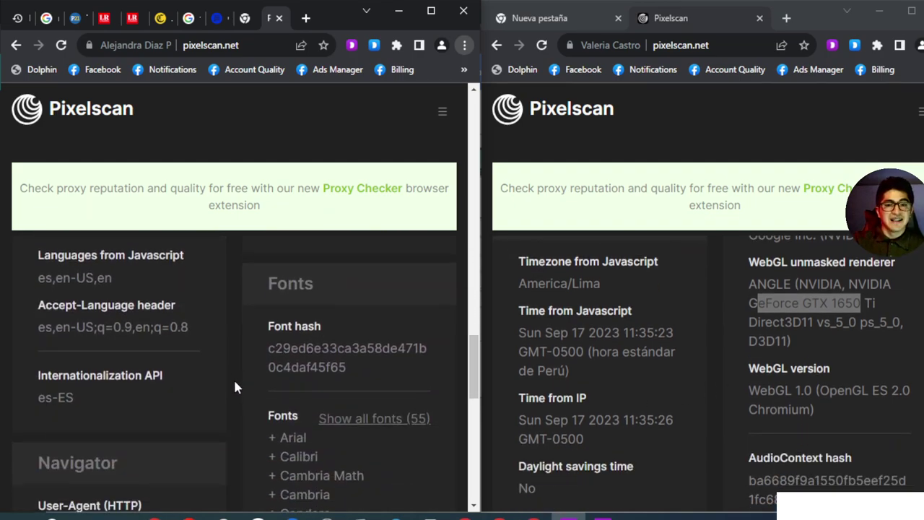
scroll(235, 386, down, 4)
scroll(723, 408, down, 3)
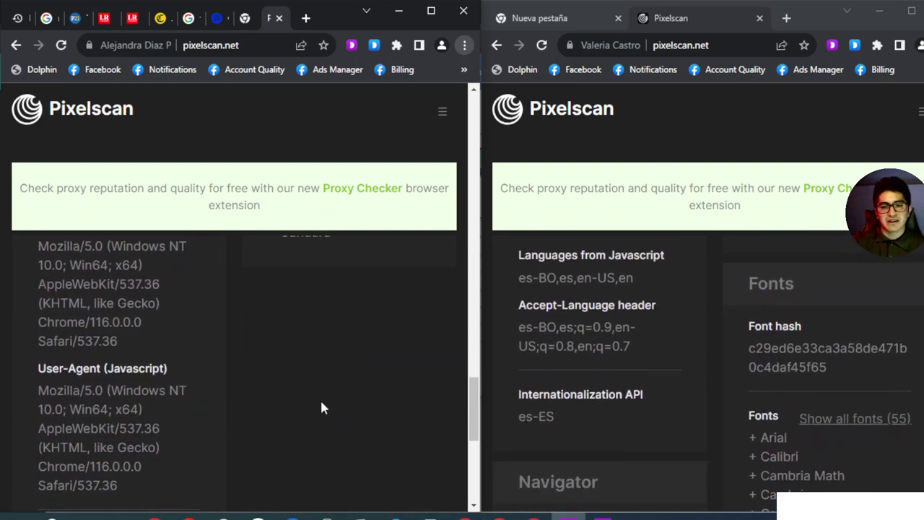
scroll(157, 369, down, 4)
scroll(718, 327, down, 2)
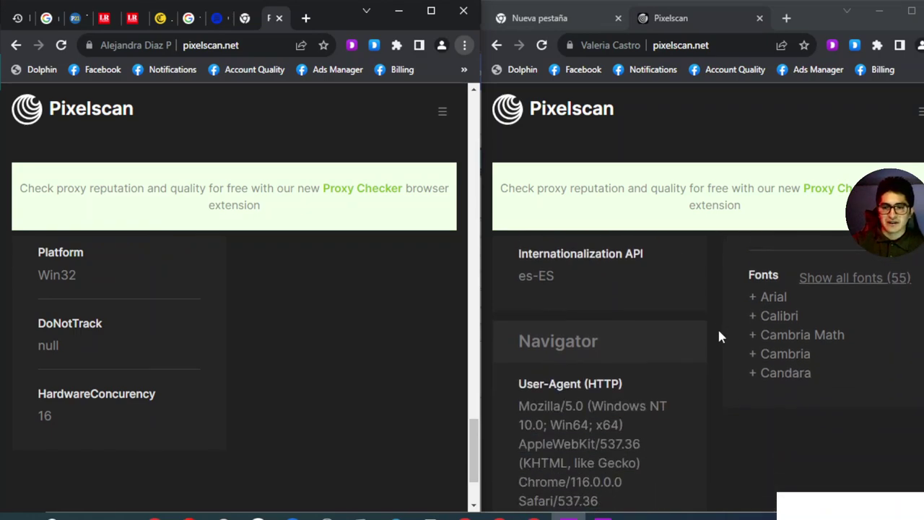
scroll(718, 336, down, 2)
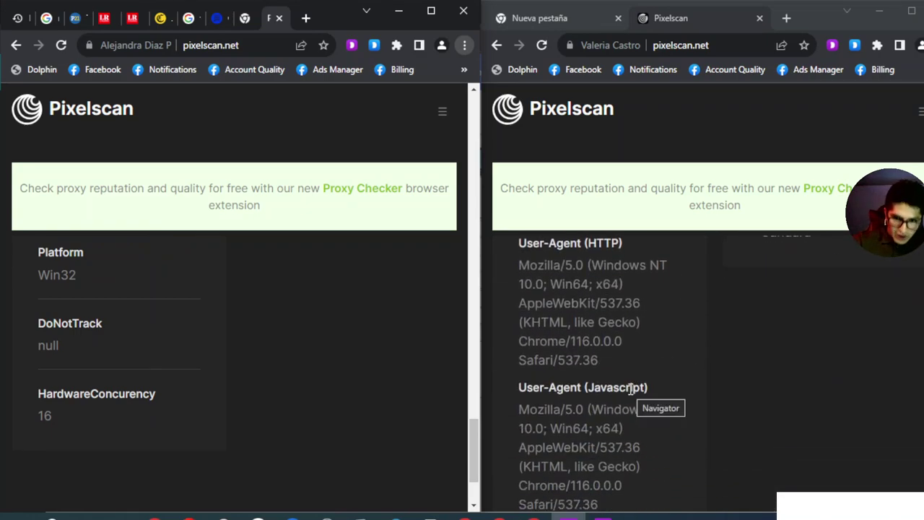
scroll(630, 389, down, 2)
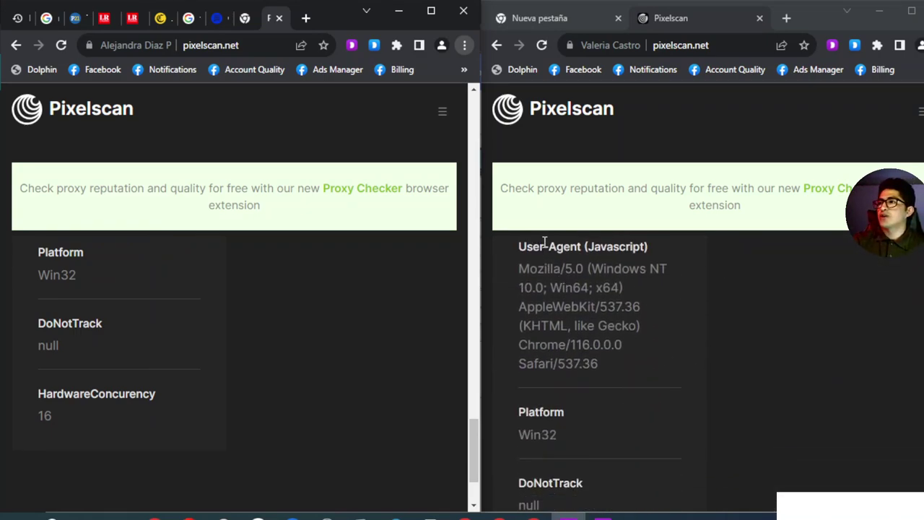
scroll(588, 343, down, 3)
scroll(194, 389, down, 2)
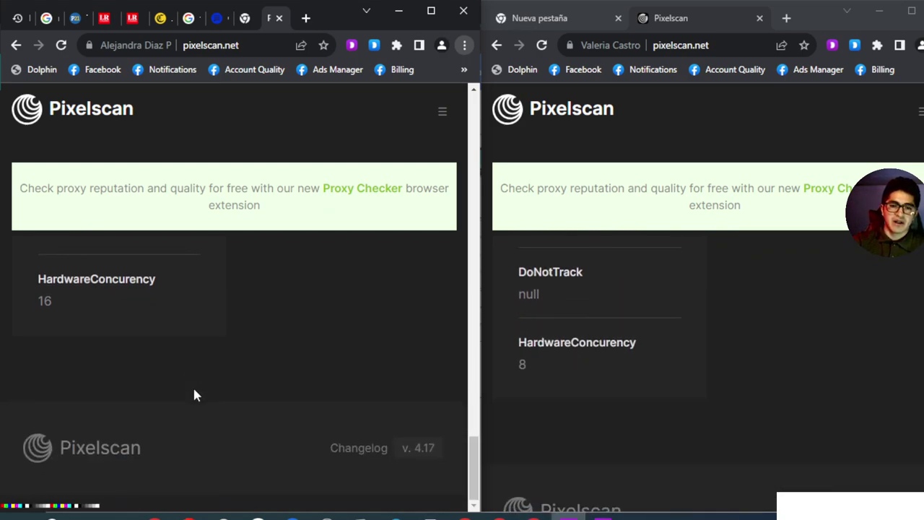
scroll(152, 388, up, 2)
scroll(628, 349, up, 2)
scroll(627, 349, down, 2)
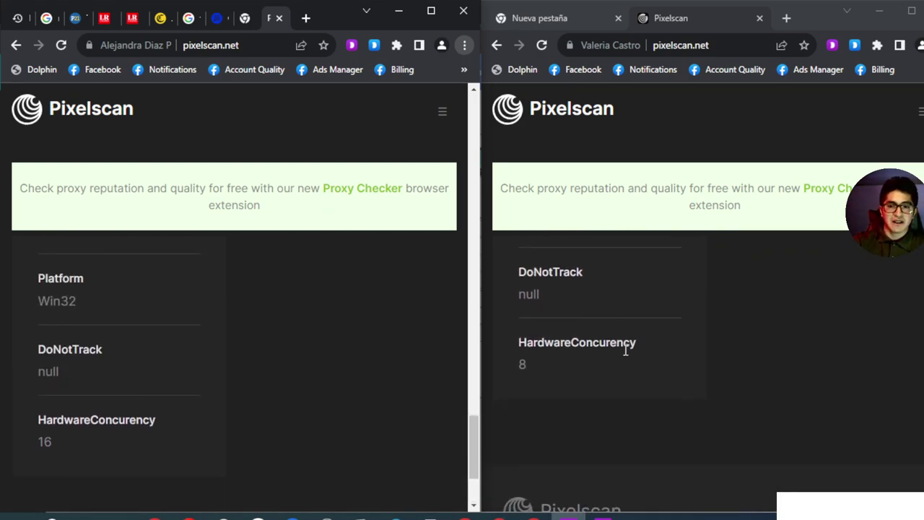
drag(551, 361, 508, 360)
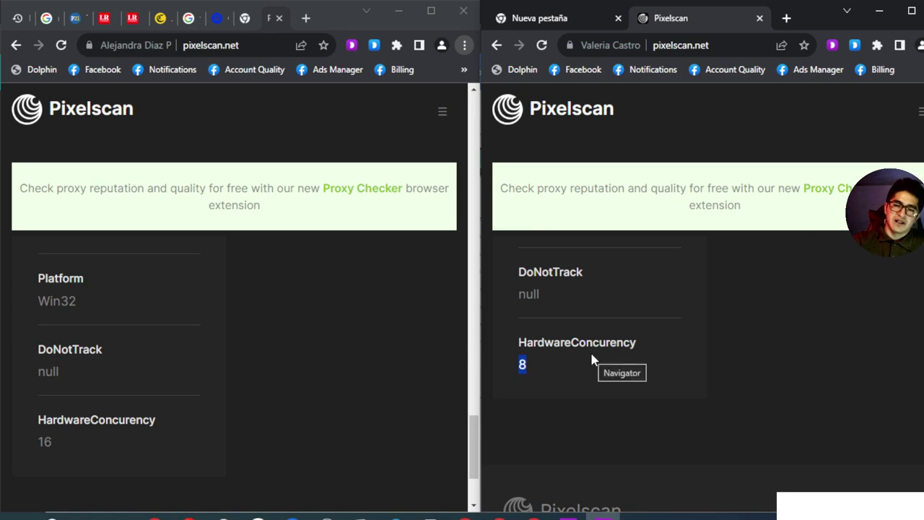
drag(70, 446, 7, 443)
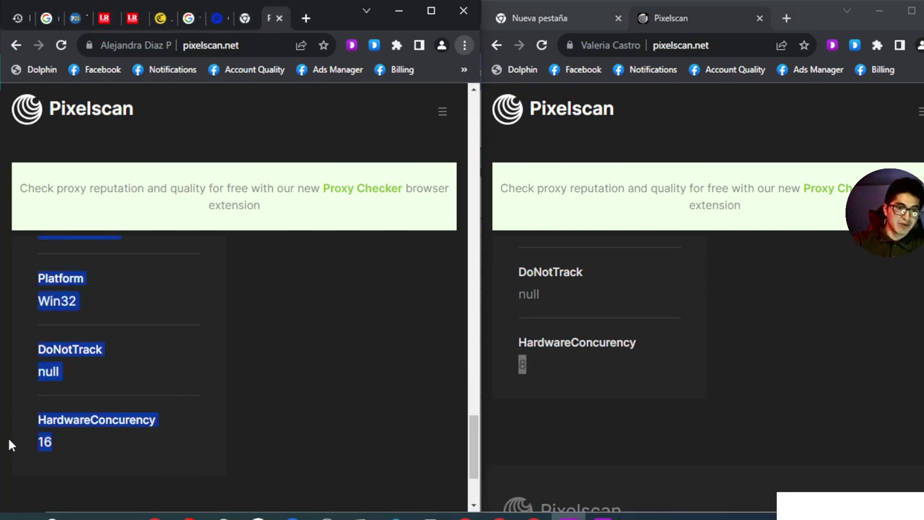
click(139, 416)
Mark the second profile's IP address, then return to the Dolphin{anty} profile list
scroll(339, 394, up, 1)
scroll(557, 380, up, 2)
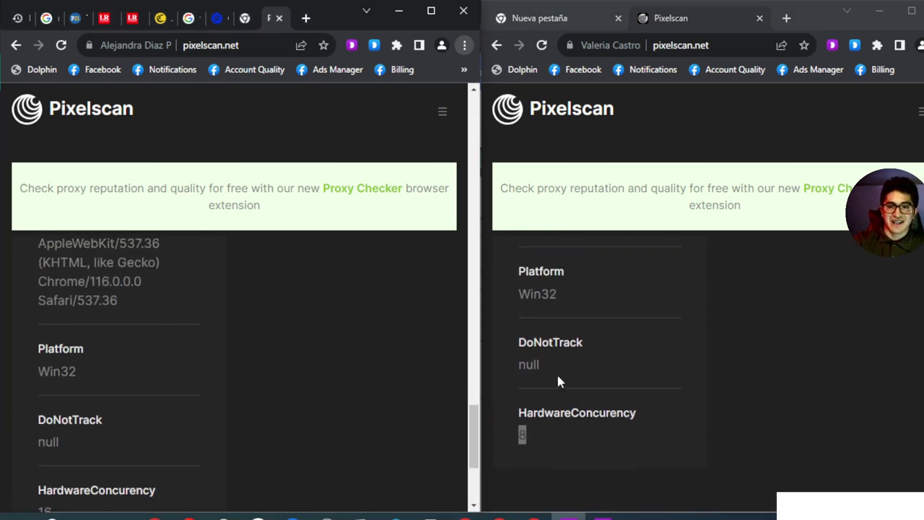
scroll(562, 382, down, 2)
scroll(307, 367, down, 3)
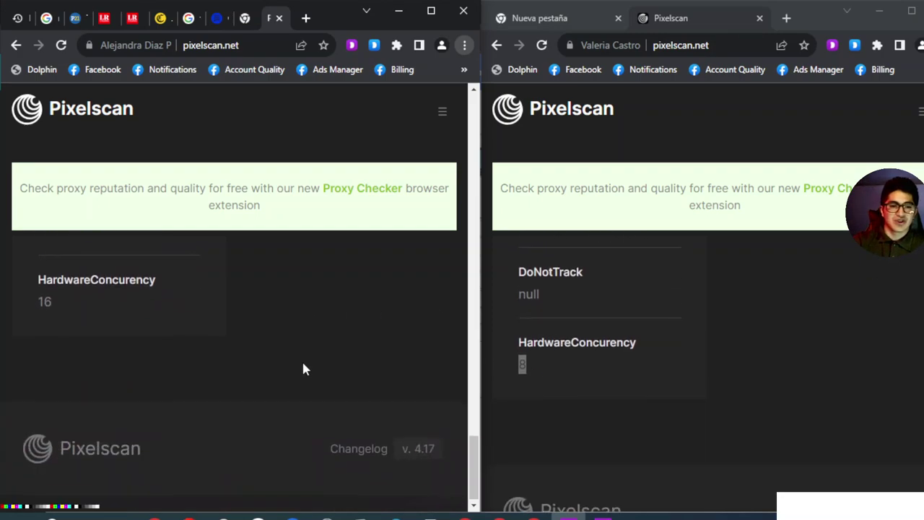
scroll(303, 365, up, 8)
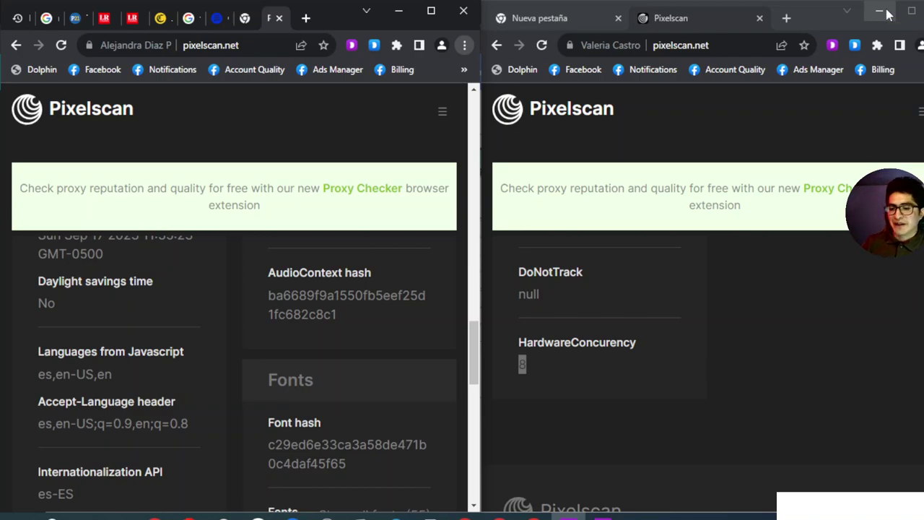
scroll(638, 328, up, 15)
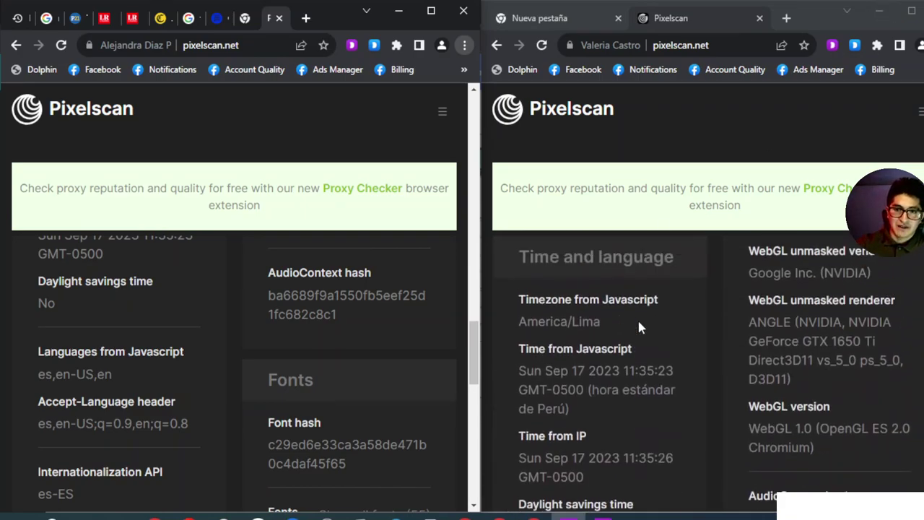
scroll(638, 328, down, 5)
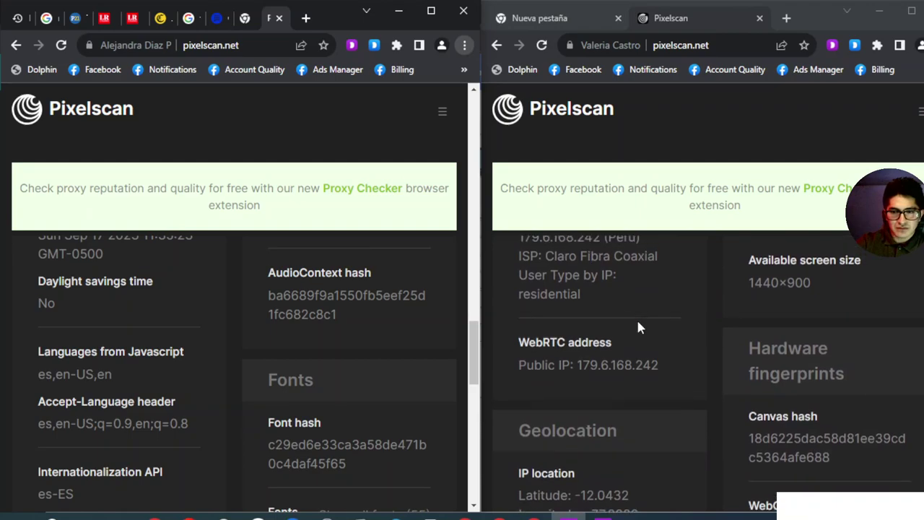
drag(600, 298, 517, 300)
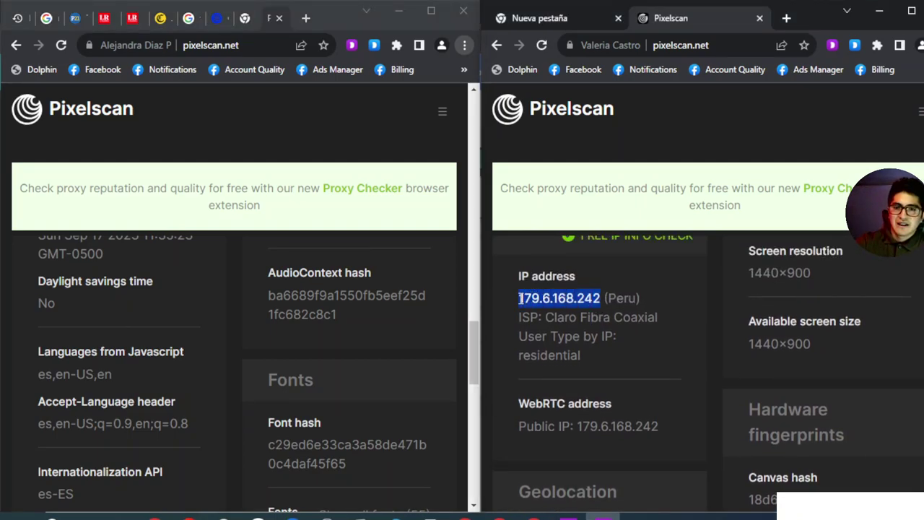
scroll(198, 335, up, 2)
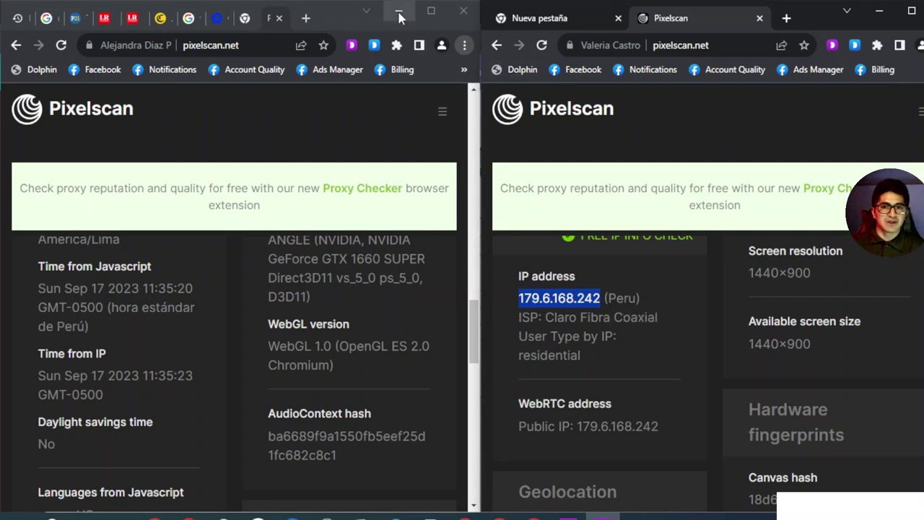
click(399, 15)
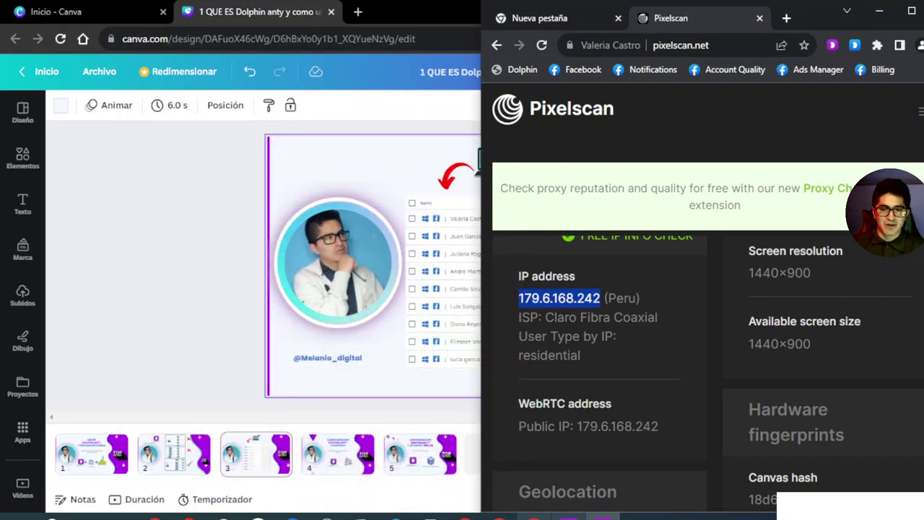
key(alt+Tab)
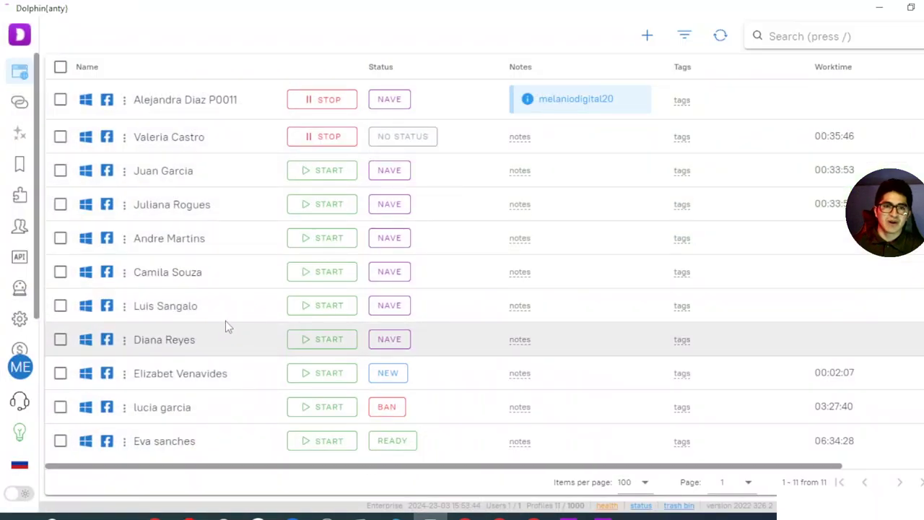